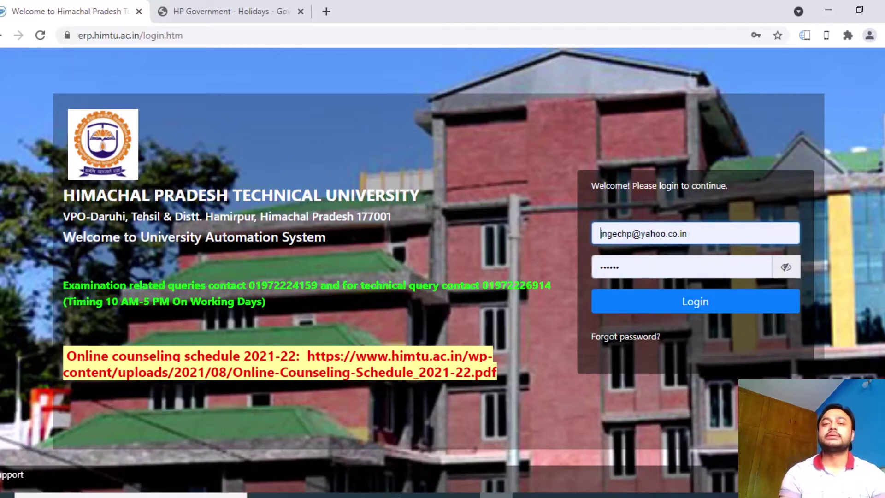
Log in with the prefilled account credentials and switch the role to Academic Admin
click(693, 308)
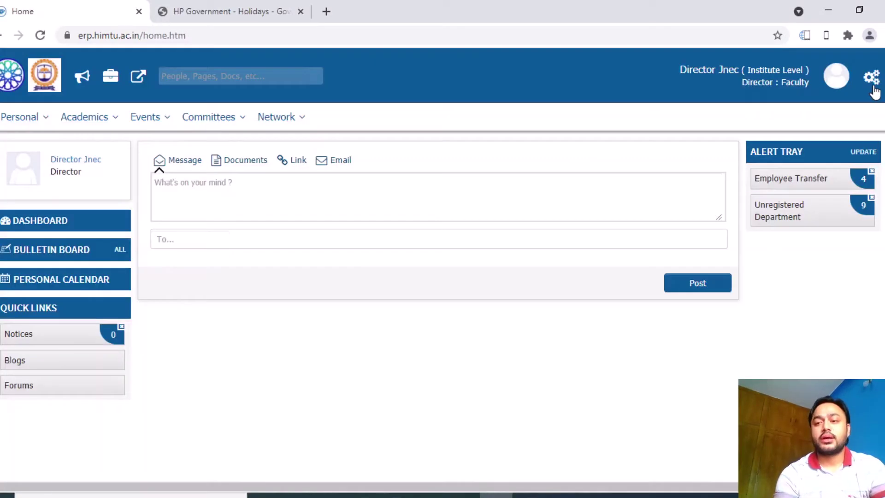
click(874, 90)
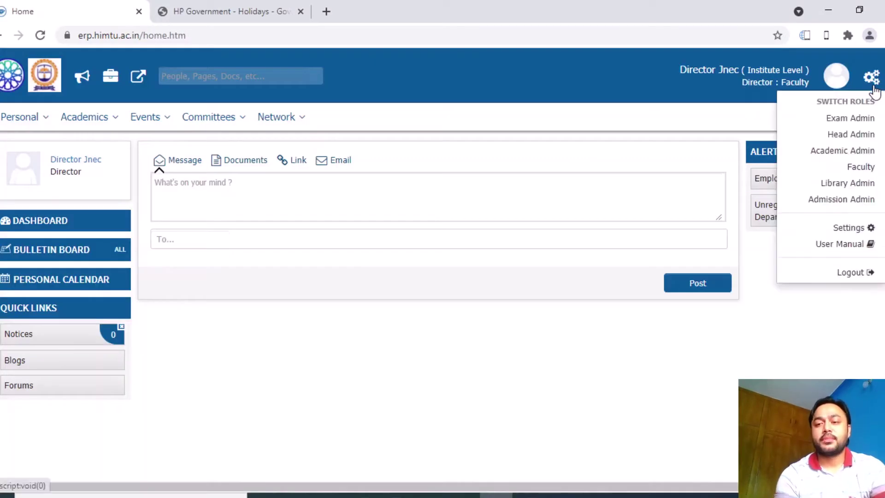
click(829, 154)
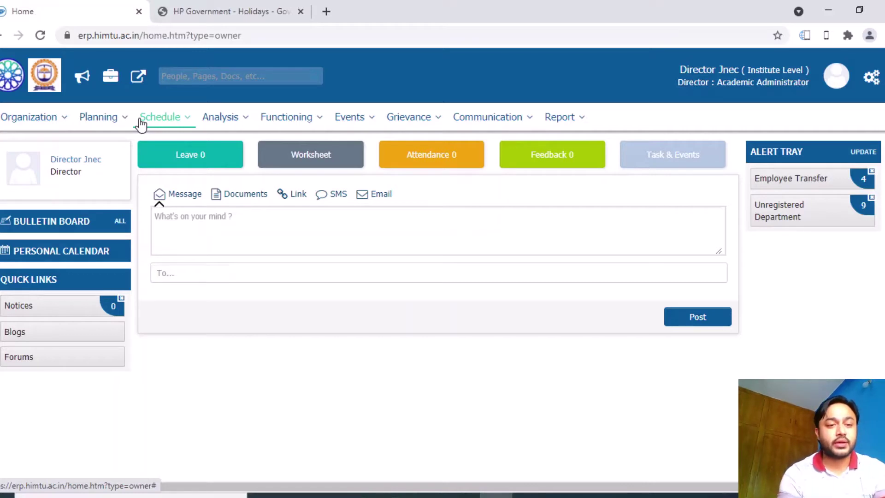
Open Batch Section Planning from the batch section management options
click(112, 123)
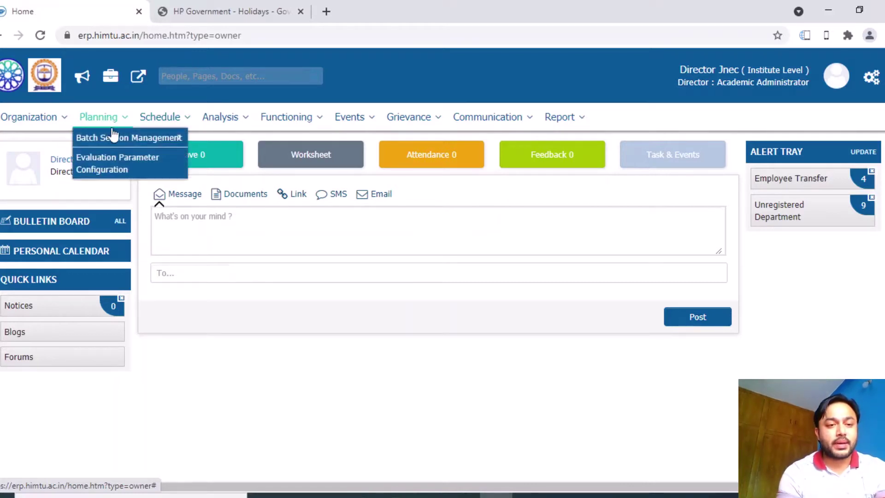
mouse_move(183, 144)
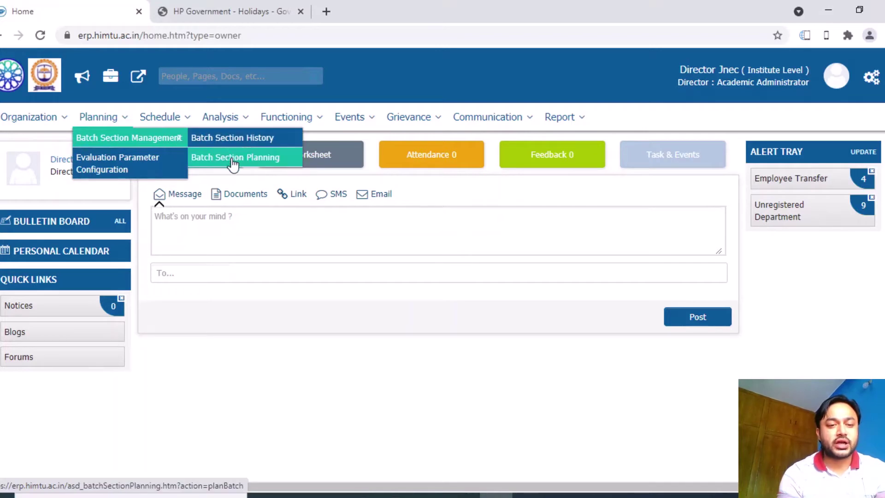
click(233, 157)
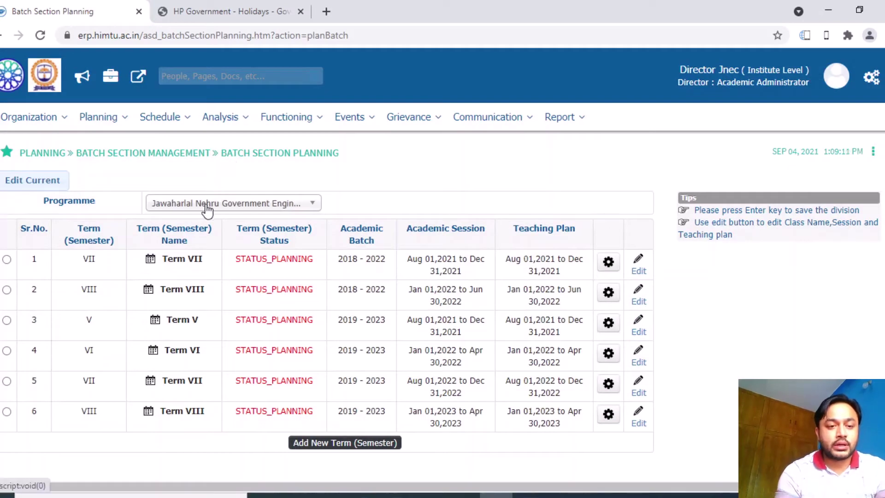
Set the programme to Mechanical Engineering - Bachelor of Technology in Mechanical Engineering
click(256, 205)
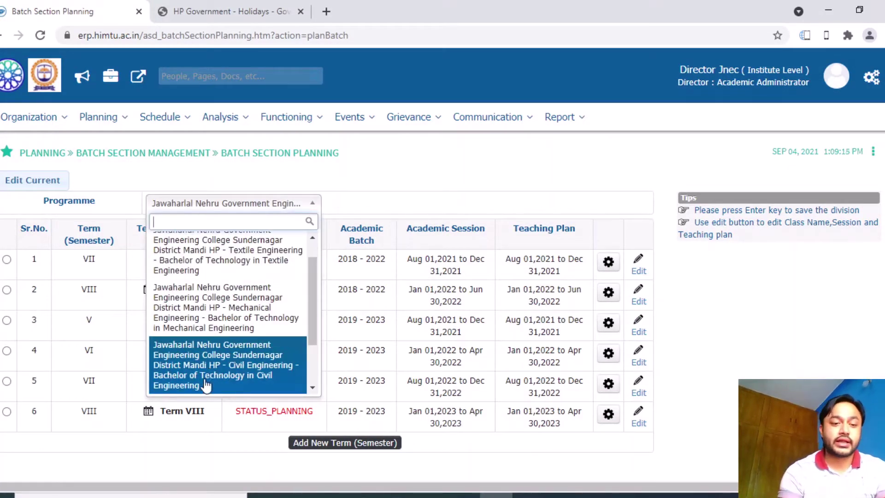
click(169, 445)
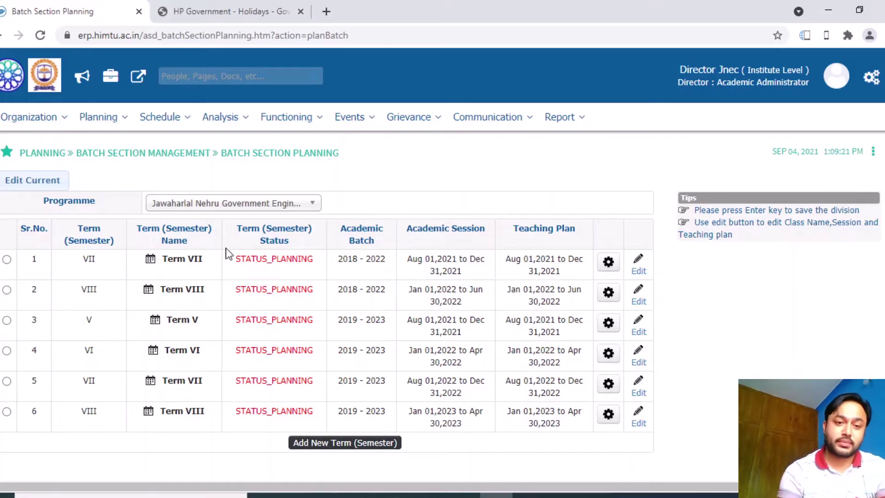
click(206, 204)
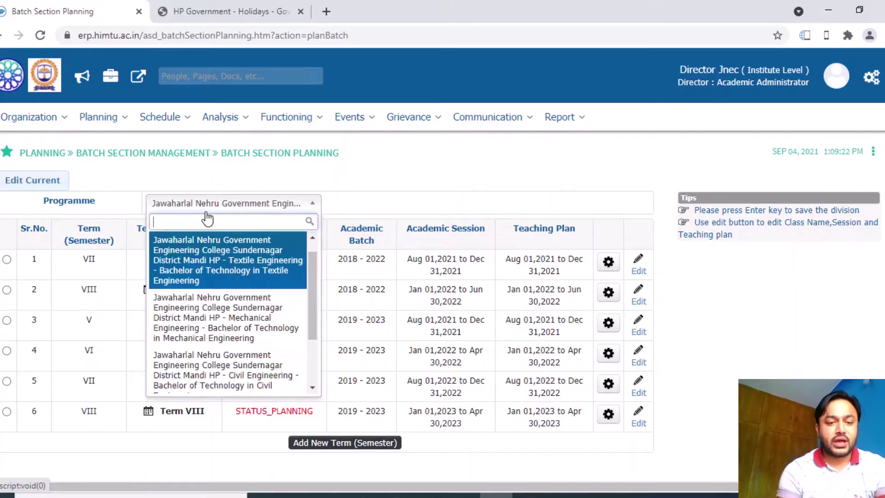
click(214, 321)
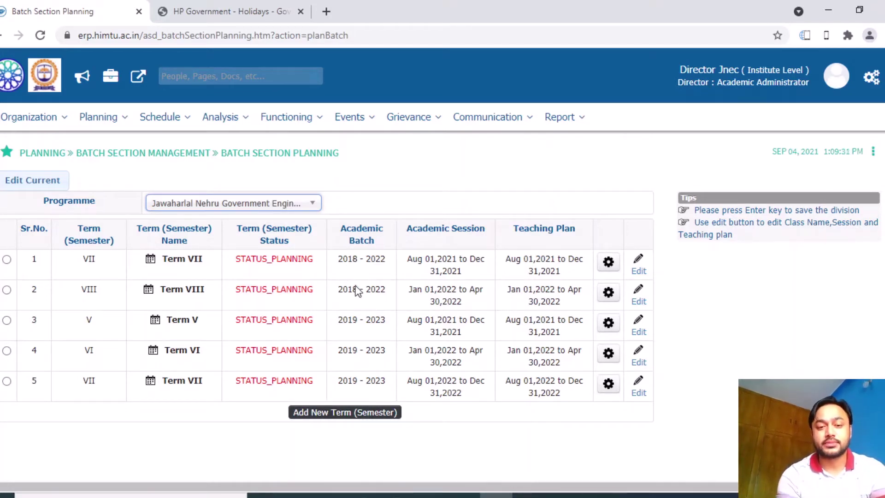
Start a new term for academic batch 2020-2024 with semester III and the name Term III
click(339, 416)
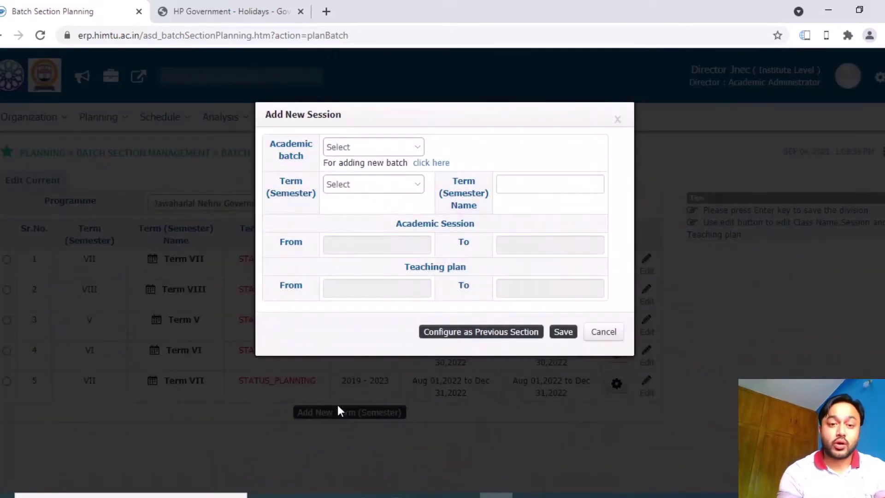
click(356, 146)
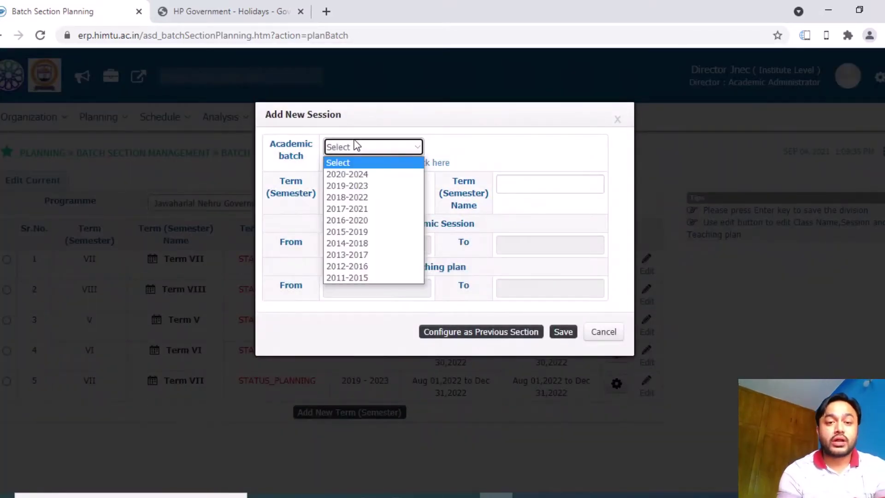
click(355, 175)
click(345, 185)
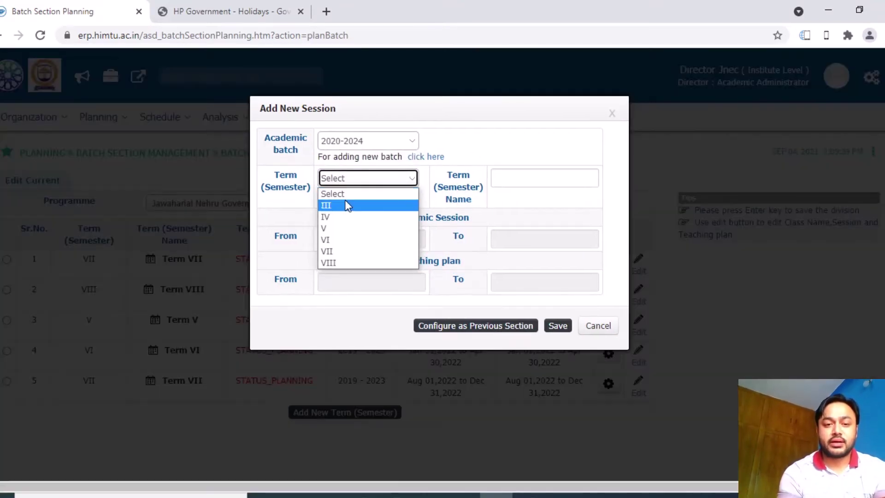
click(348, 206)
click(522, 183)
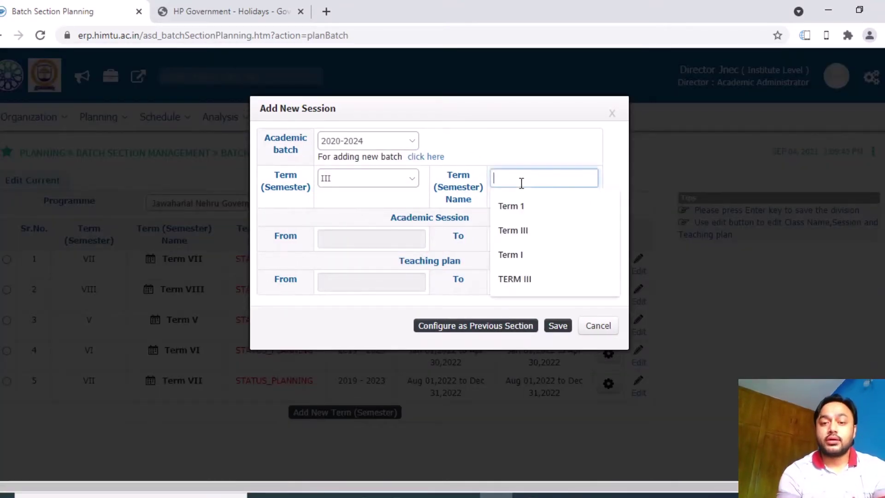
click(528, 229)
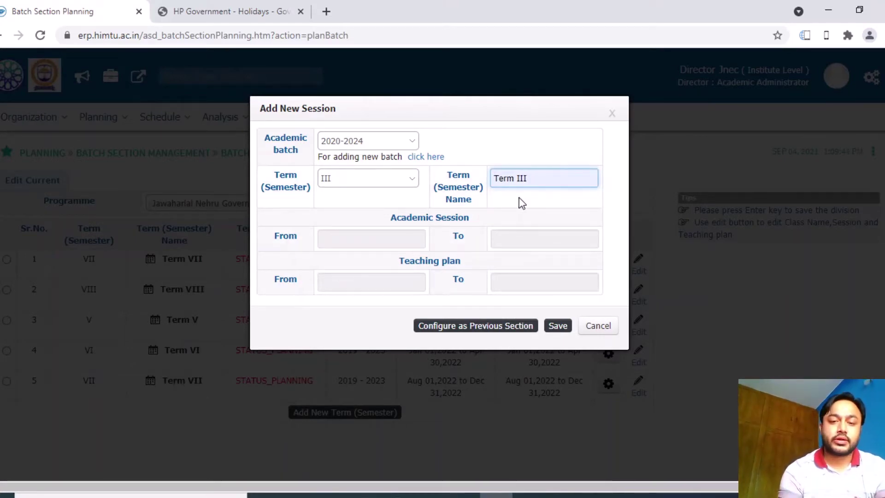
Set the academic session's start date to 10 Oct, 2021
click(367, 239)
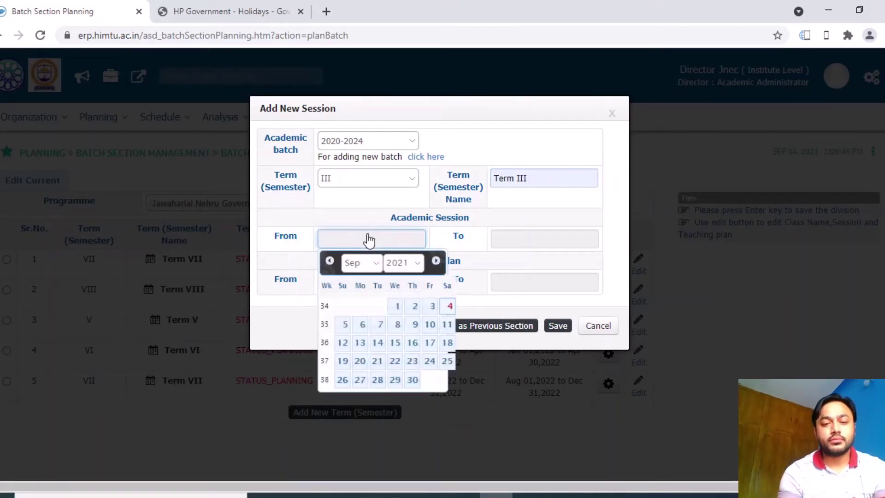
click(377, 263)
click(353, 382)
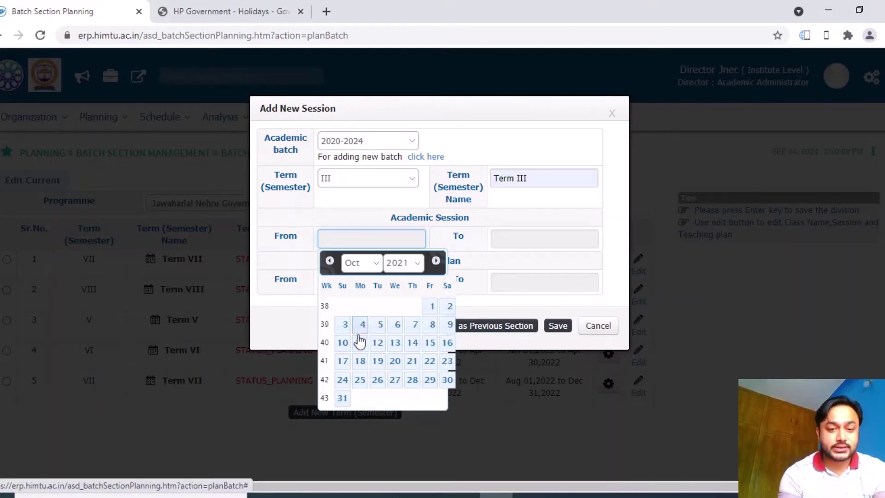
click(343, 343)
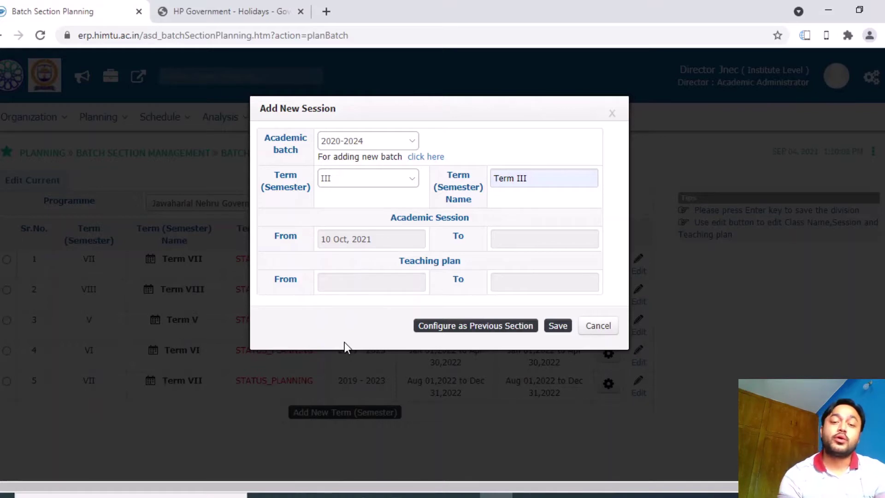
Set the academic session's end date to 31 Jan, 2022
click(514, 239)
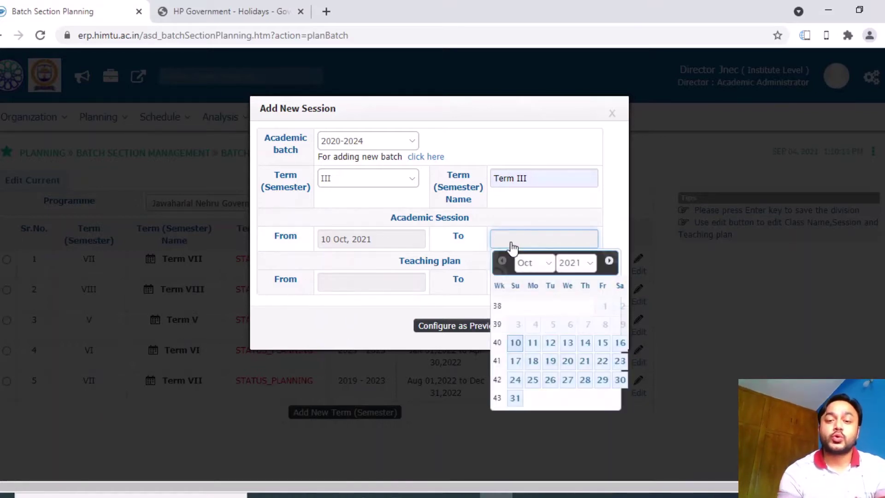
click(519, 347)
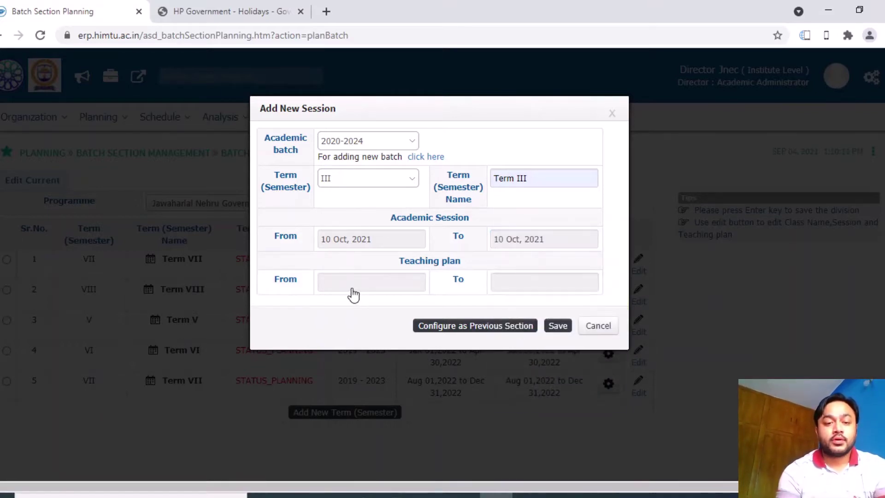
click(352, 289)
click(532, 248)
click(576, 263)
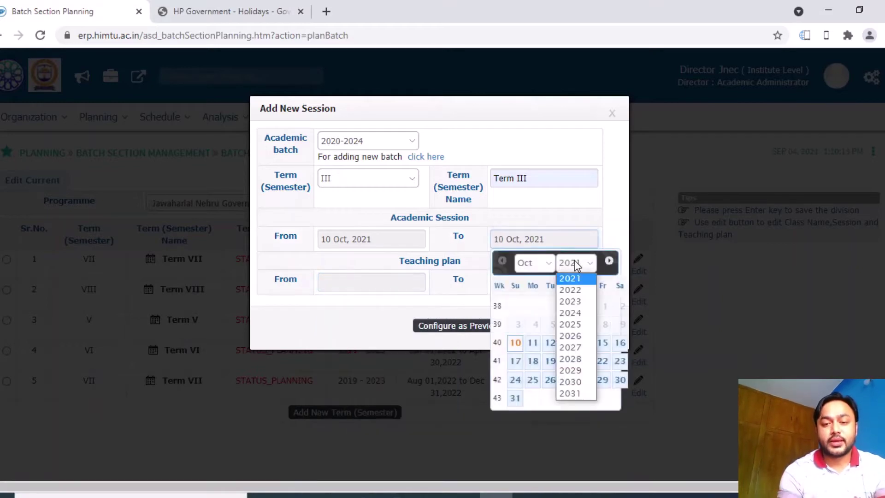
click(578, 295)
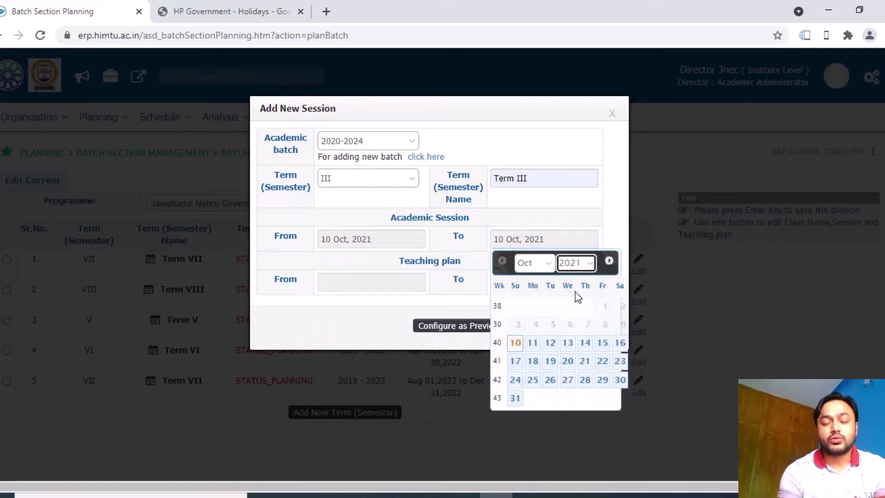
click(533, 263)
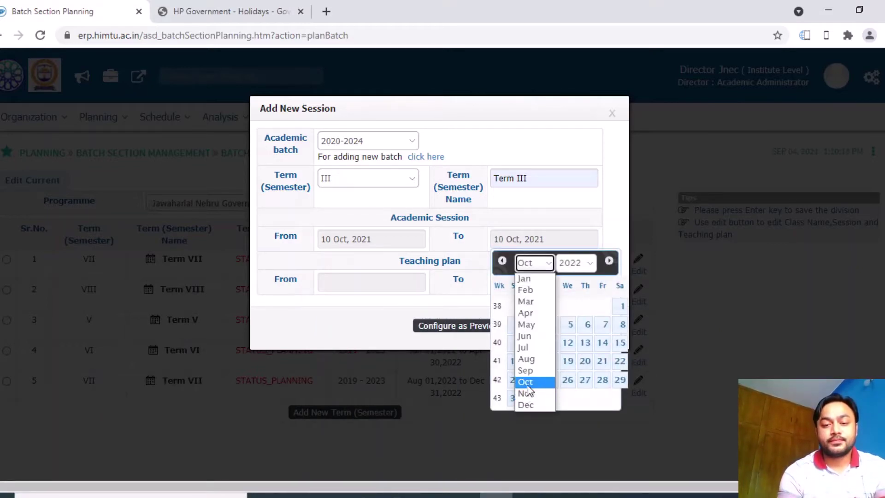
click(524, 280)
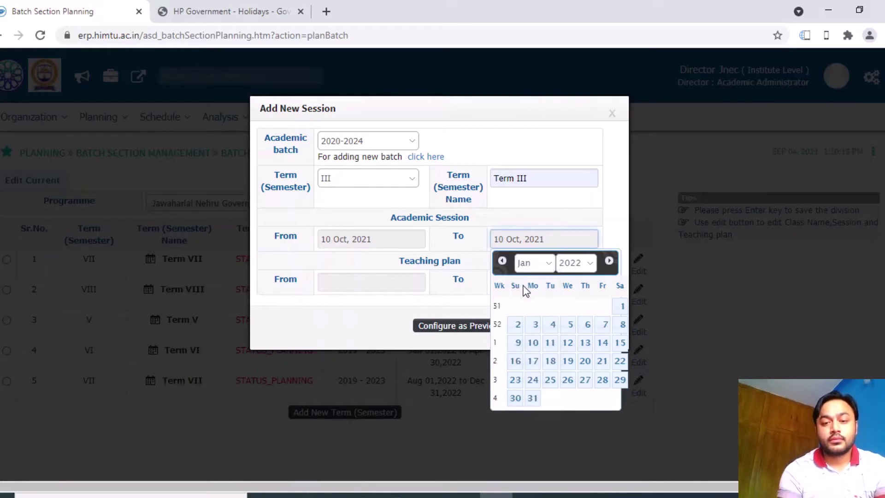
click(533, 398)
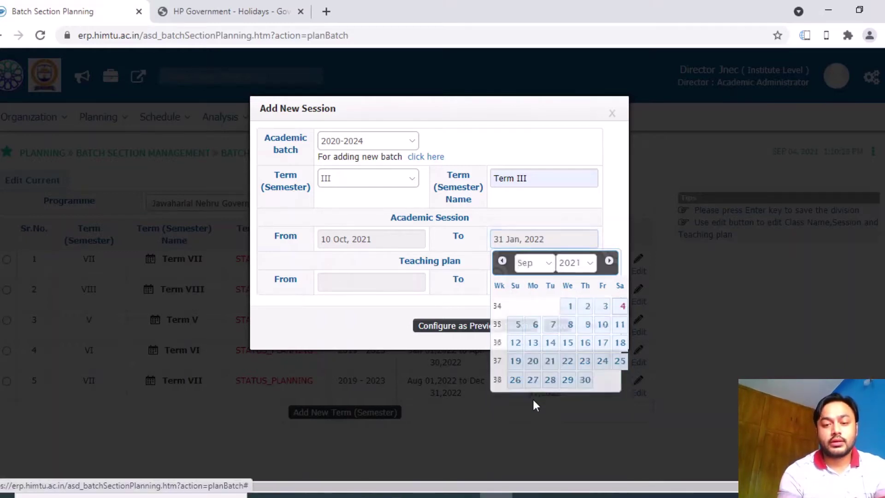
Set the teaching plan to run from 10 Oct, 2021 to 31 Jan, 2022
click(361, 291)
click(361, 306)
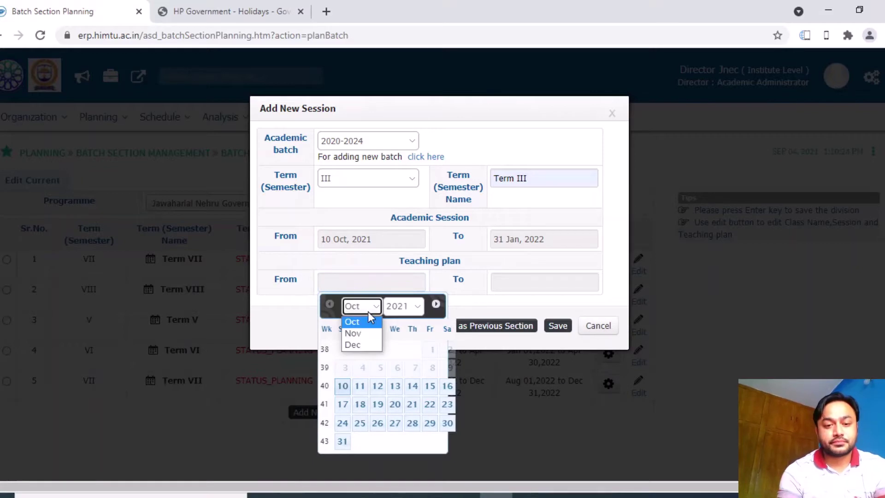
click(342, 387)
click(522, 282)
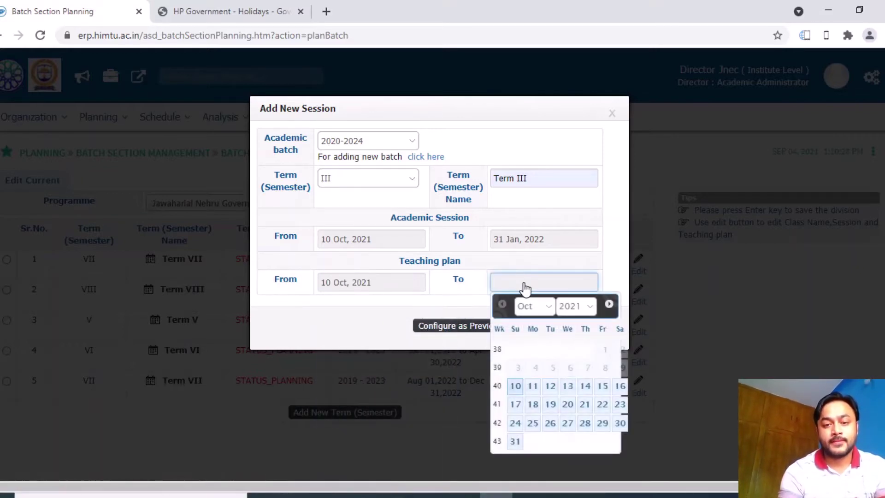
click(542, 307)
click(562, 311)
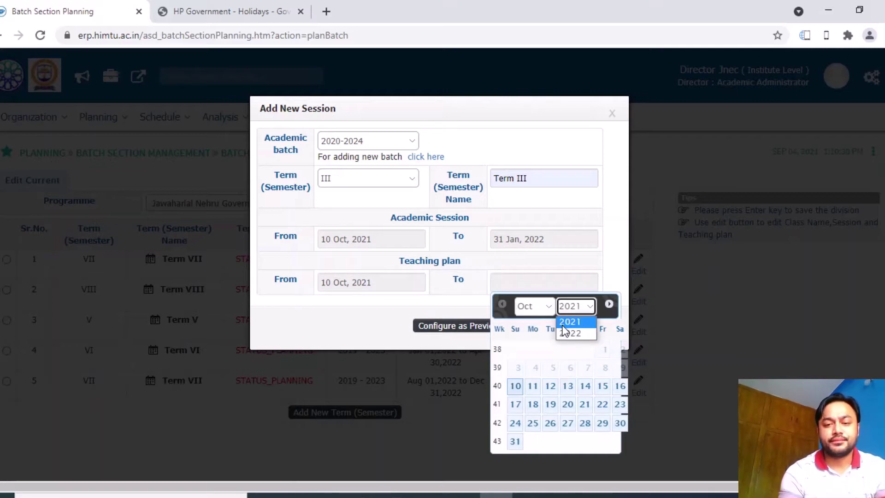
click(561, 331)
click(538, 309)
click(537, 316)
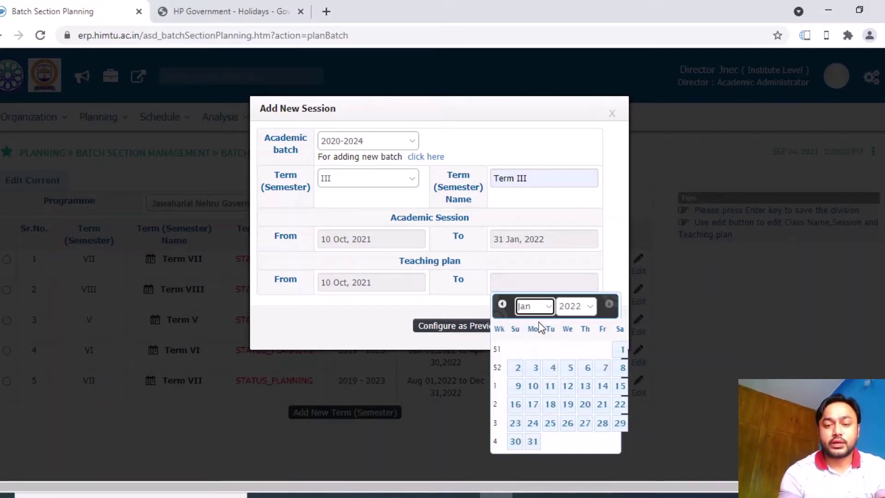
click(533, 443)
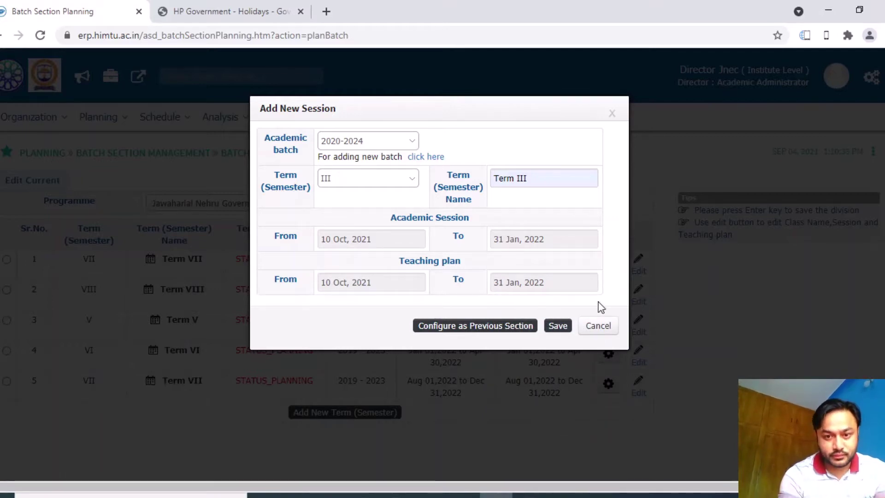
Save the new session, adding it as a new class instead of copying a previous section
click(562, 325)
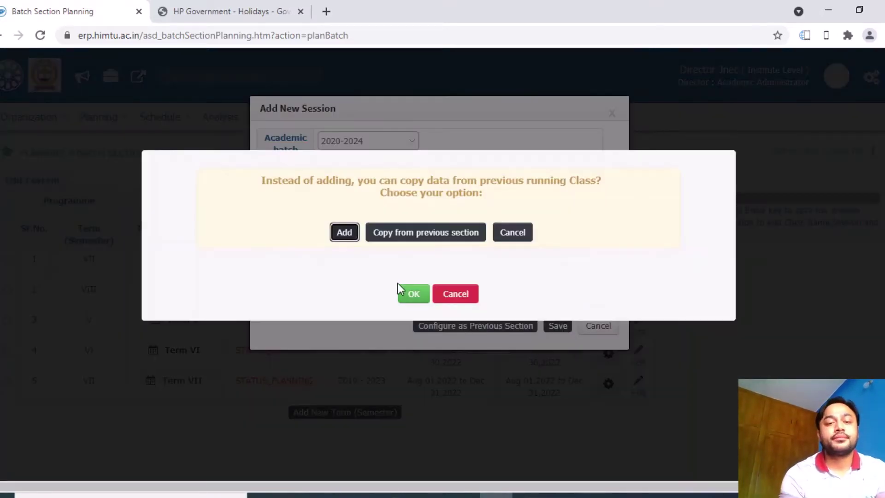
click(410, 296)
click(410, 296)
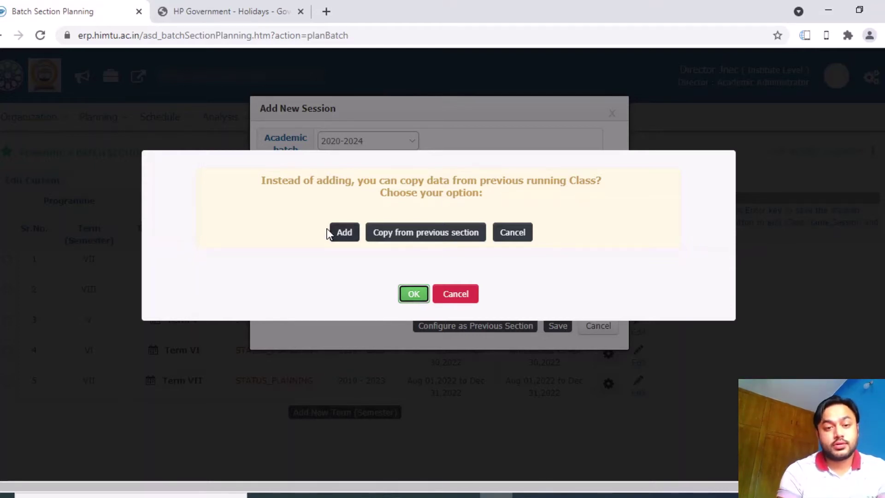
click(343, 236)
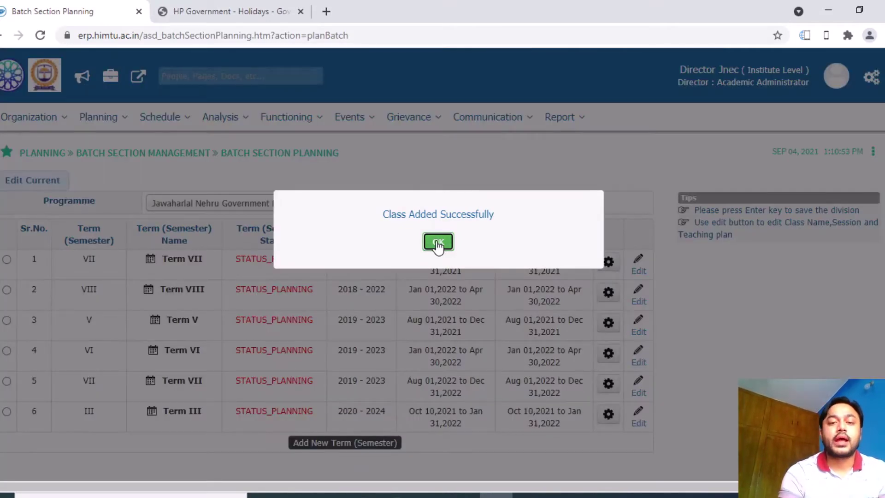
click(438, 243)
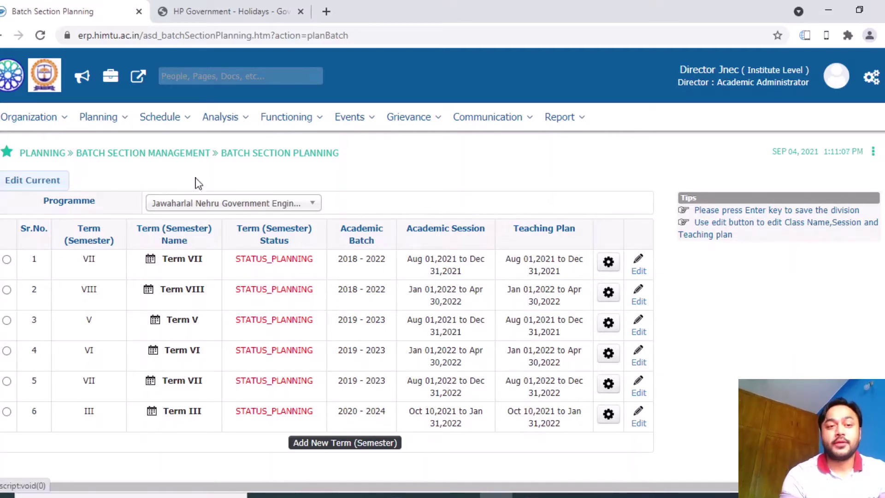
click(110, 121)
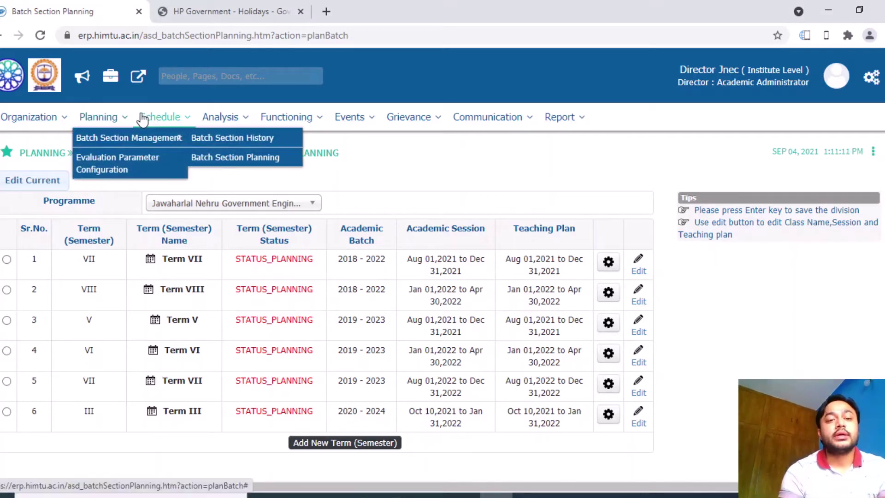
Open Batch Management and load the Bachelor of Technology in Mechanical Engineering programme
click(143, 118)
click(196, 138)
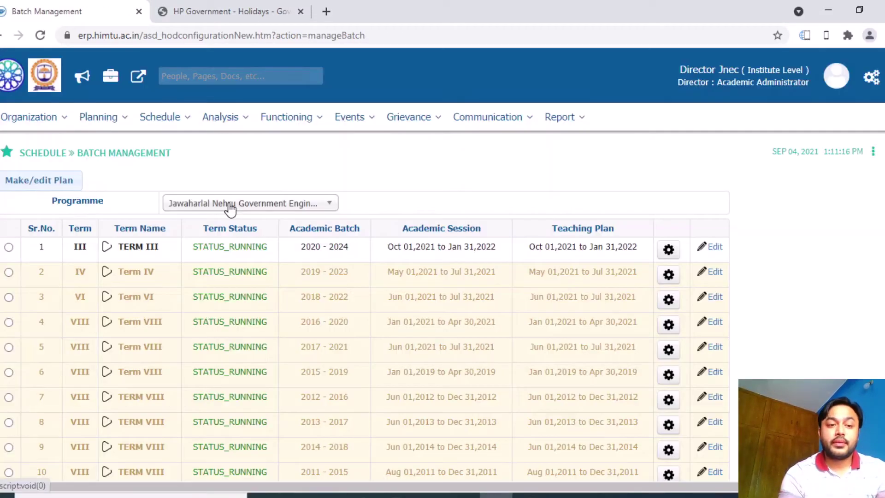
click(230, 208)
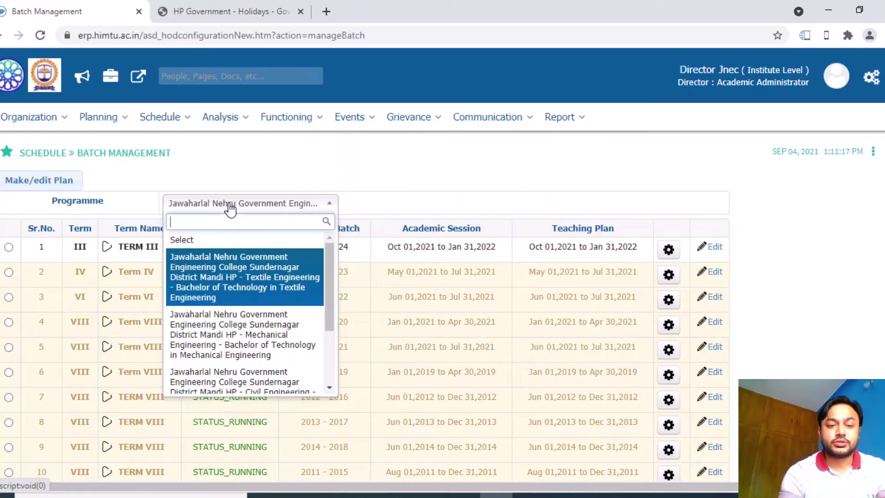
click(249, 328)
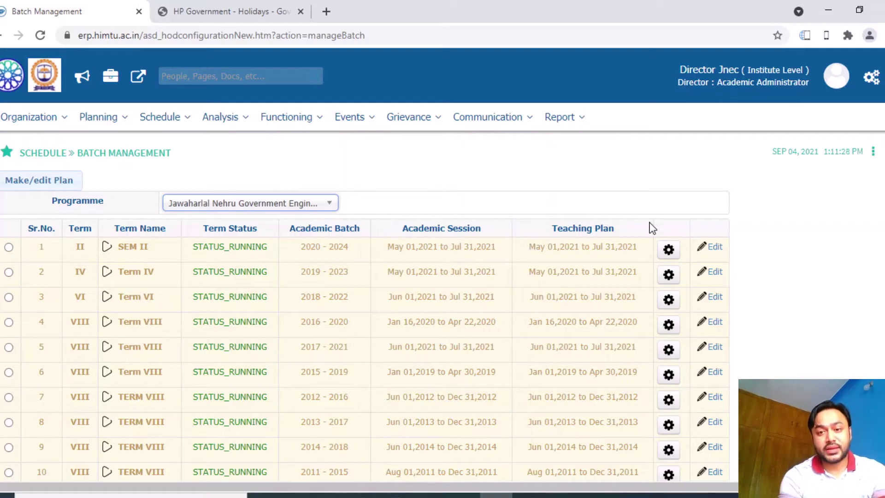
click(669, 253)
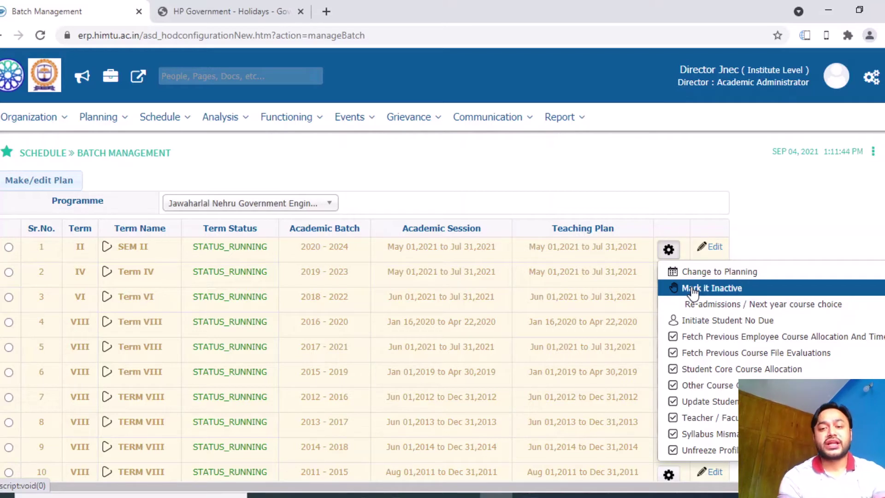
mouse_move(107, 119)
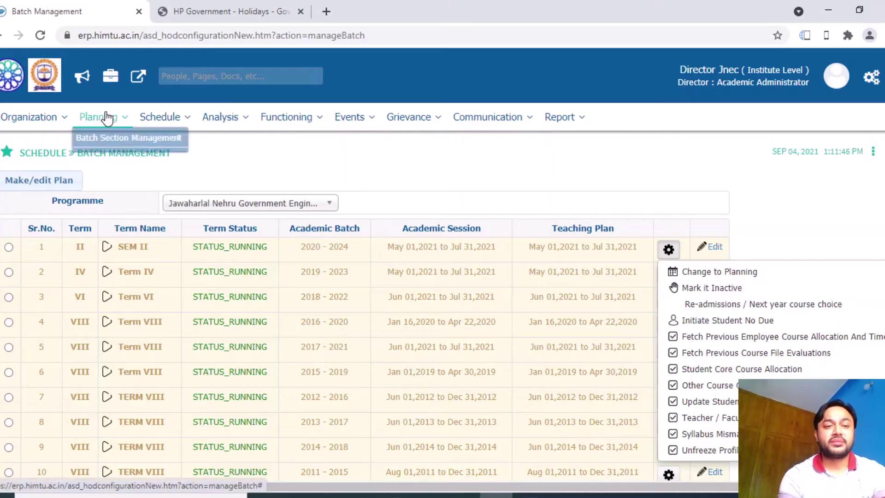
mouse_move(141, 144)
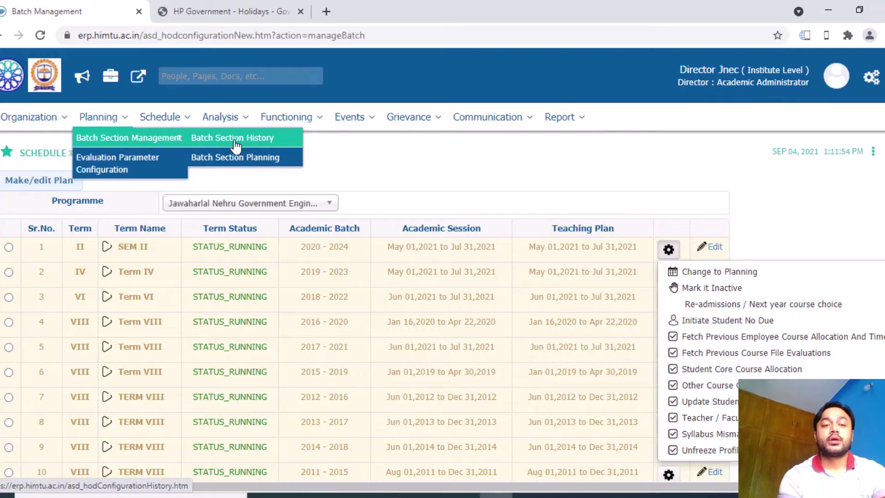
click(420, 167)
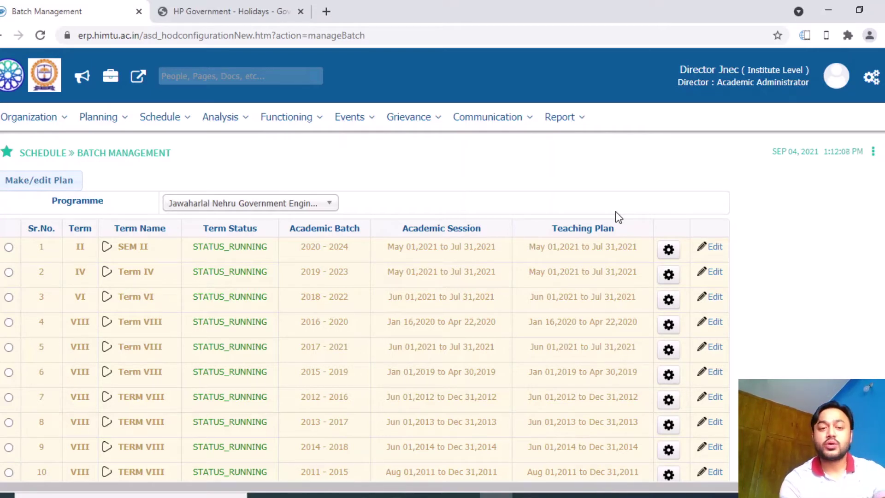
Mark the running SEM II term of the 2020-2024 batch inactive and confirm its deactivation
click(668, 249)
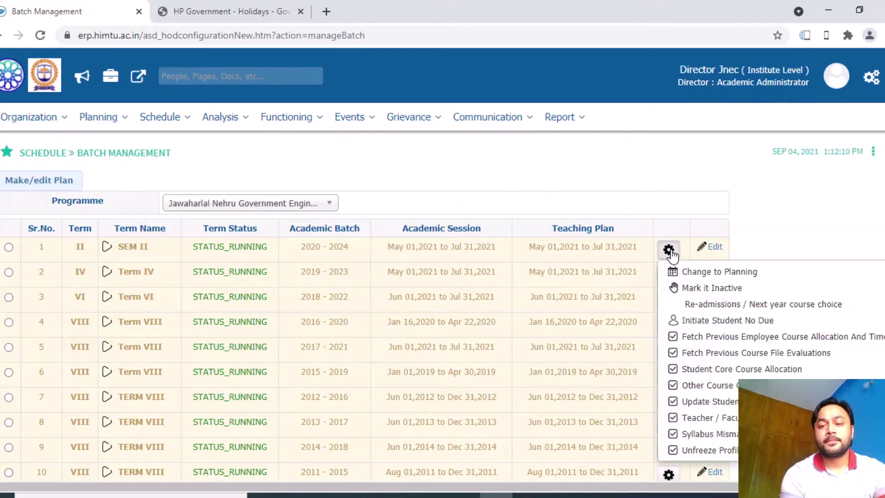
click(703, 288)
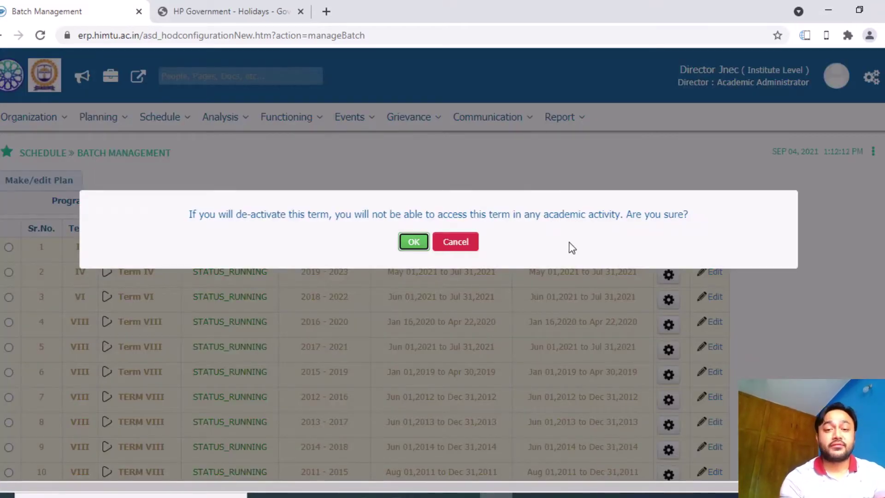
click(413, 242)
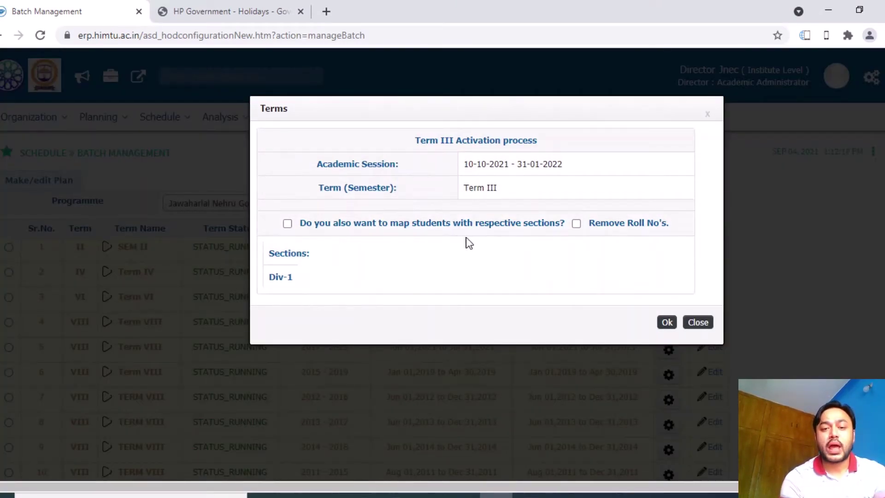
Activate Term III with students mapped to their respective sections, keeping the roll numbers
click(288, 224)
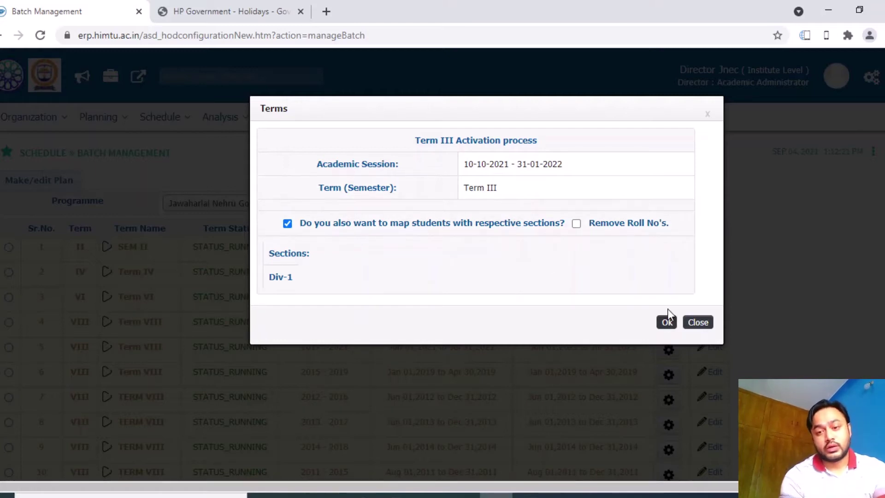
click(667, 322)
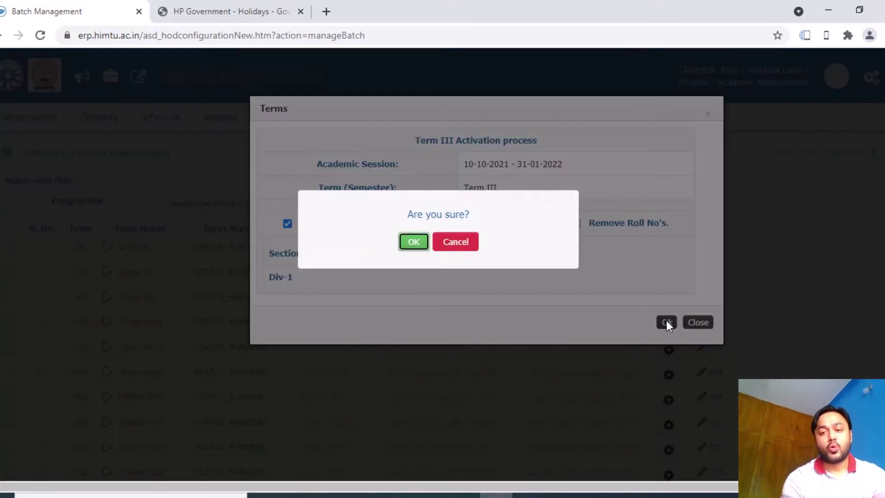
click(409, 244)
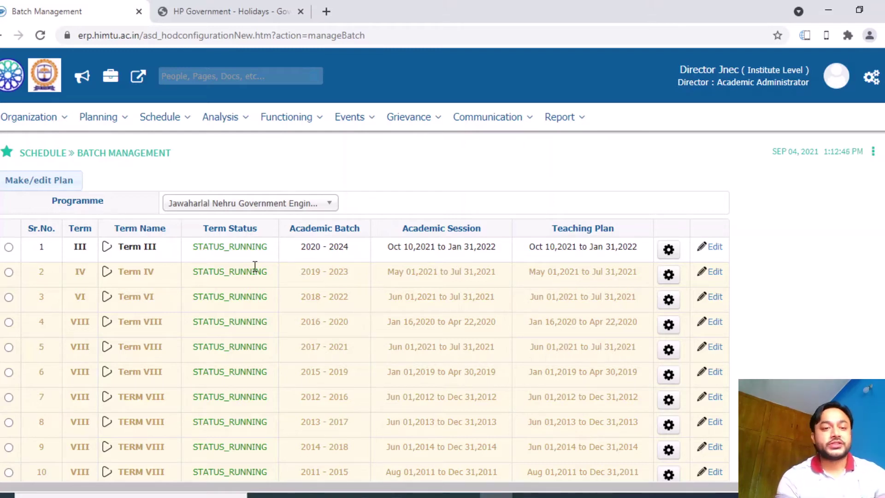
Open the Faculty Course Allocation page for scheduling subjects
click(221, 125)
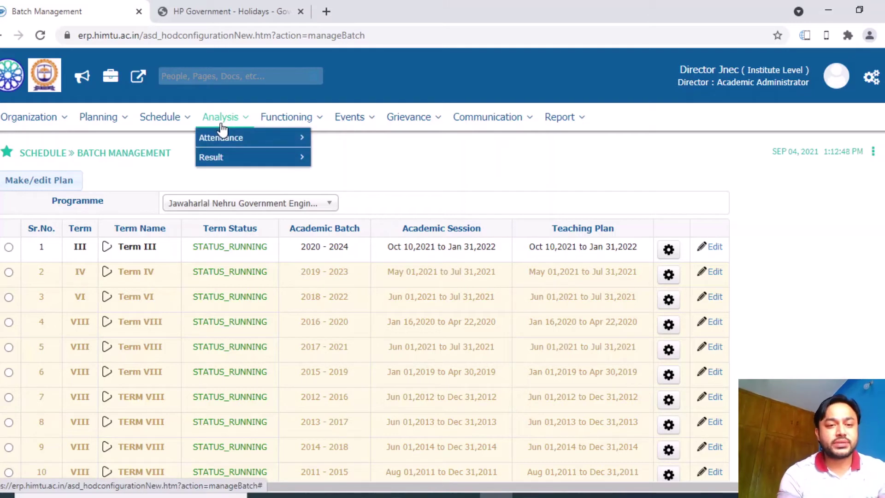
click(159, 119)
mouse_move(221, 165)
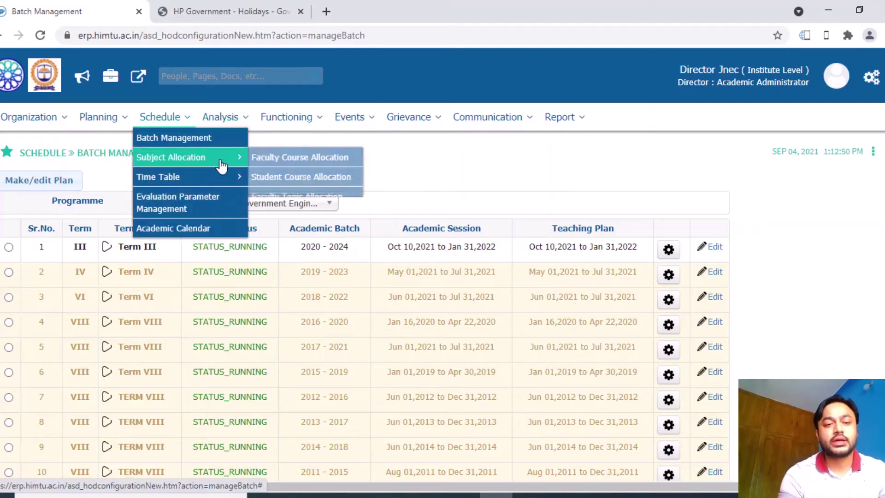
click(327, 164)
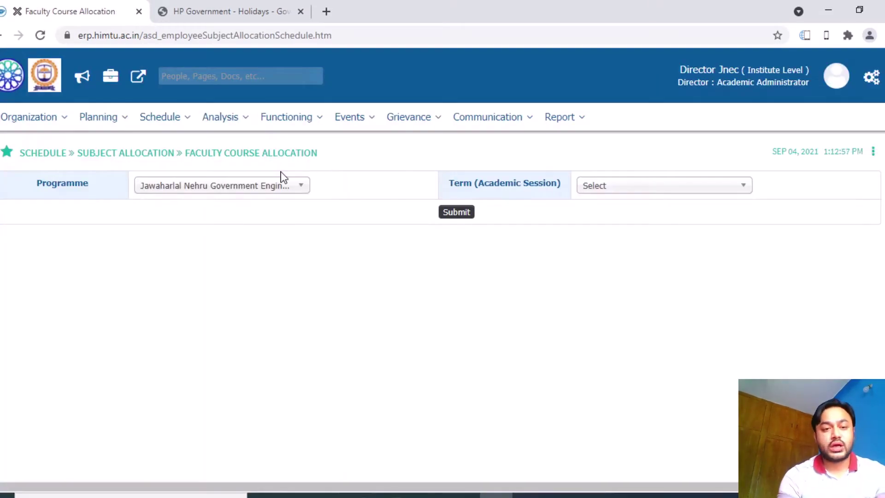
Load the faculty course allocation grid for the Mechanical Engineering programme and Term III (2020-2024)
click(220, 188)
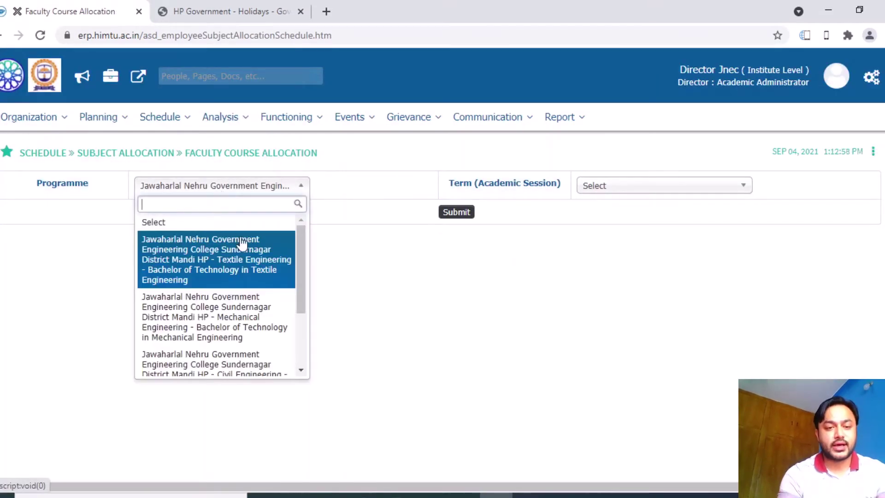
click(264, 329)
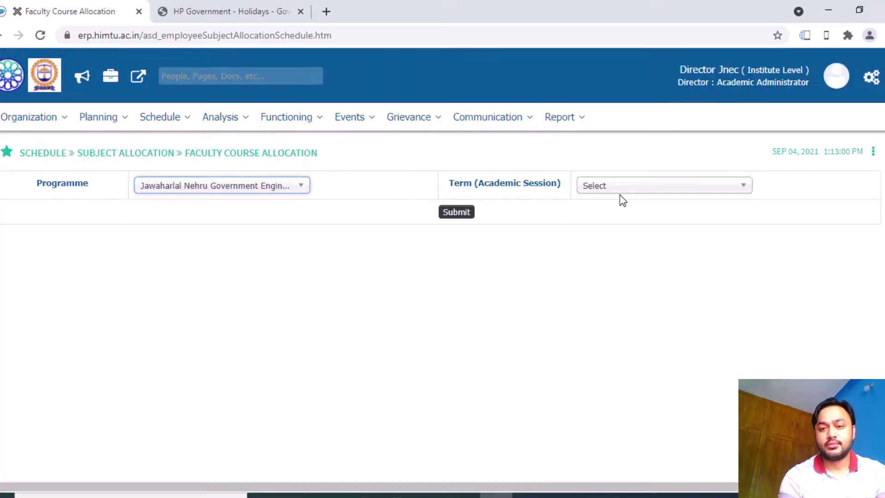
click(620, 190)
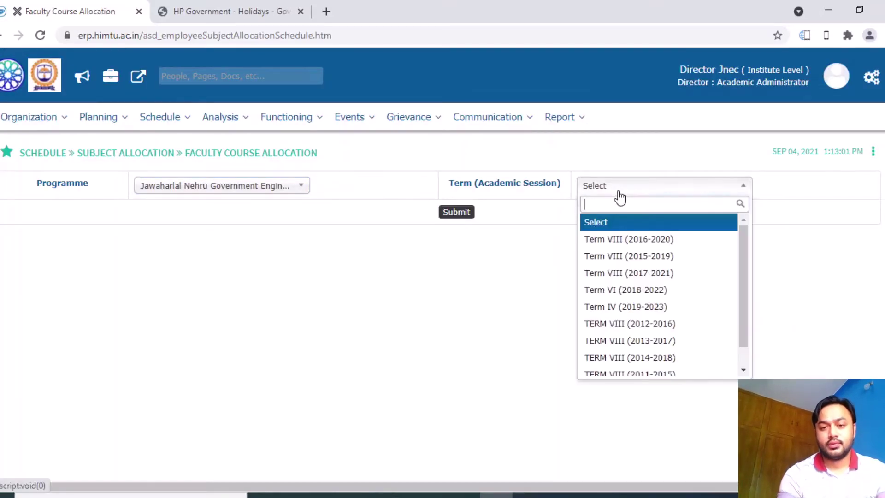
drag(745, 281, 747, 344)
click(660, 372)
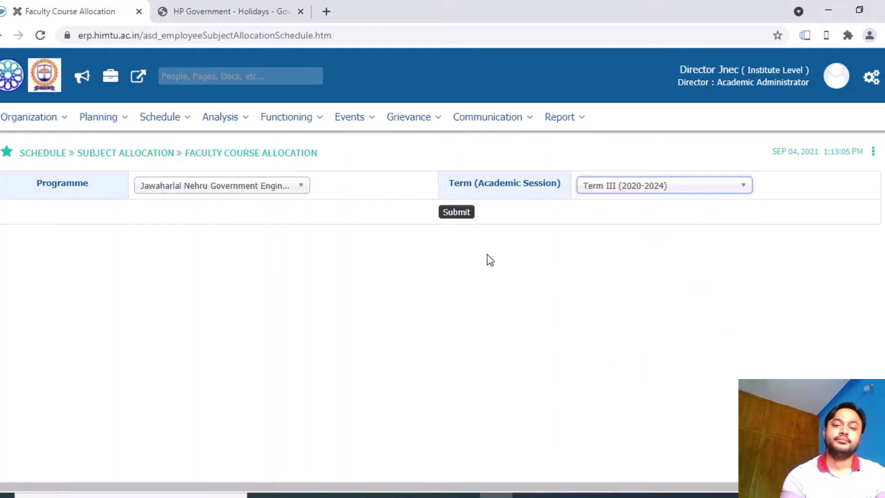
click(452, 214)
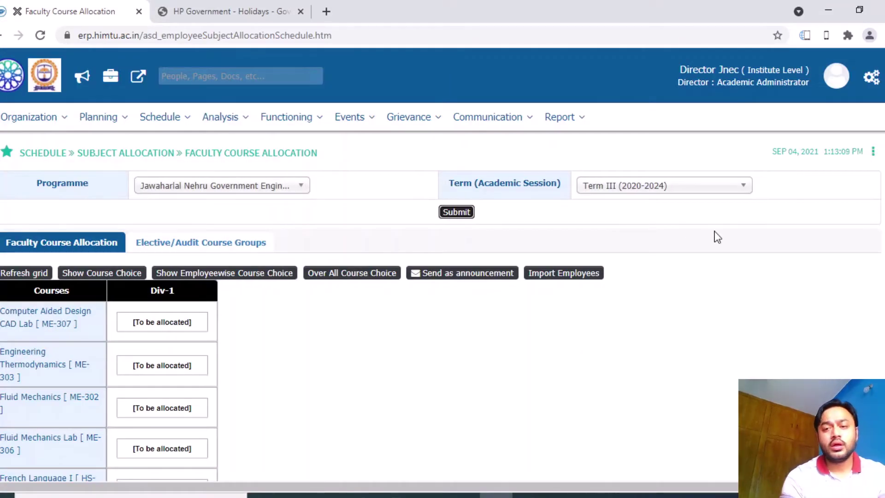
Create an elective group for Computer Aided Design CAD Lab in Div-1 and save sub-batch G1 with capacity 30
scroll(461, 238, down, 5)
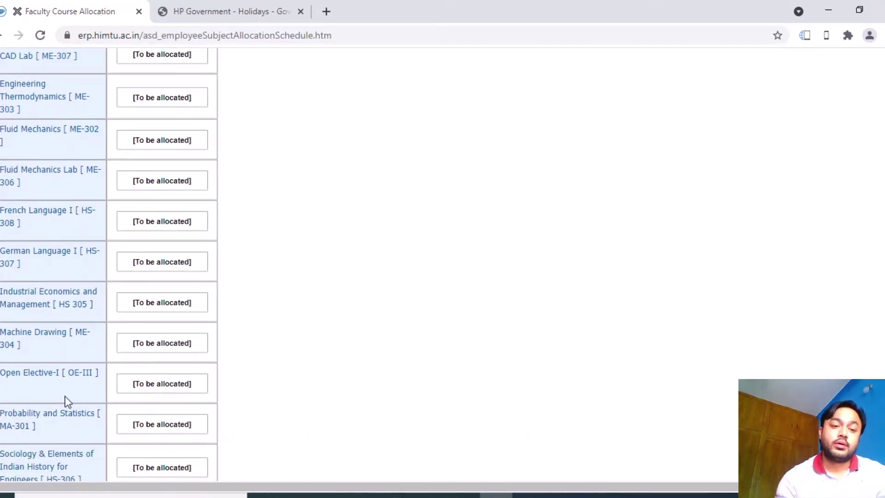
scroll(110, 264, up, 1)
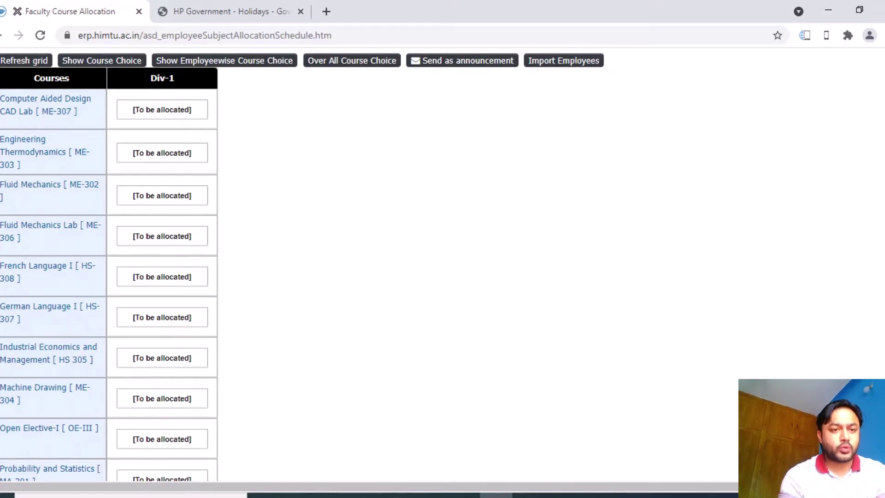
click(152, 114)
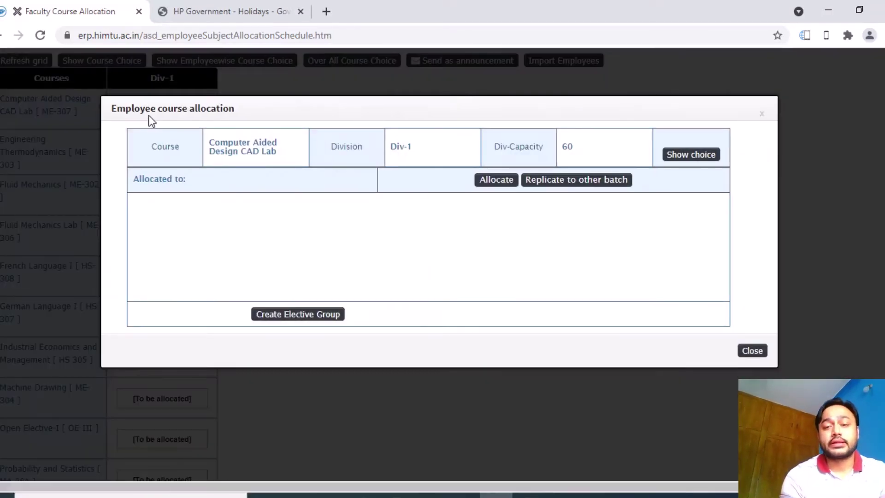
click(309, 317)
click(246, 217)
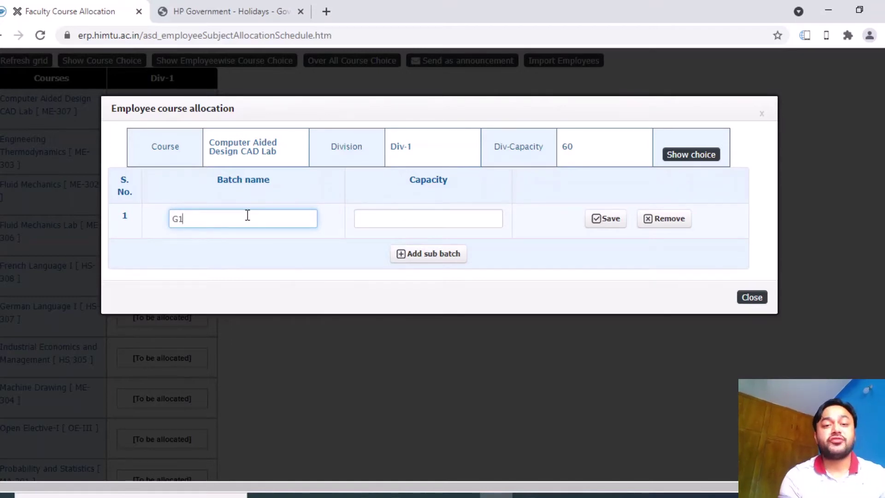
text(G1)
click(436, 211)
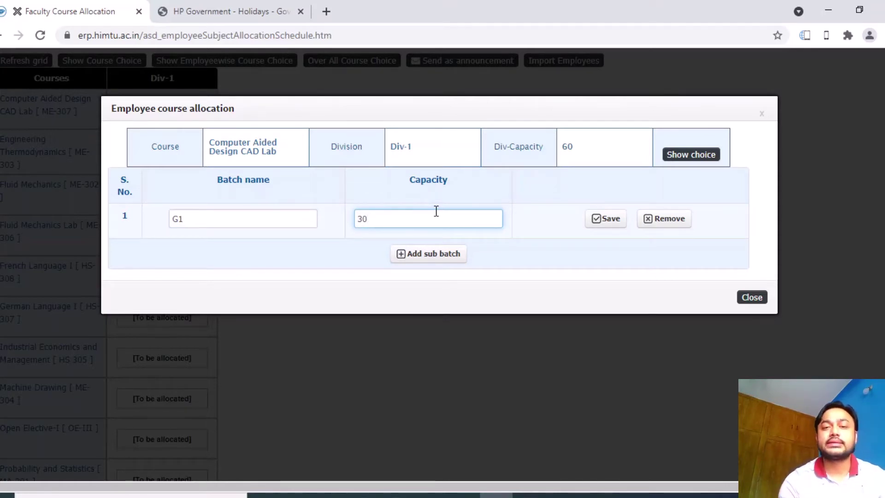
click(609, 221)
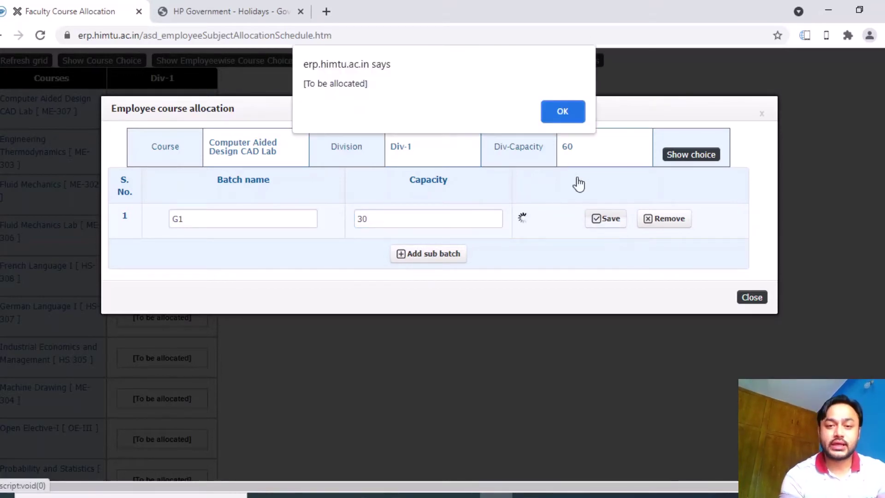
click(562, 117)
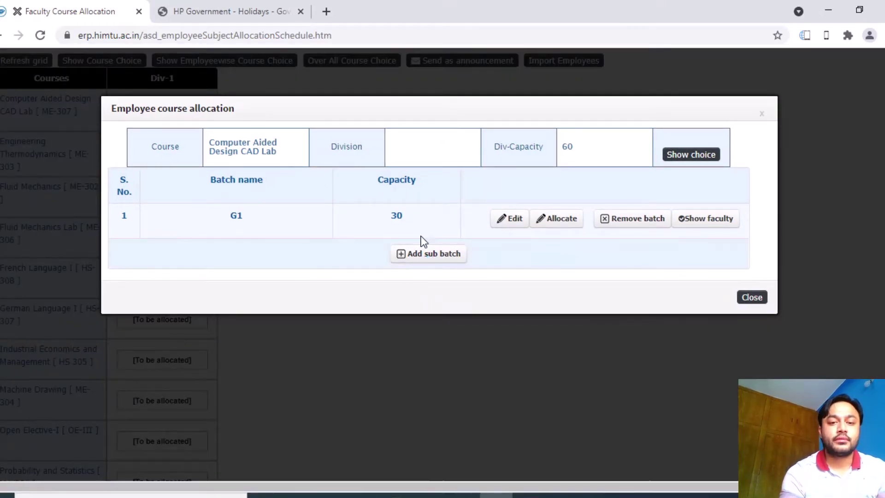
Add and save a second sub-batch named G2 with capacity 30 for Computer Aided Design CAD Lab
click(424, 255)
click(249, 265)
text(G2)
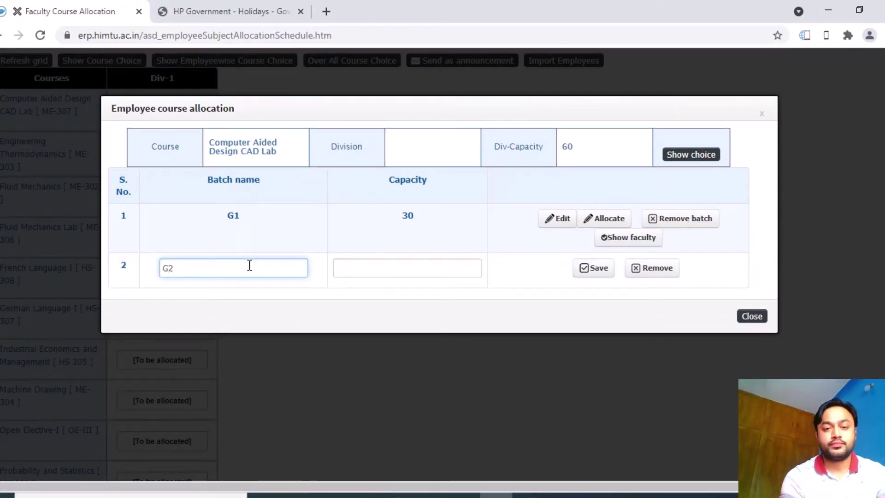
click(338, 272)
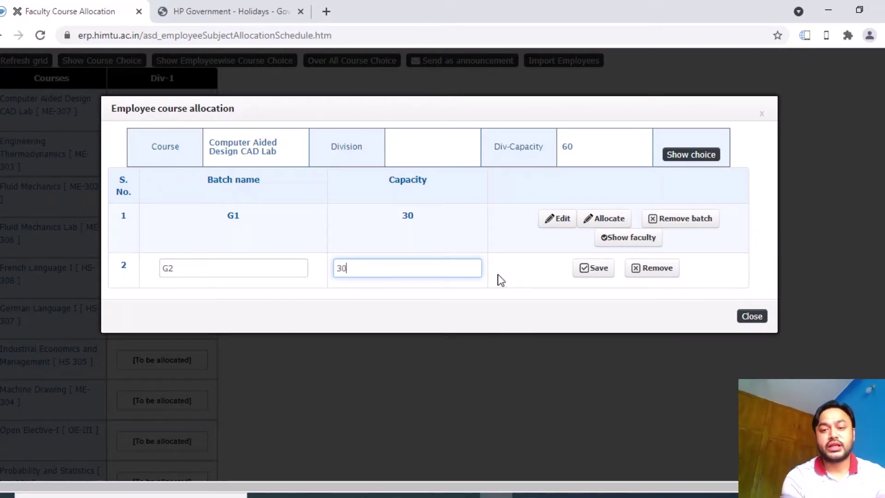
click(587, 271)
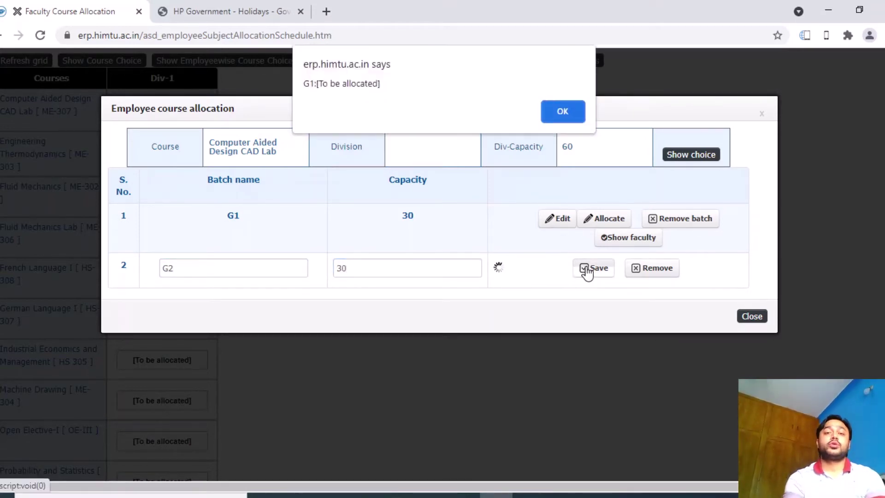
click(562, 119)
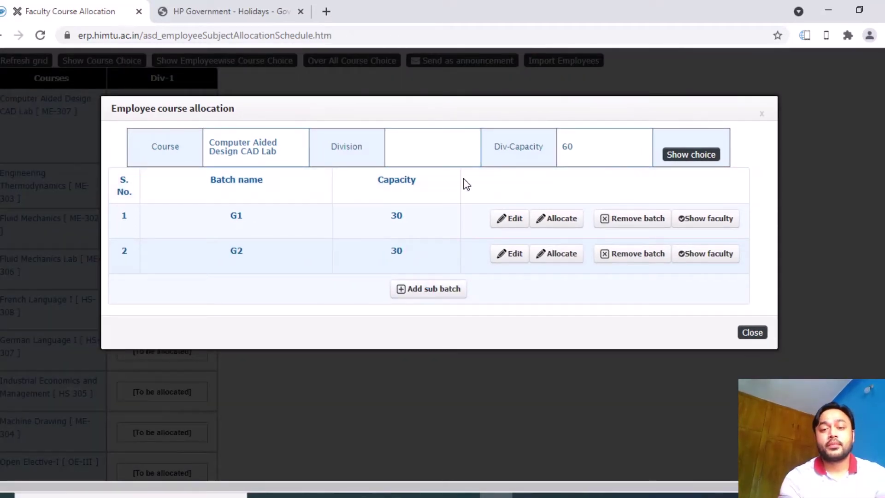
Find the lab's faculty member by name and save their allocation to sub-batch G1 of Computer Aided Design CAD Lab
click(551, 221)
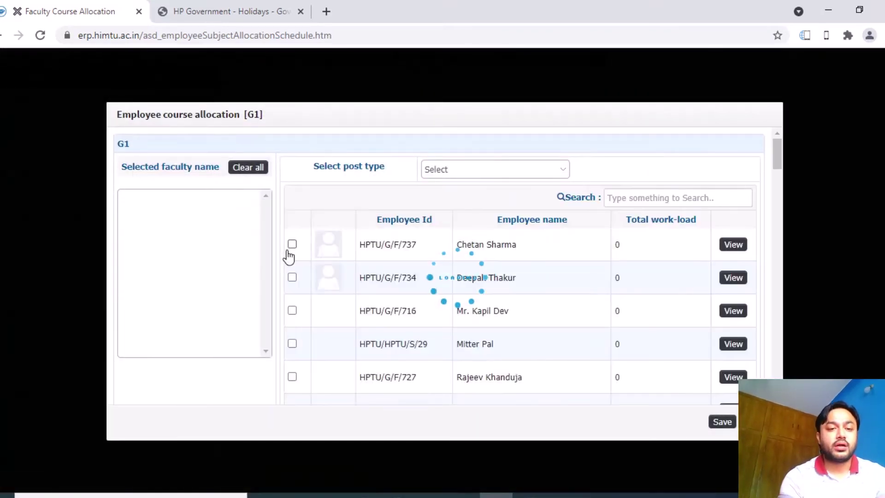
click(674, 188)
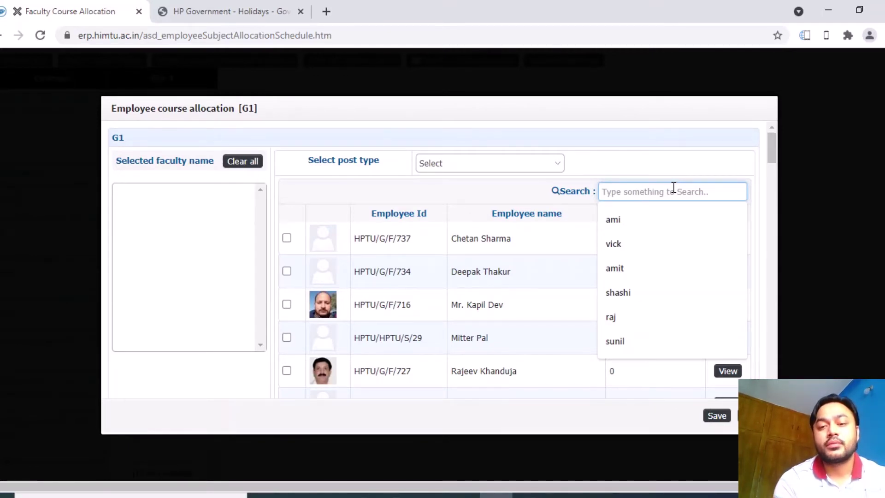
text(MR)
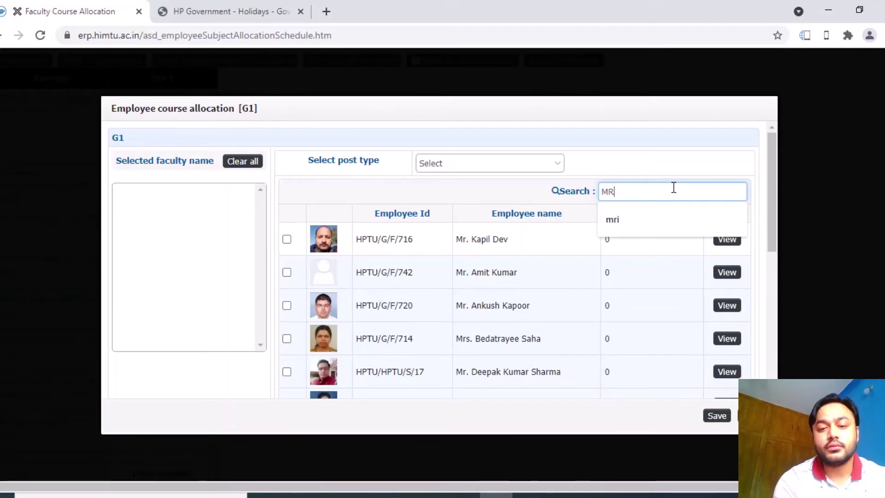
text(I)
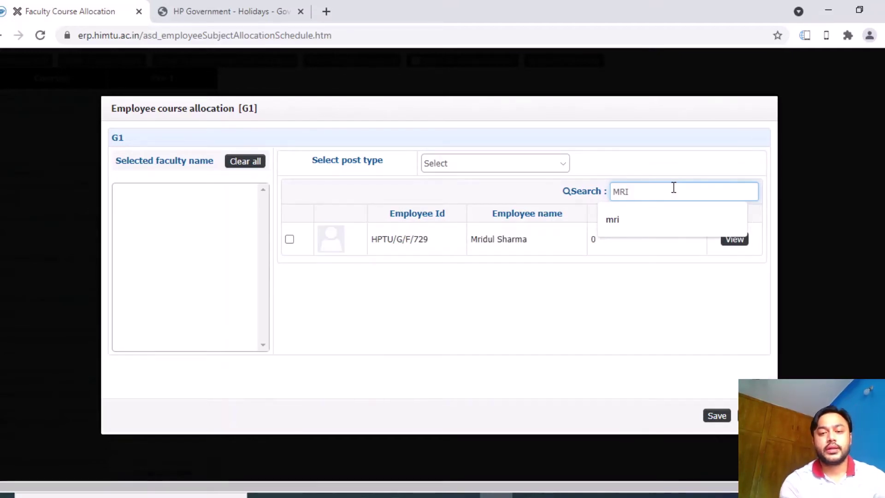
click(289, 242)
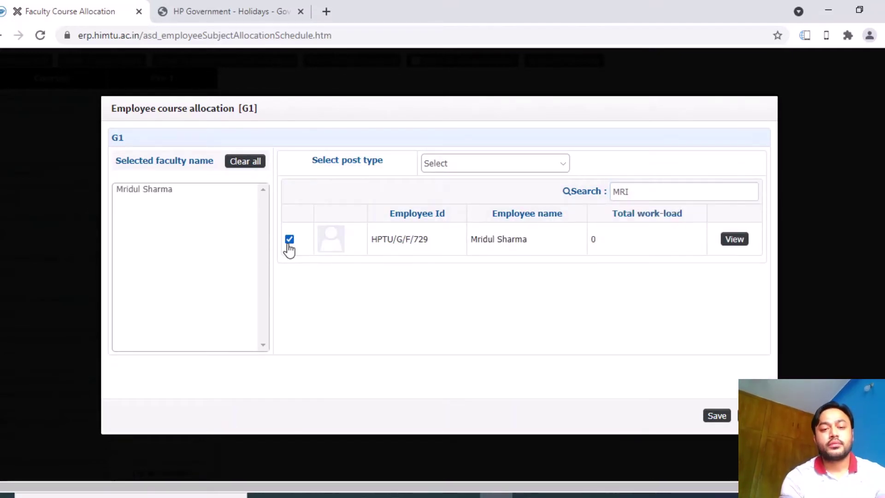
click(716, 417)
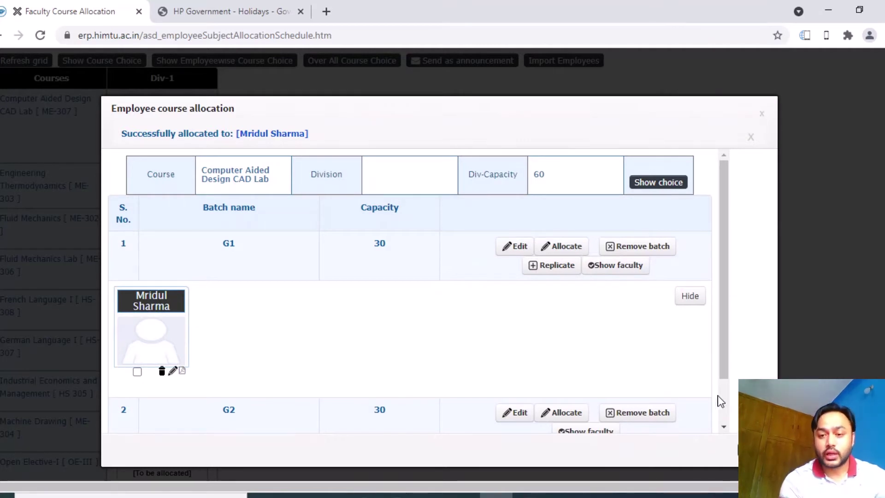
Allocate the same faculty member to sub-batch G2 of Computer Aided Design CAD Lab, save, and close the allocation dialog
drag(725, 372, 728, 406)
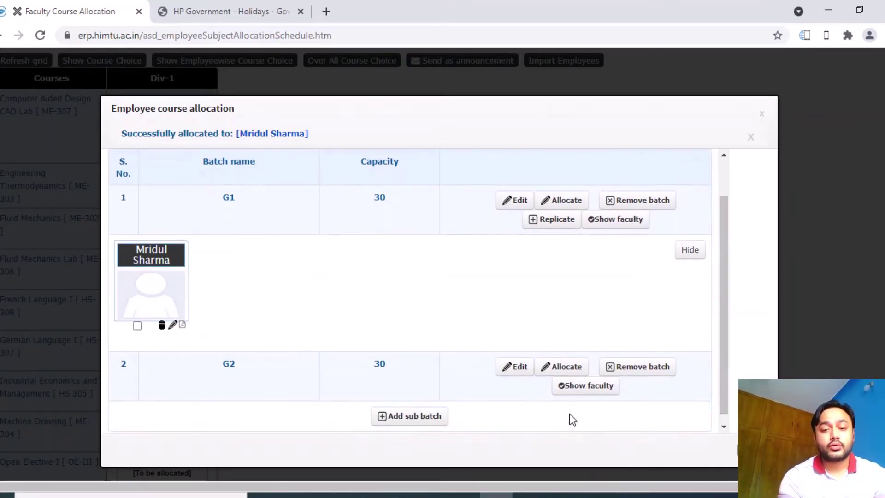
click(566, 369)
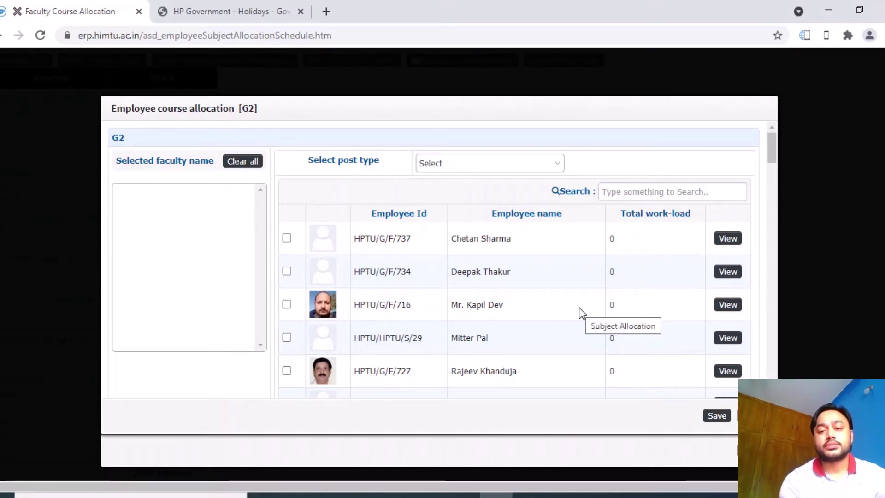
click(621, 189)
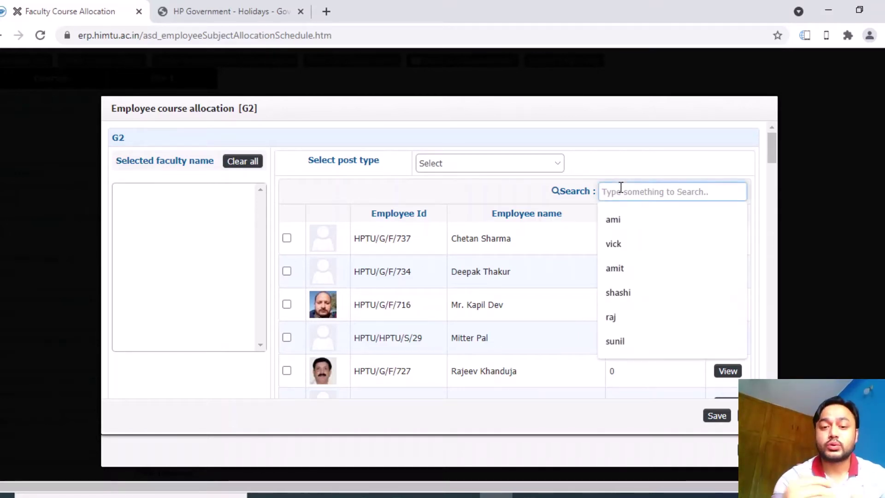
text(MRIDU)
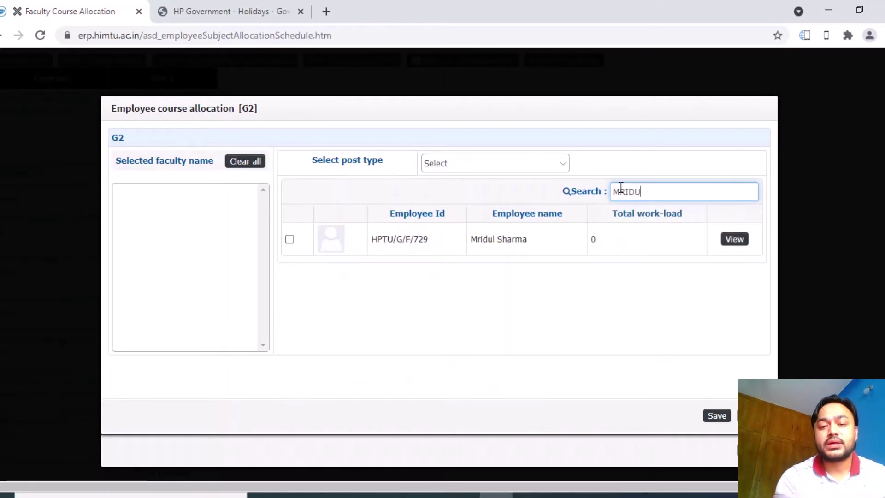
click(289, 239)
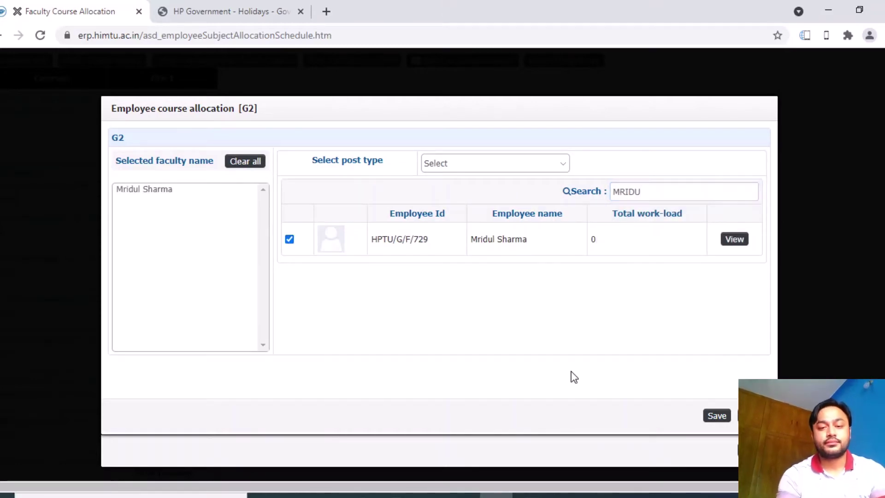
click(716, 417)
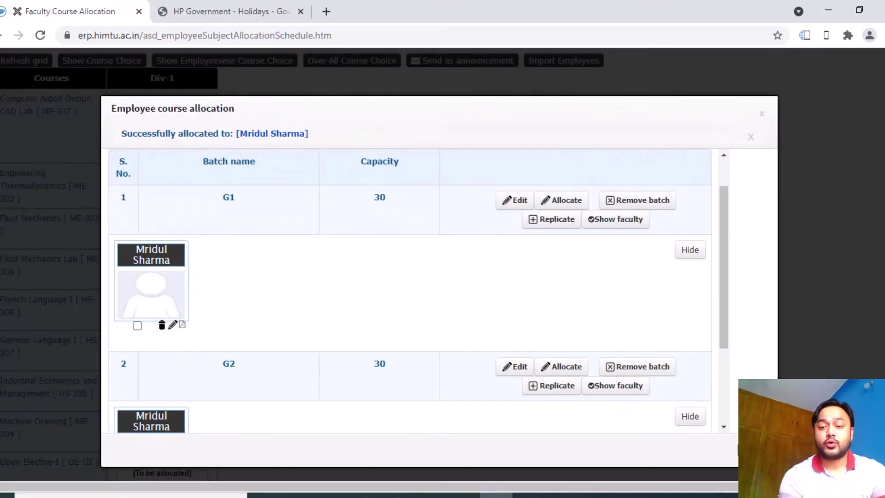
click(752, 450)
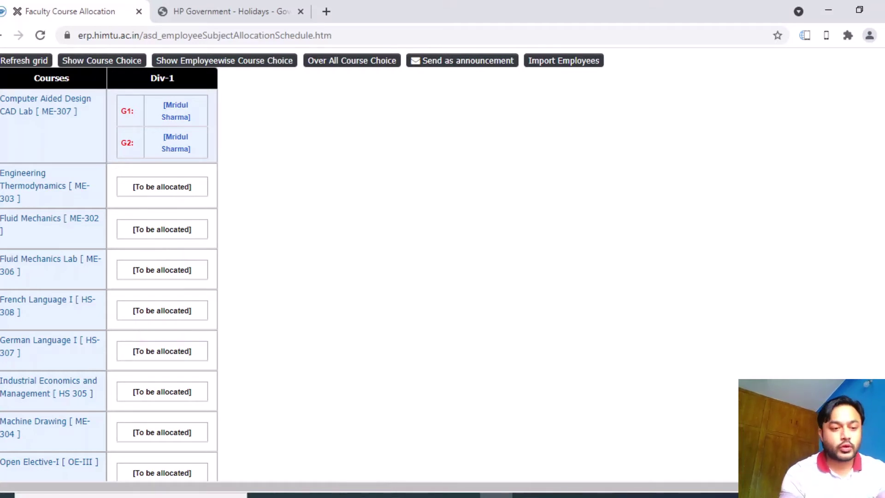
Allocate a faculty member, found by name, to Probability and Statistics in Div-1, save, and close the allocation dialog
scroll(108, 264, down, 3)
scroll(108, 264, down, 3)
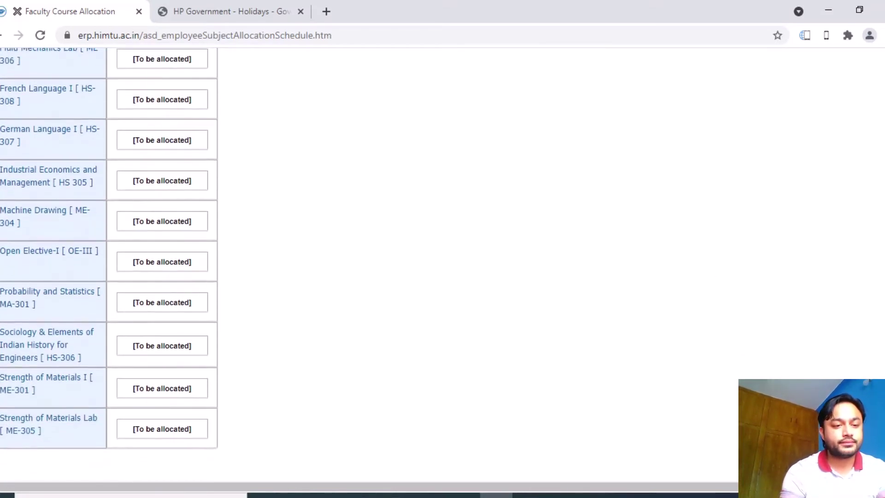
click(154, 304)
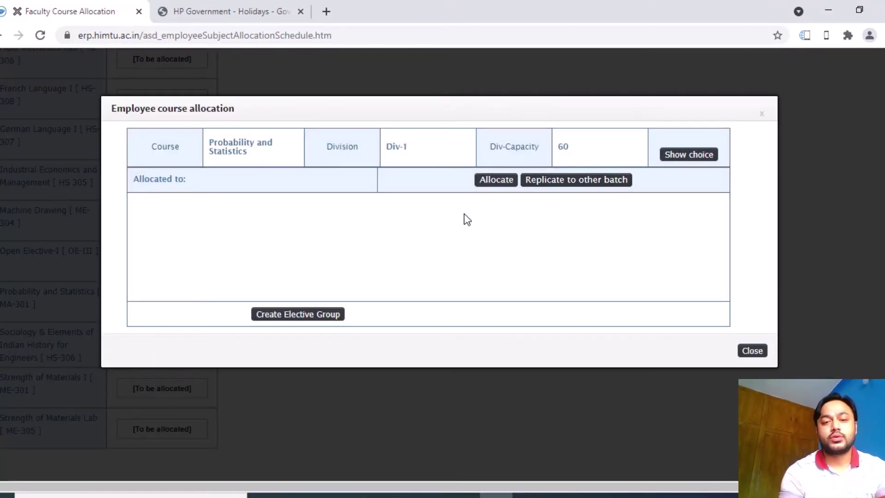
click(492, 180)
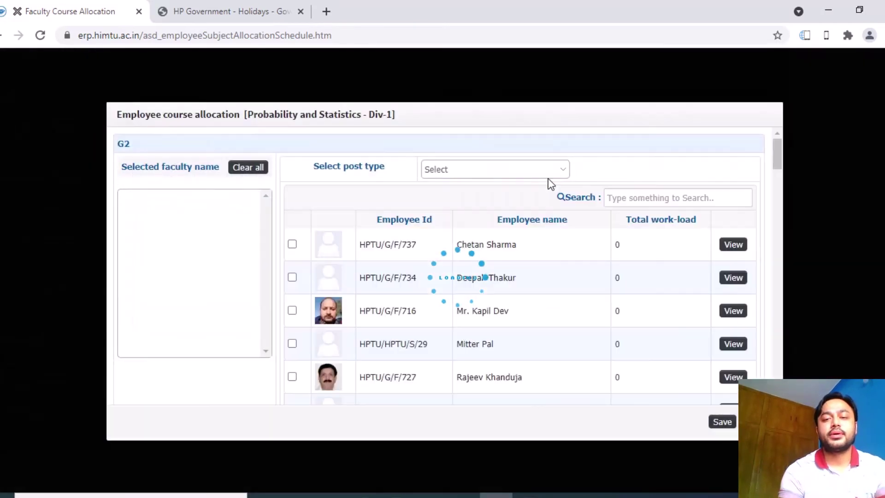
click(623, 198)
text(VINAY)
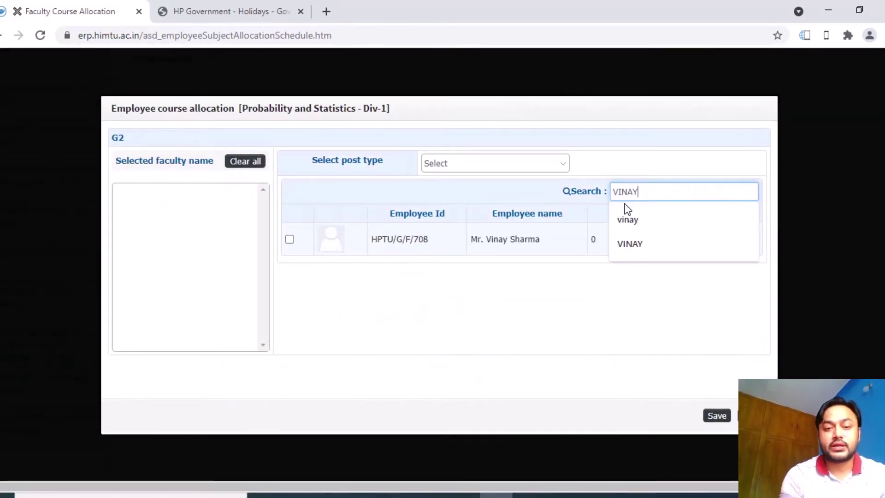
click(289, 240)
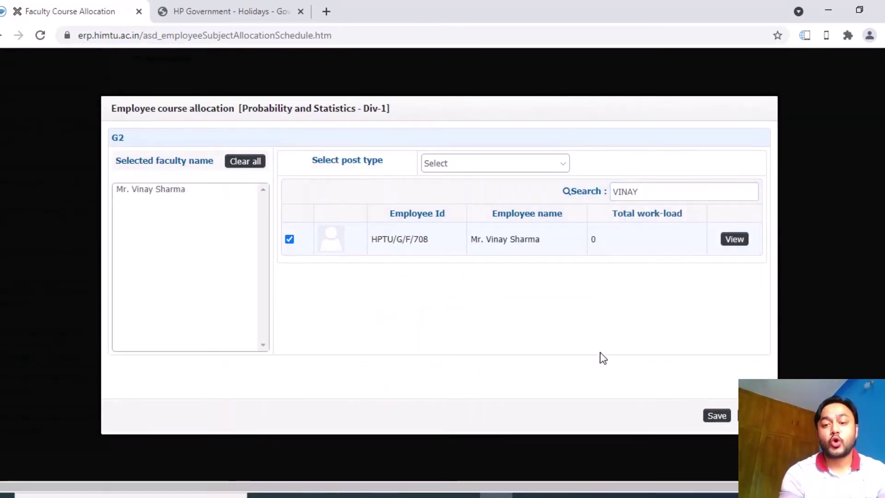
click(716, 416)
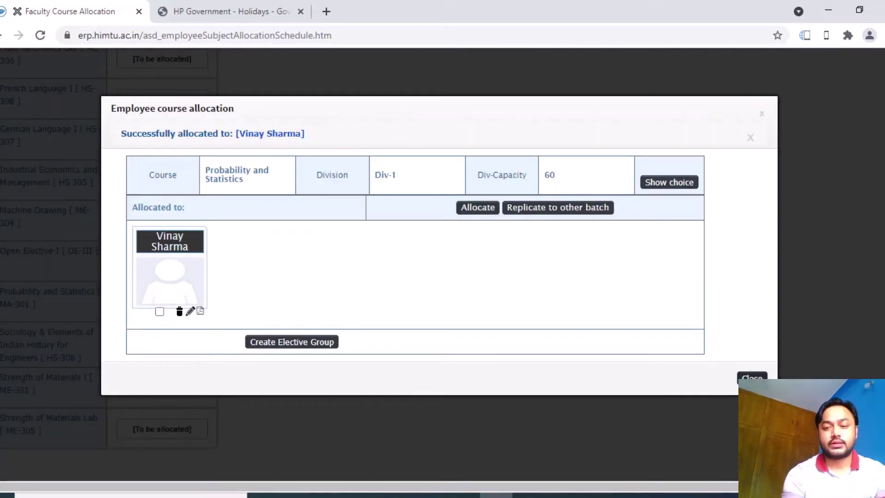
click(751, 378)
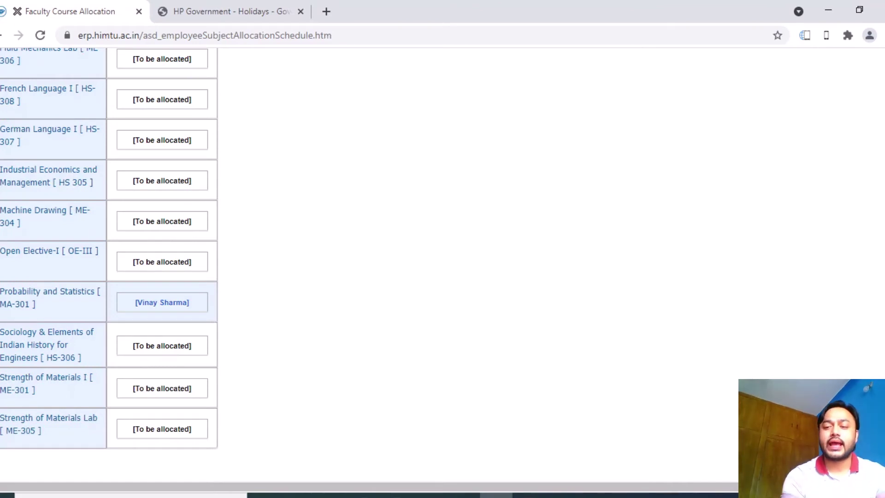
Open the Holiday Calendar and examine the holidays marked for 2021
scroll(751, 379, up, 9)
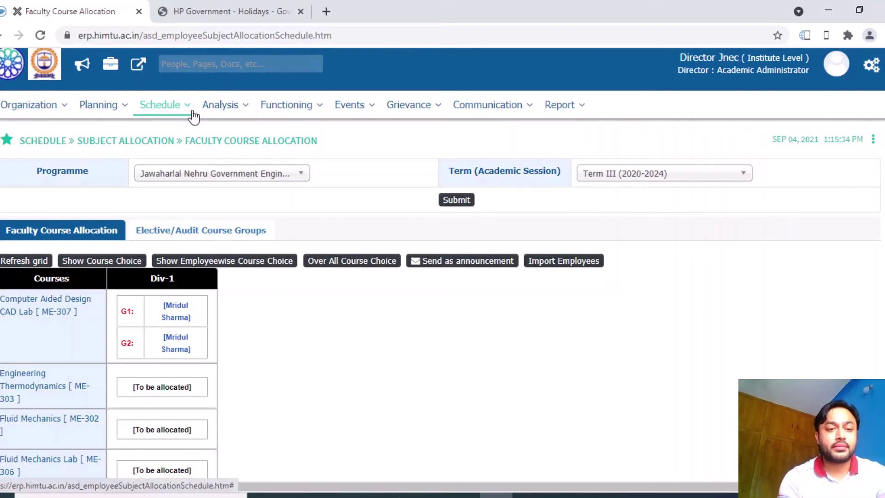
click(154, 106)
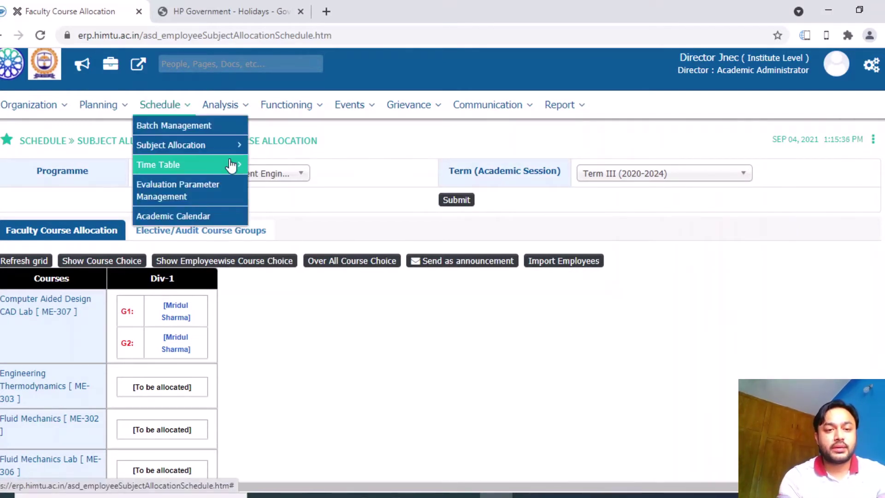
mouse_move(237, 167)
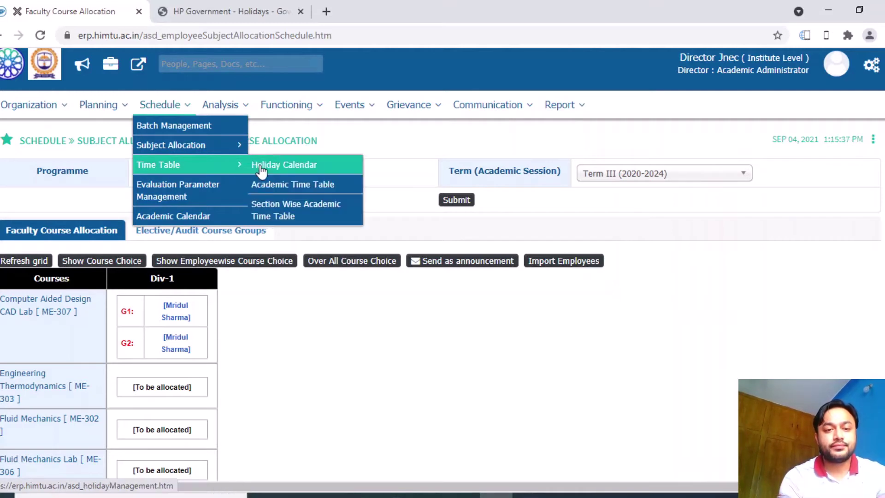
click(298, 170)
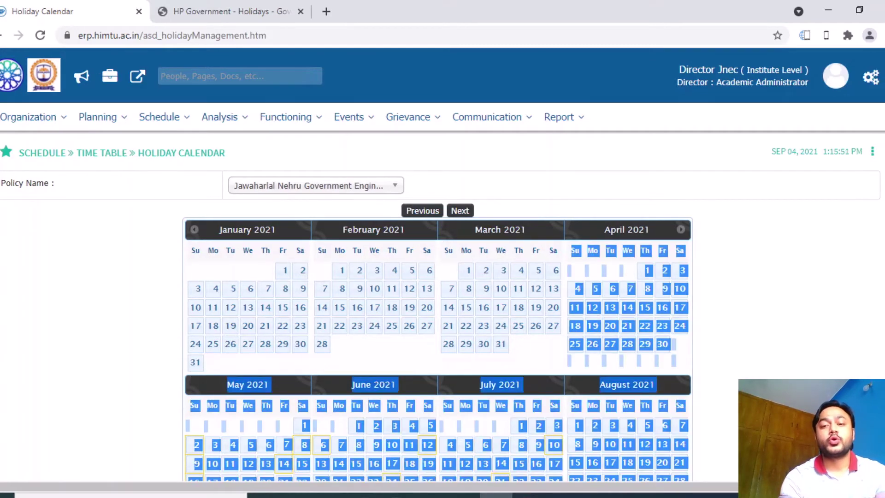
scroll(442, 277, down, 2)
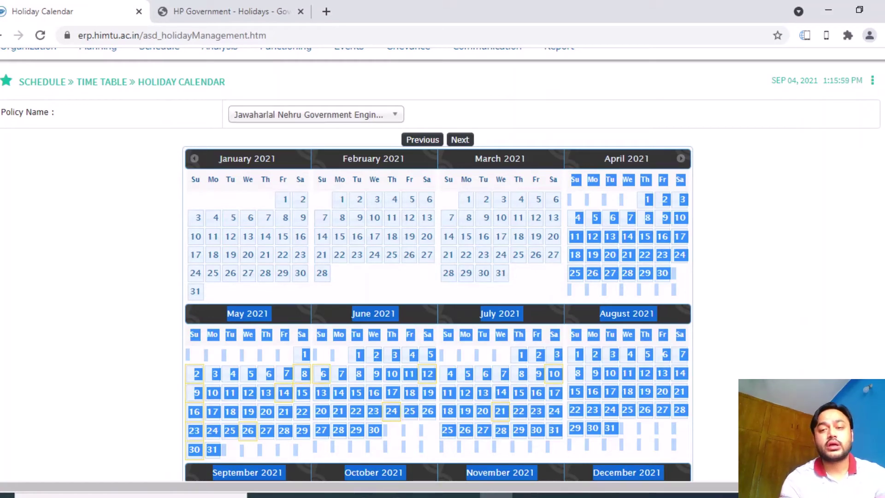
scroll(743, 283, down, 3)
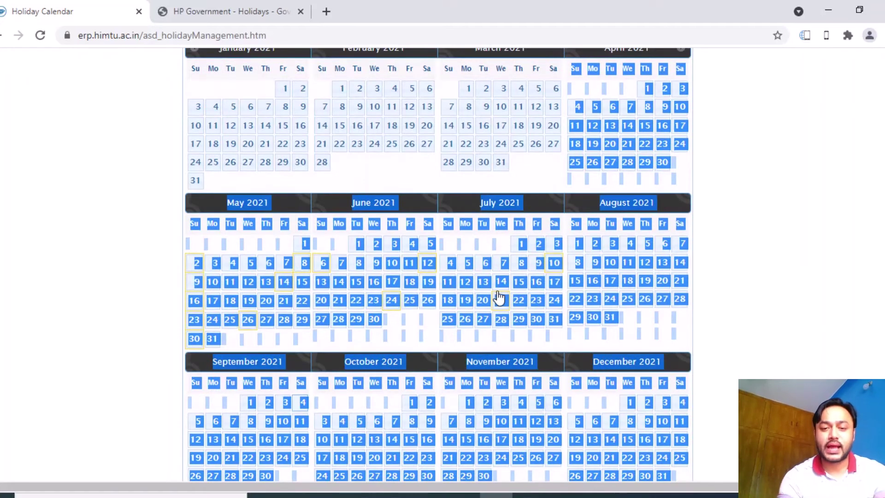
click(756, 284)
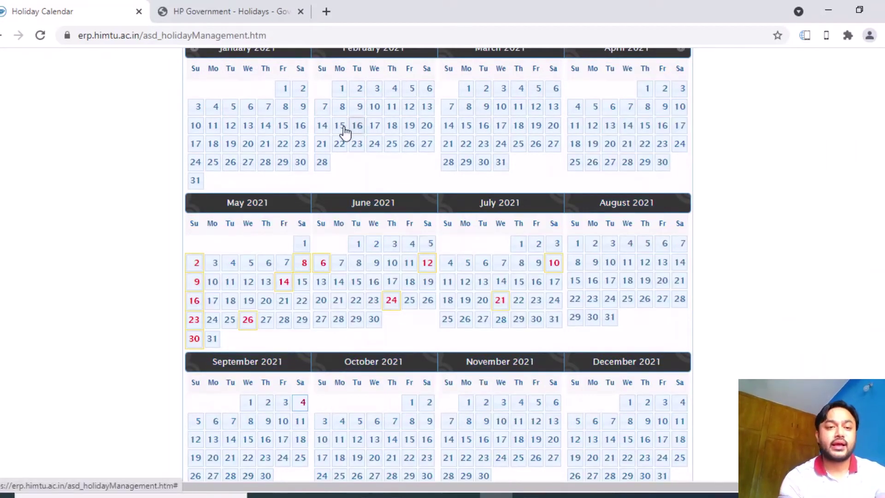
Compare the Himachal Pradesh government's published holiday list with the dates marked in the ERP holiday calendar
click(218, 17)
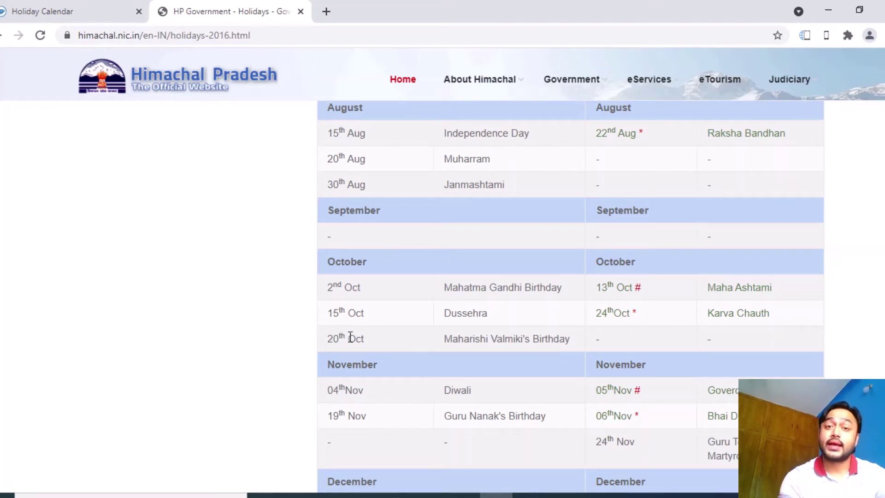
click(67, 6)
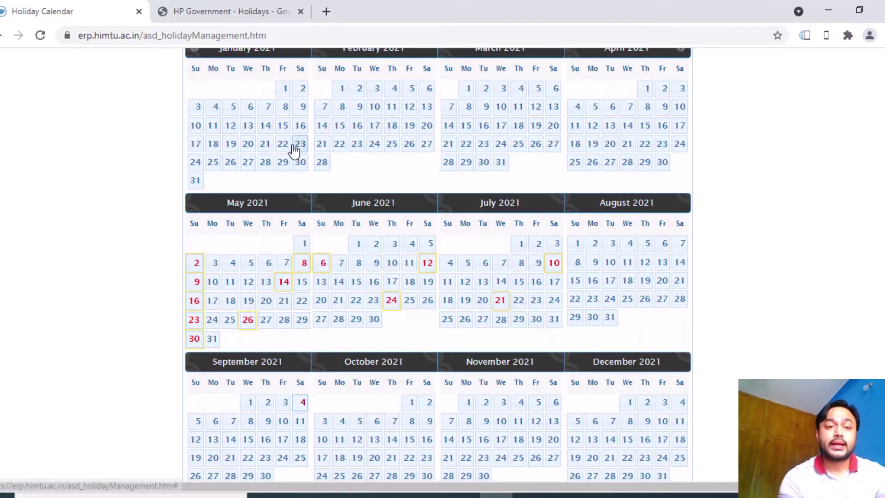
click(192, 7)
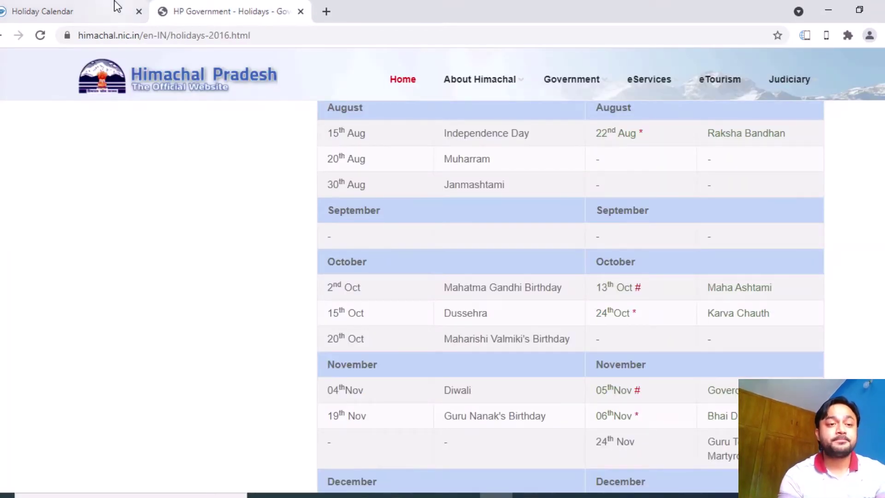
Return to the ERP and open the Academic Time Table page
click(15, 19)
click(2, 37)
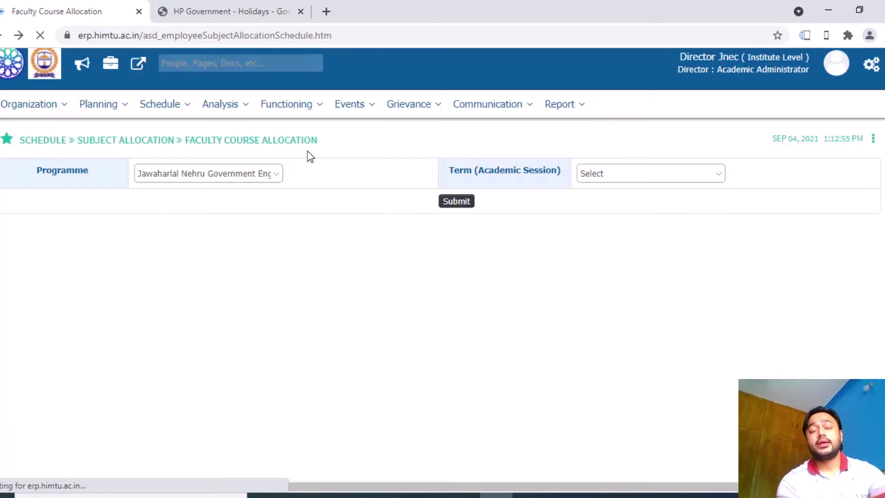
click(158, 107)
mouse_move(216, 168)
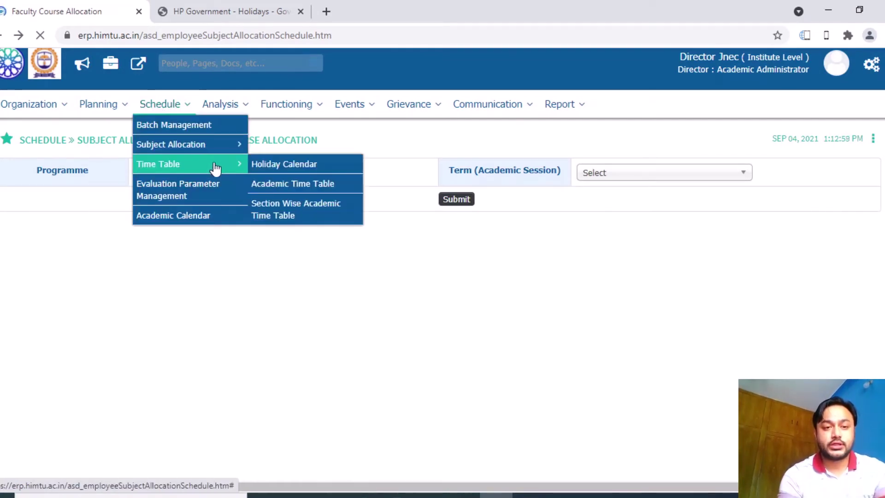
click(317, 189)
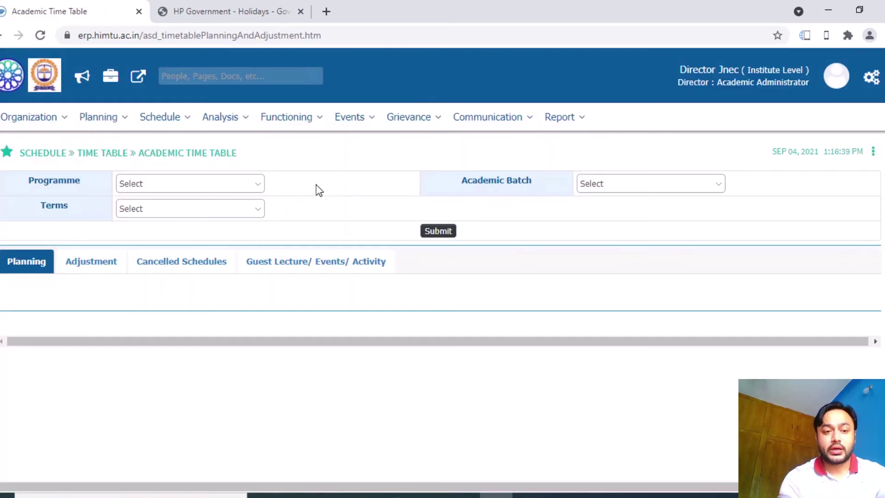
Load timetable planning for the Bachelor of Technology in Mechanical Engineering programme, batch Term III (2020-2024), Term III (Running)
click(210, 187)
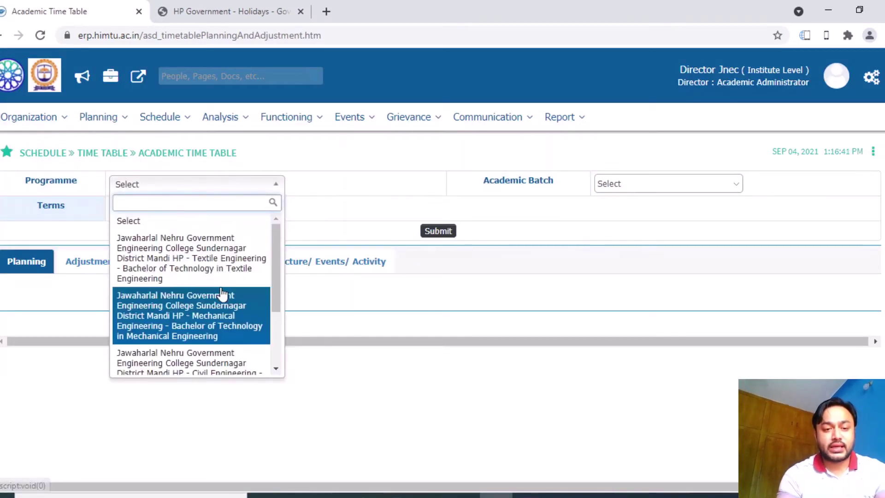
click(224, 310)
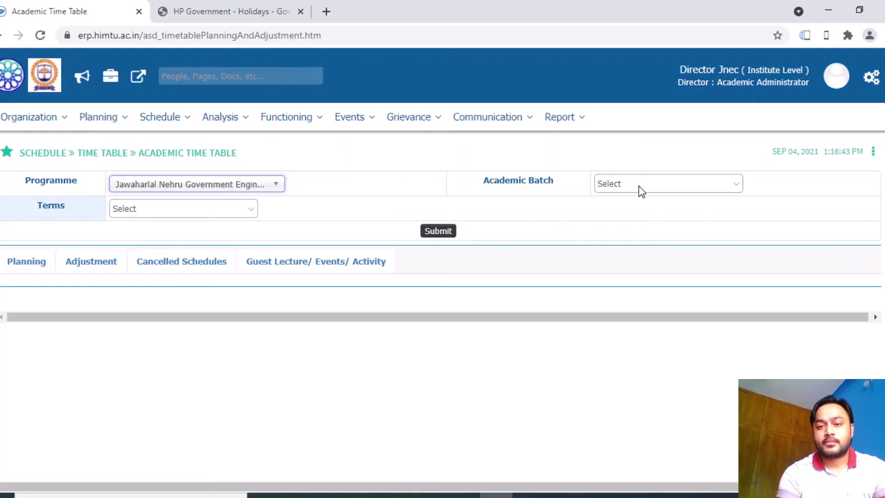
click(641, 186)
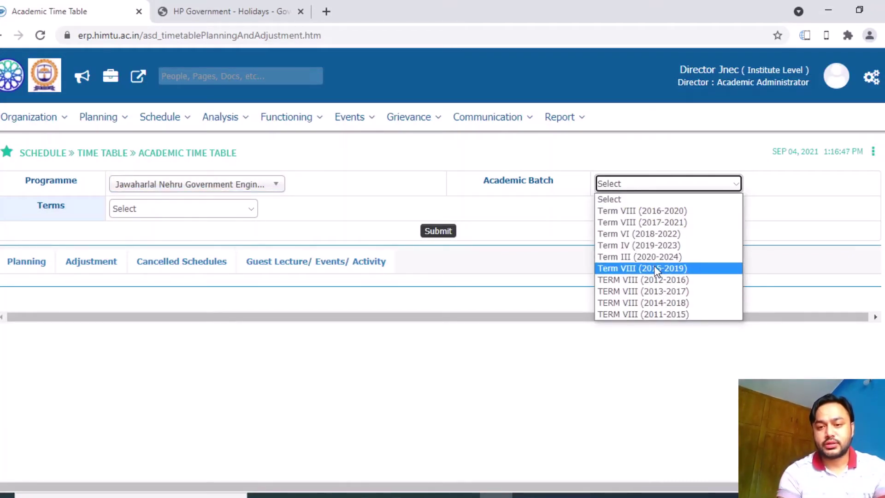
click(646, 257)
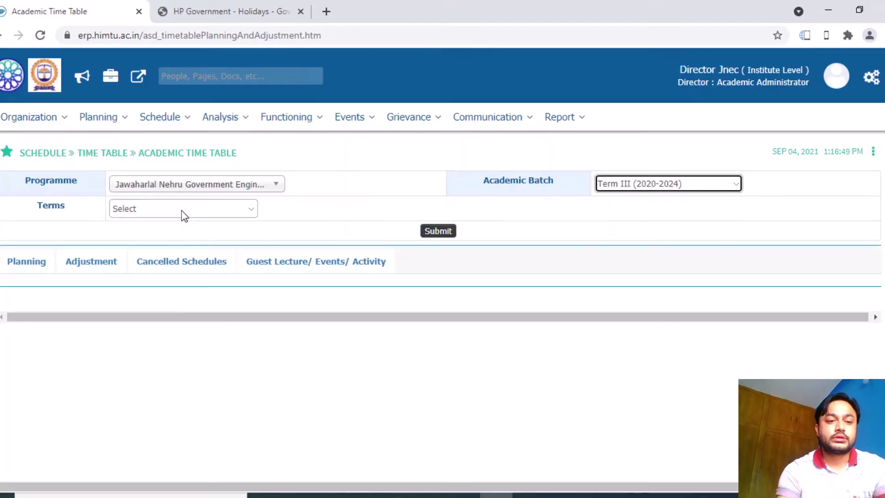
click(181, 210)
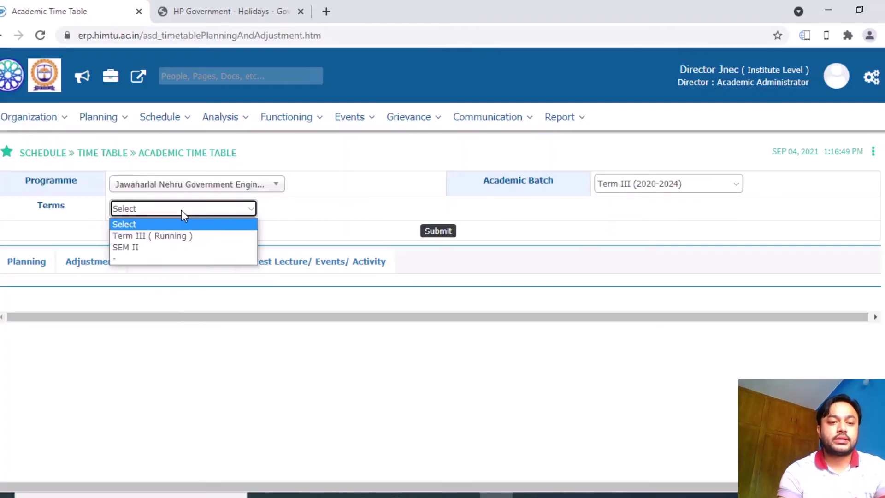
click(180, 237)
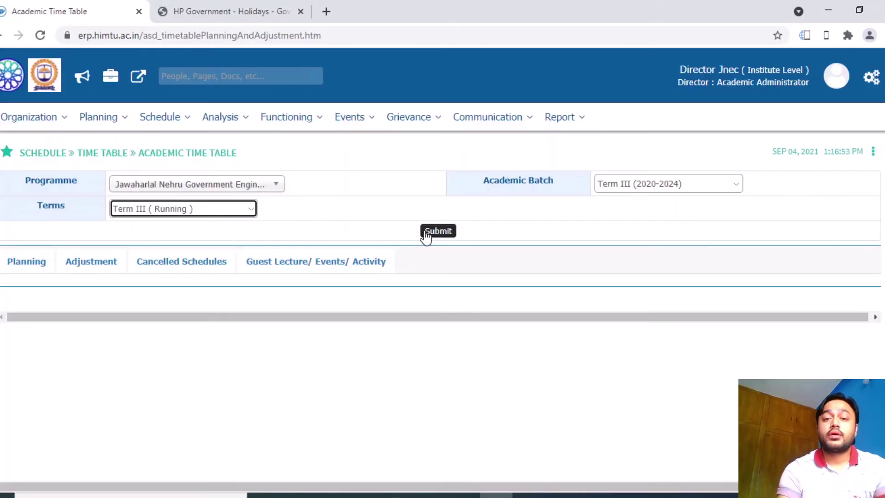
click(437, 232)
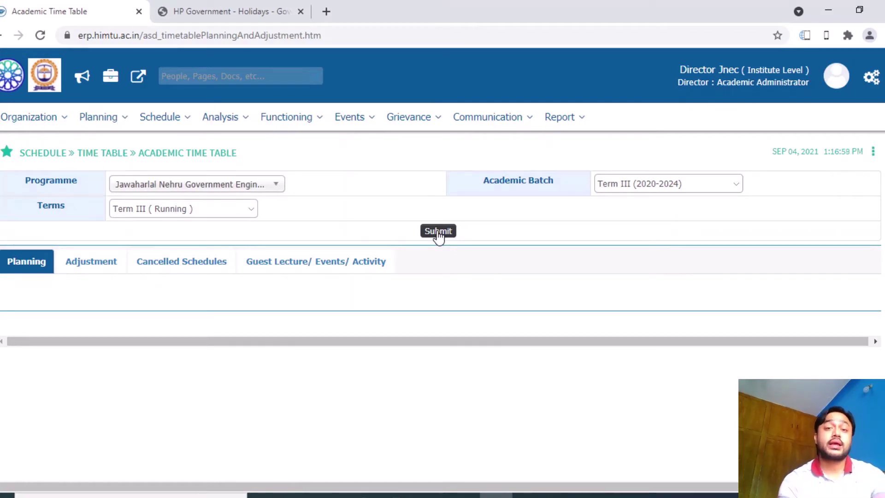
click(438, 233)
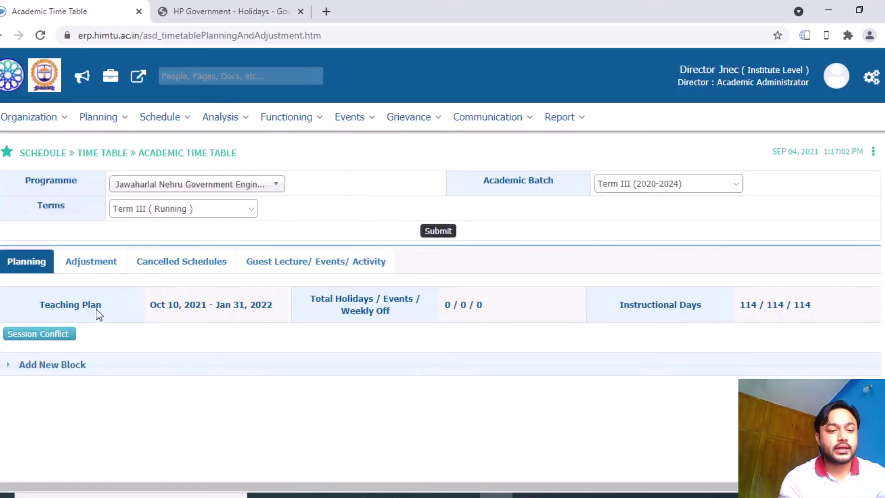
Add a timetable block from Oct 10, 2021 to Jan 31, 2022 and load its weekly timetable
click(48, 366)
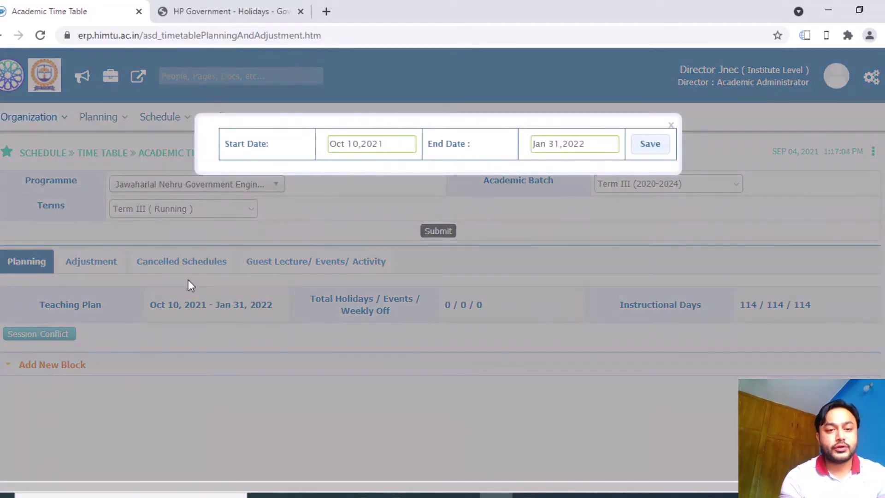
click(650, 144)
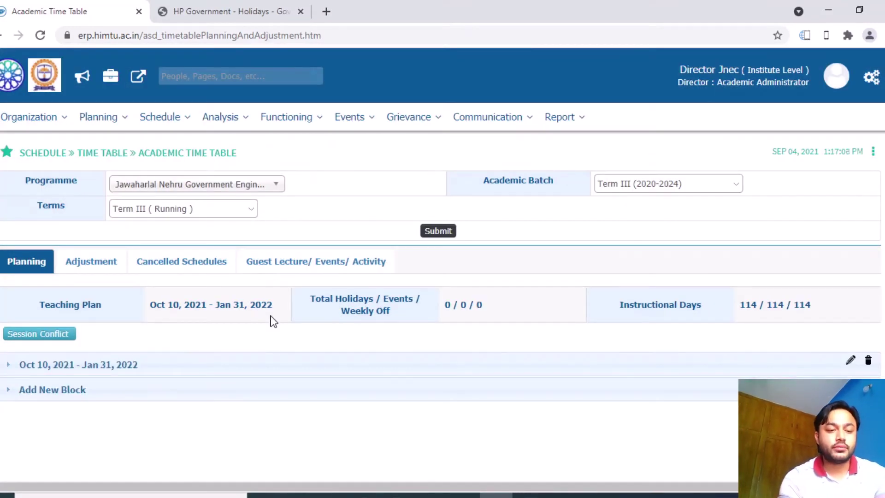
click(162, 365)
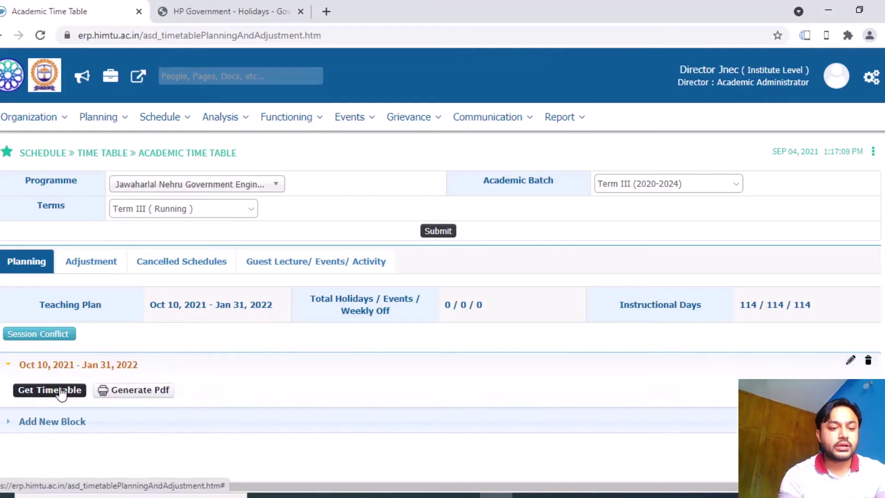
click(33, 393)
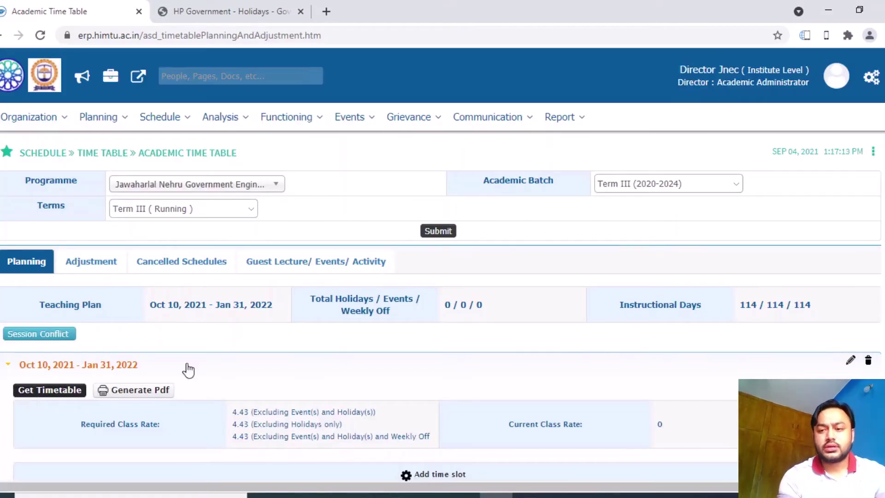
Add a non-break time slot from 09:00 AM to 10:00 AM to the block's timetable
scroll(555, 280, down, 5)
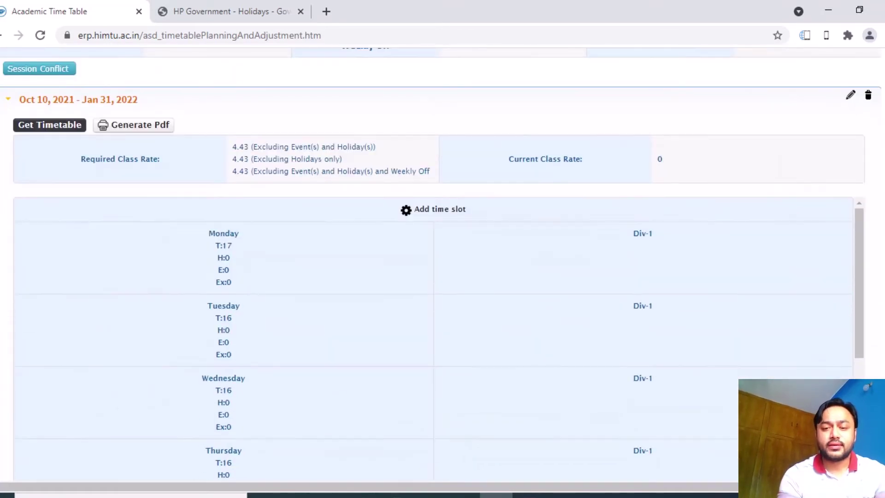
click(425, 212)
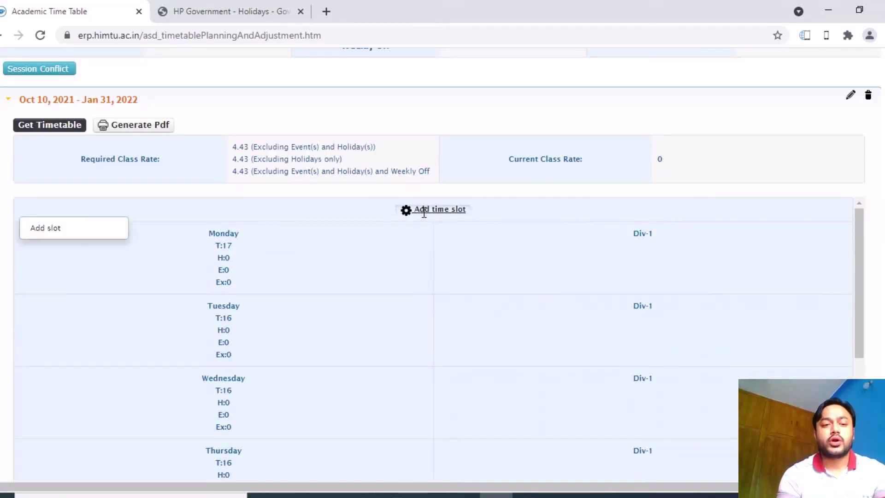
click(111, 234)
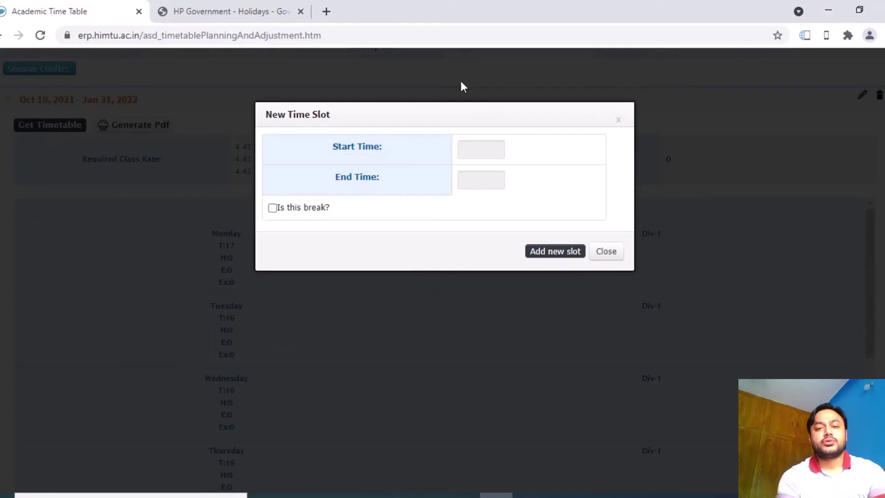
click(479, 150)
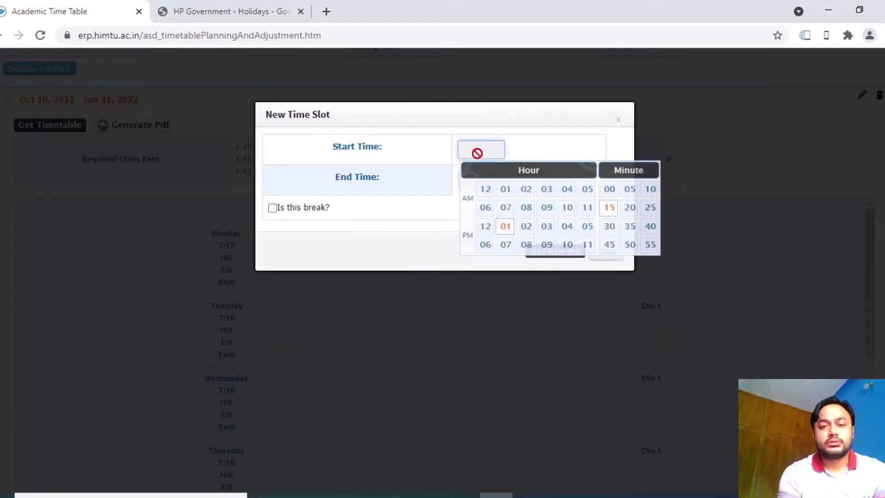
click(548, 208)
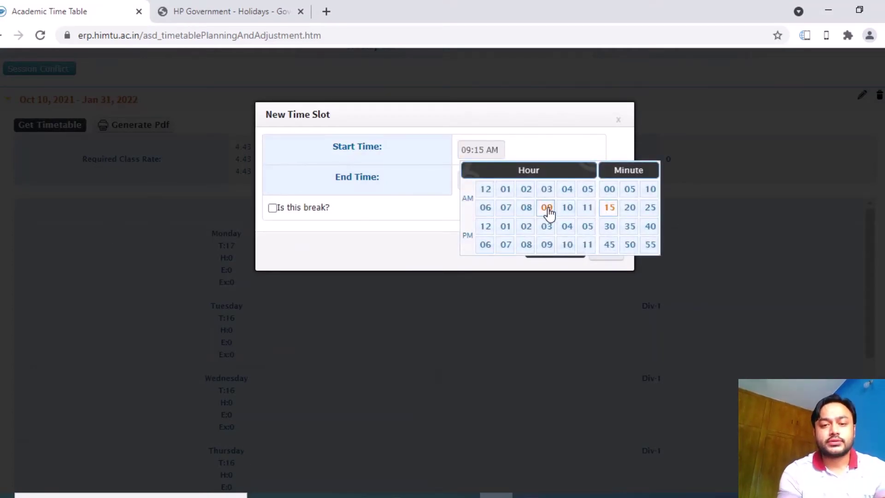
click(608, 192)
click(465, 179)
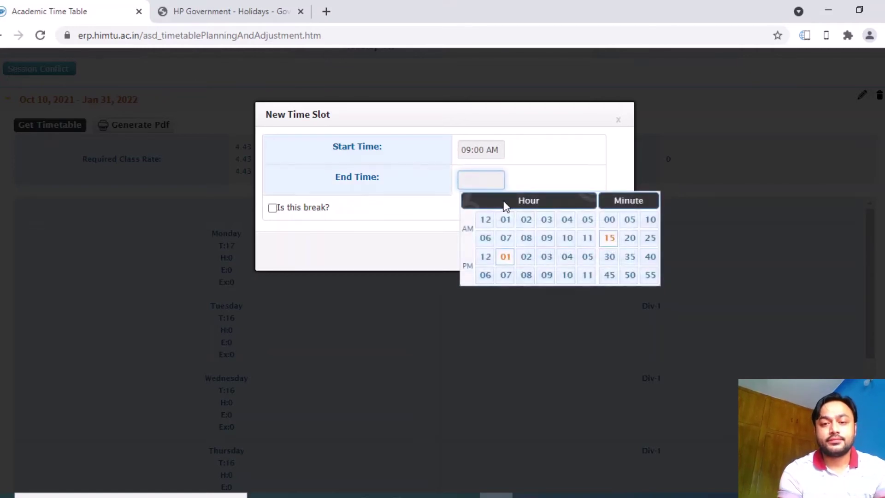
click(566, 240)
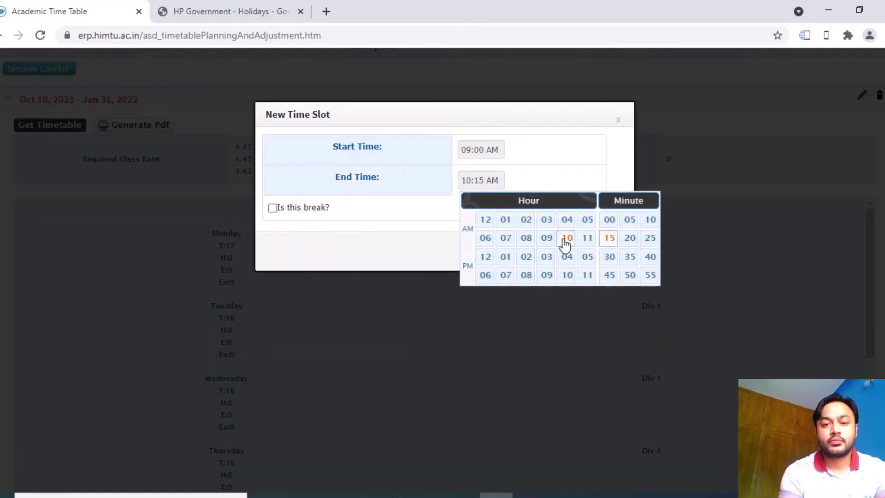
click(611, 225)
click(552, 253)
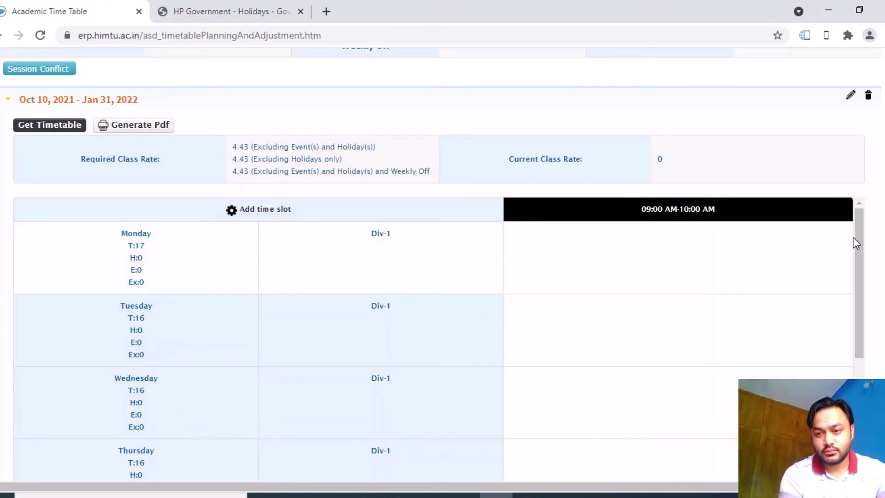
Open and close the timetable block's date settings, and cancel deleting the block
drag(858, 239, 848, 255)
drag(855, 347, 859, 217)
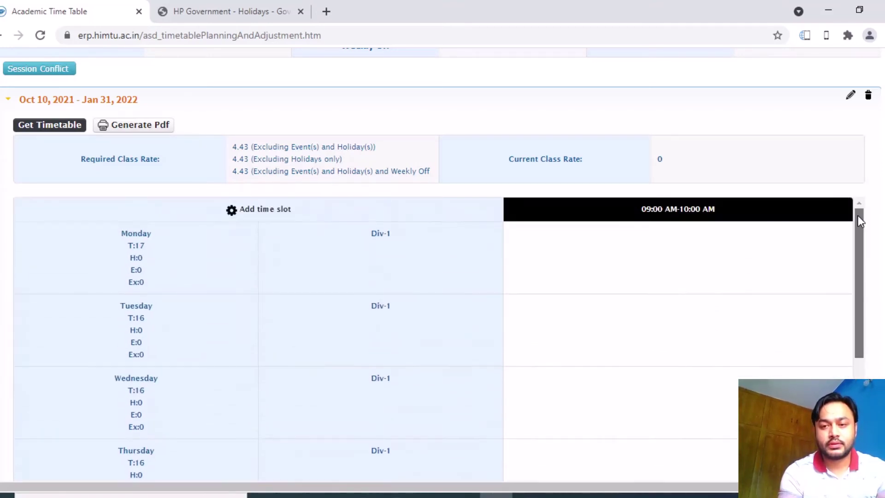
scroll(878, 227, up, 5)
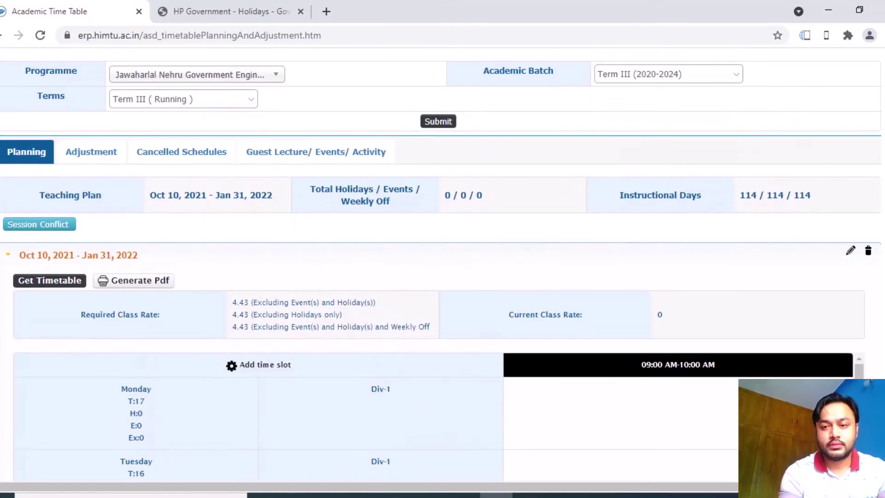
click(851, 251)
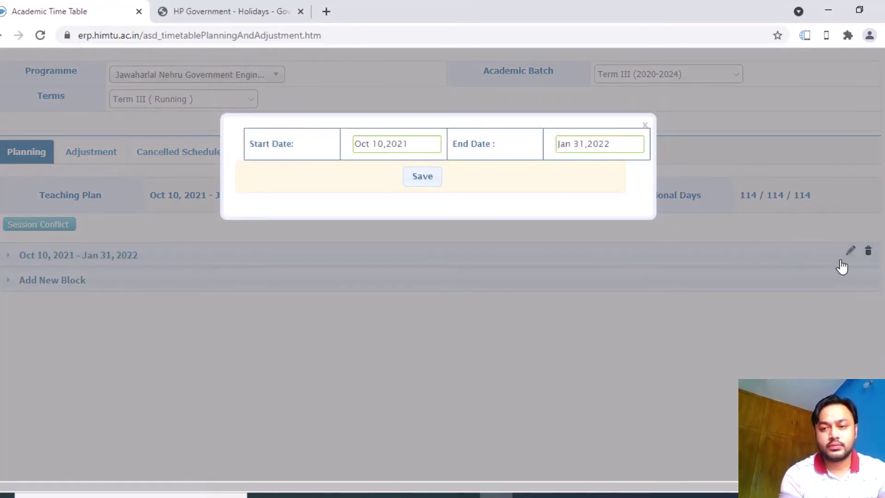
click(442, 184)
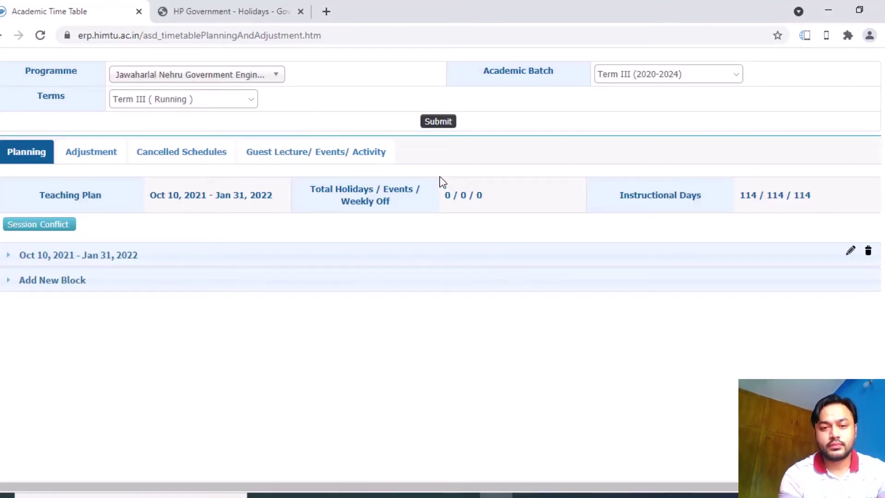
click(869, 251)
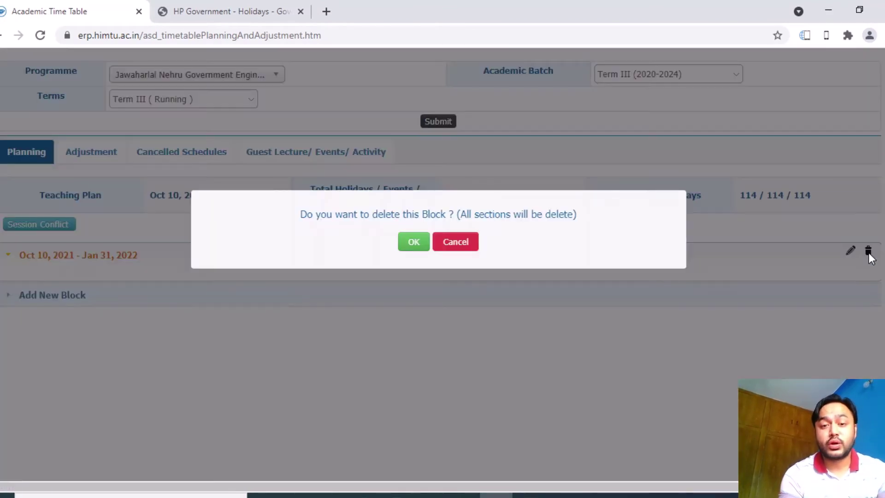
click(459, 249)
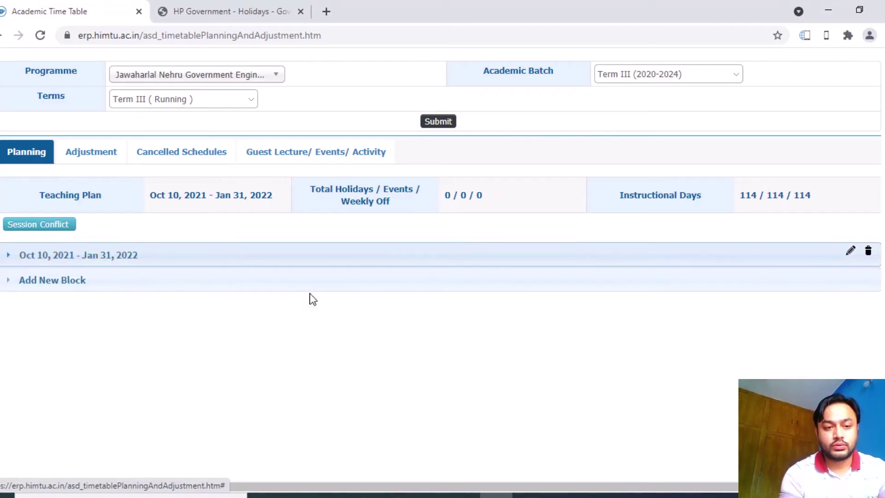
Reload the block's timetable and add a non-break time slot from 09:00 AM to 11:00 AM
click(51, 282)
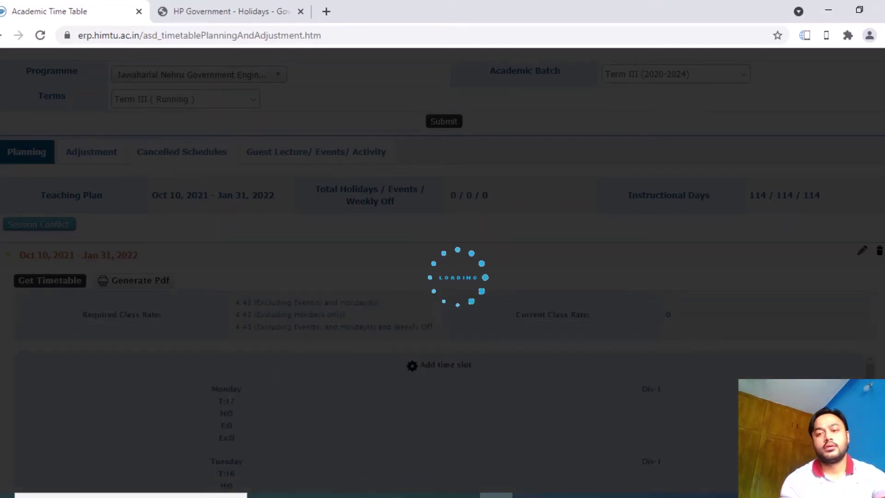
scroll(443, 267, down, 4)
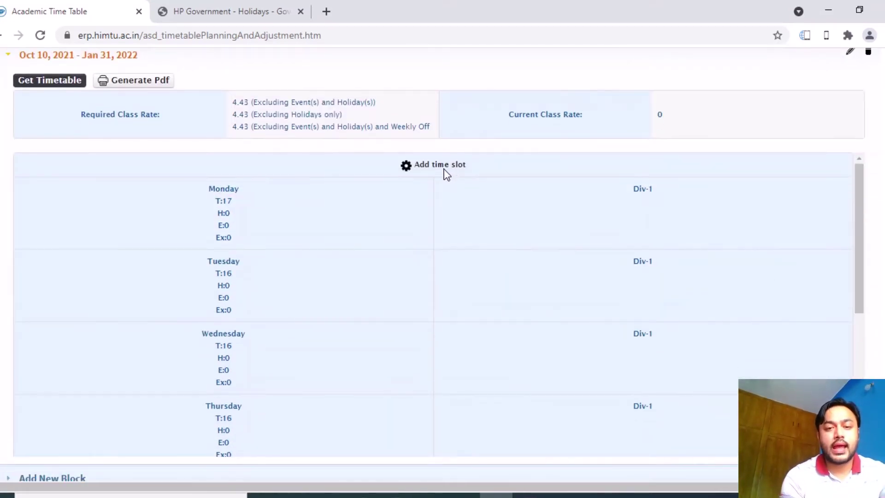
click(433, 164)
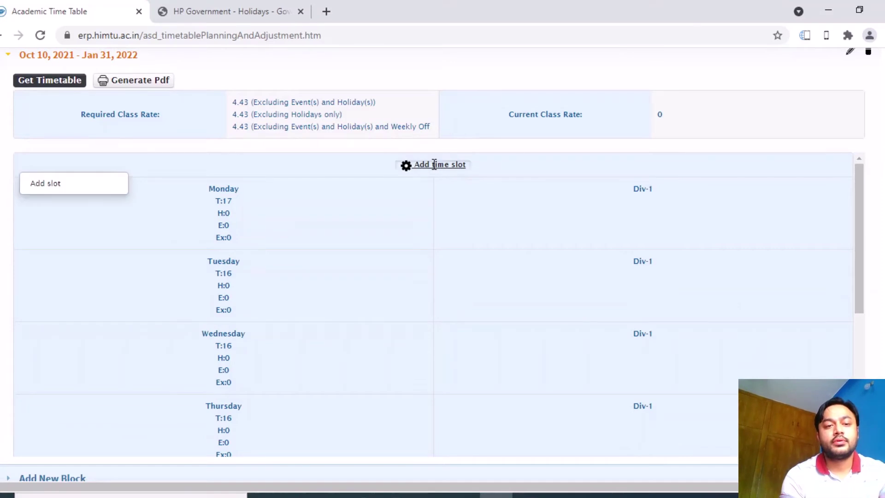
click(87, 187)
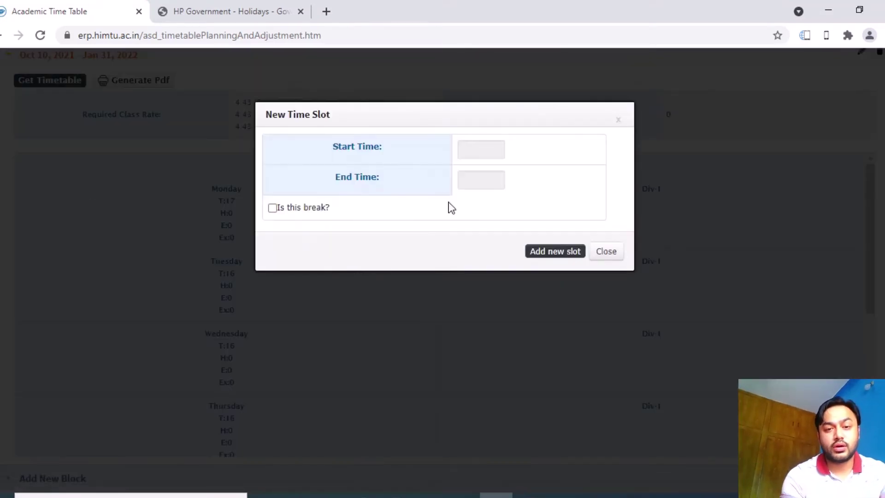
click(483, 145)
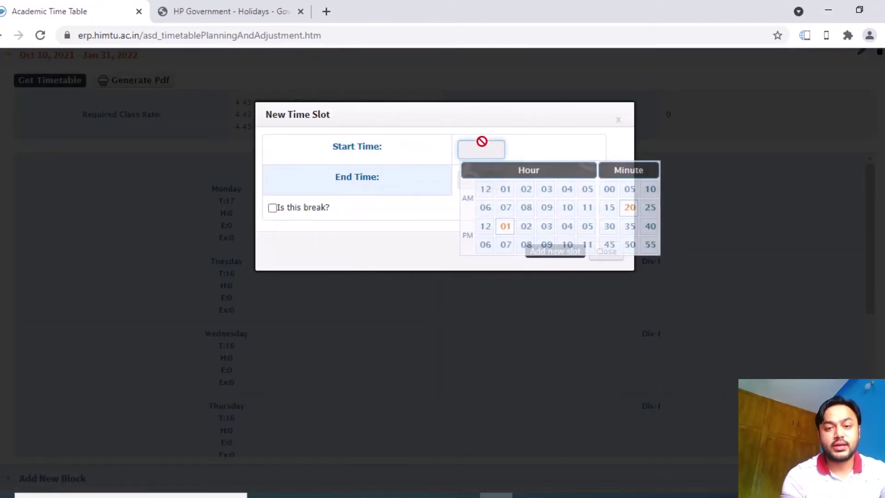
click(547, 209)
click(609, 189)
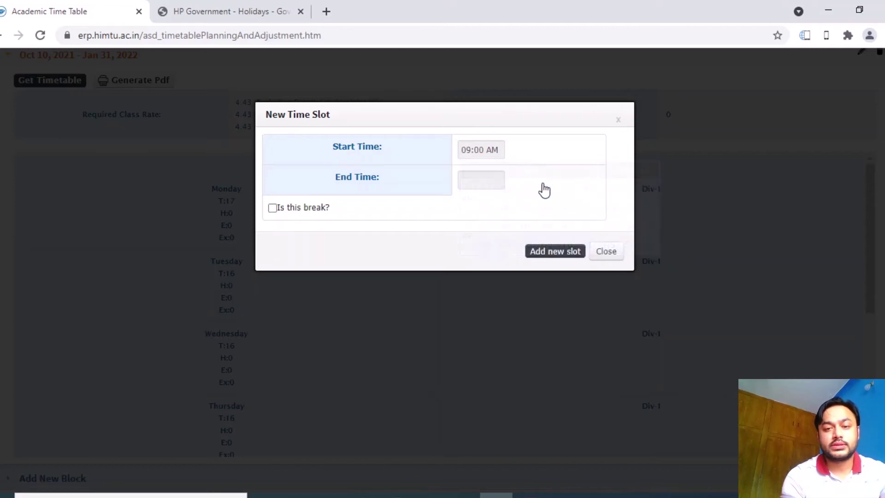
click(476, 180)
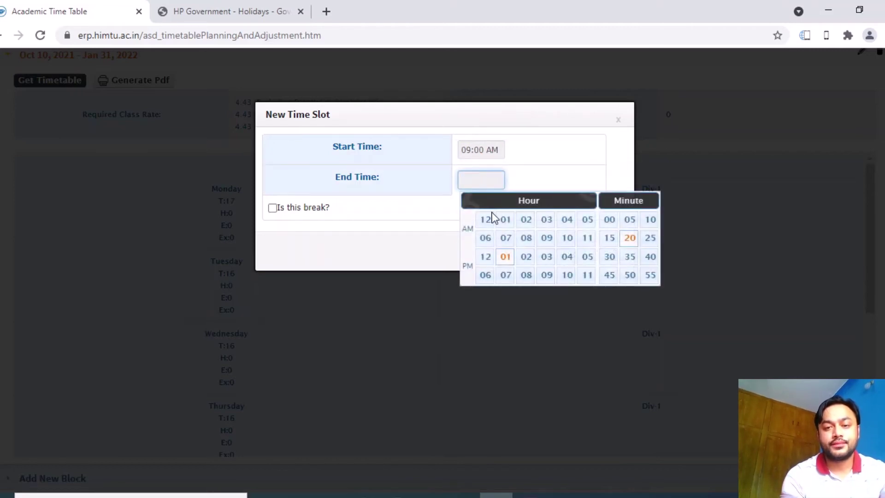
click(587, 238)
click(609, 220)
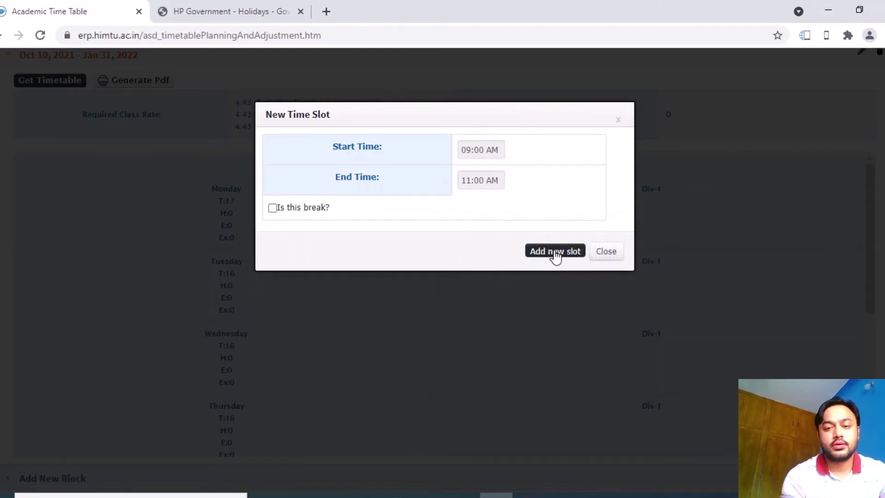
click(556, 251)
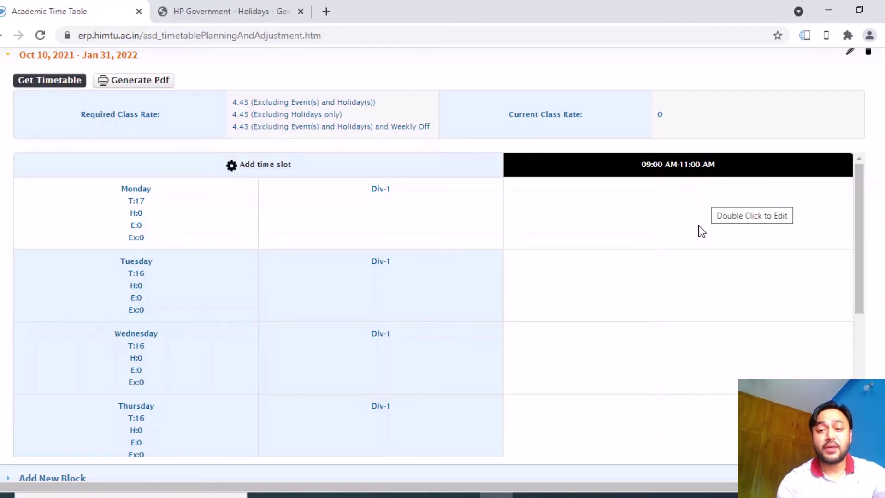
Schedule (ME-307) Computer Aided Design CAD Lab as a Practical for elective section G1 on Monday, 09:00 AM-11:00 AM, and save
double_click(660, 227)
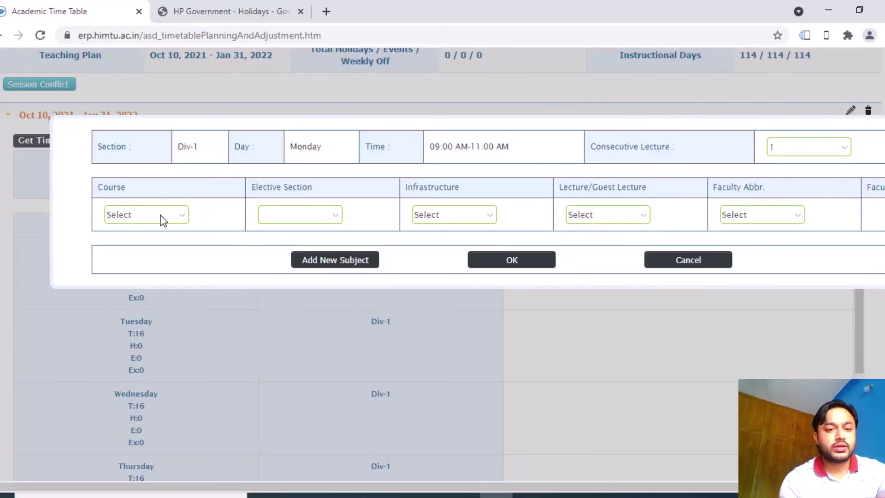
click(146, 215)
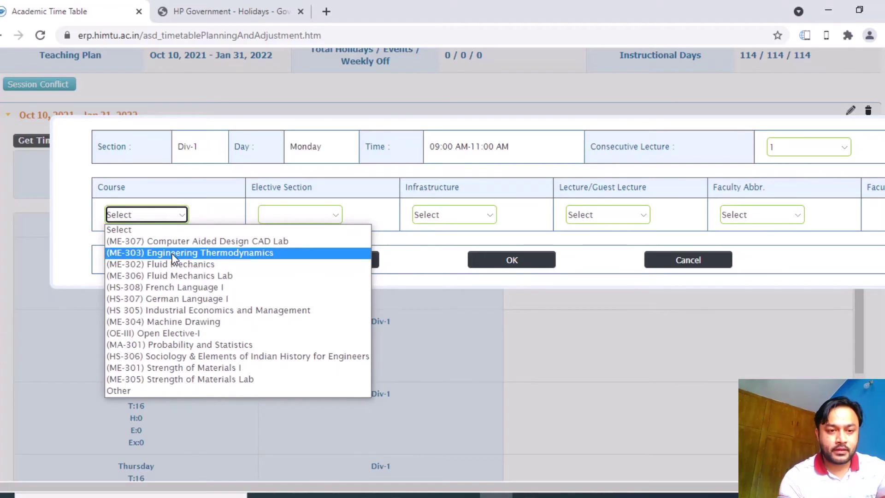
click(194, 241)
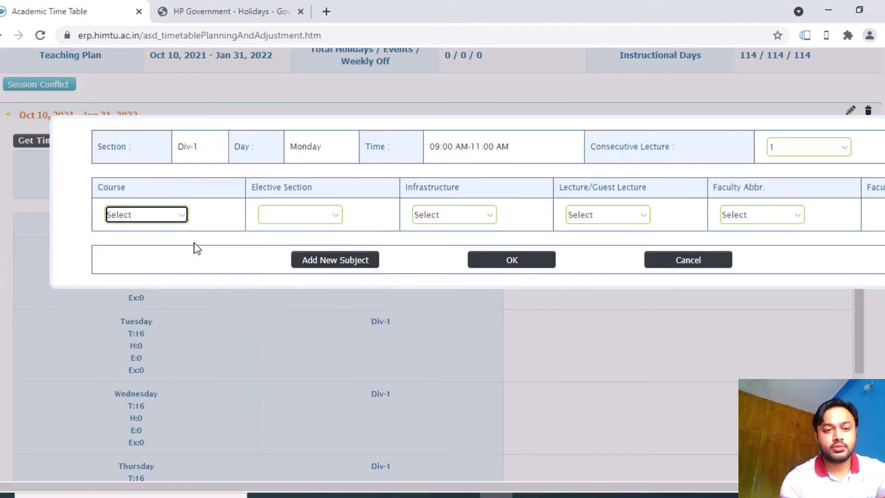
click(306, 216)
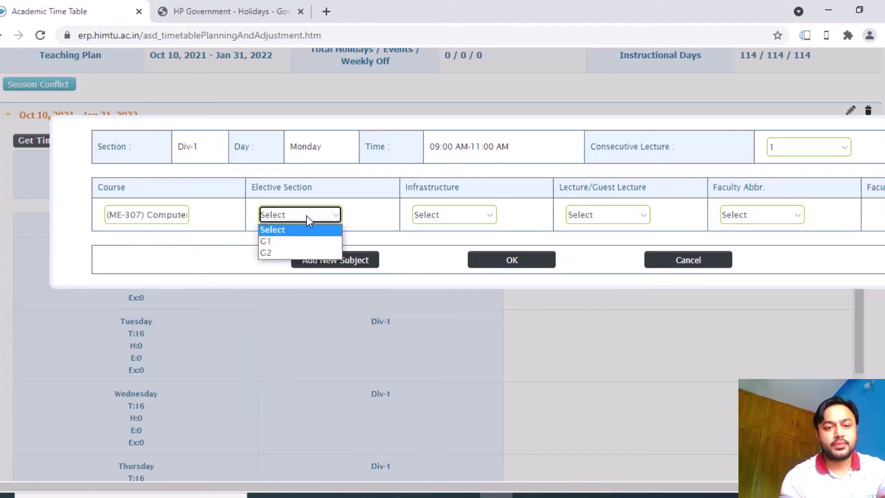
click(284, 241)
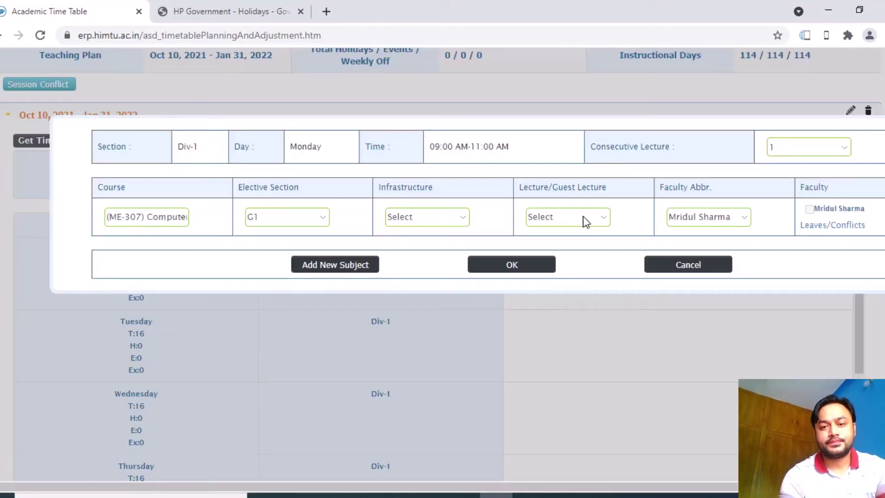
click(585, 218)
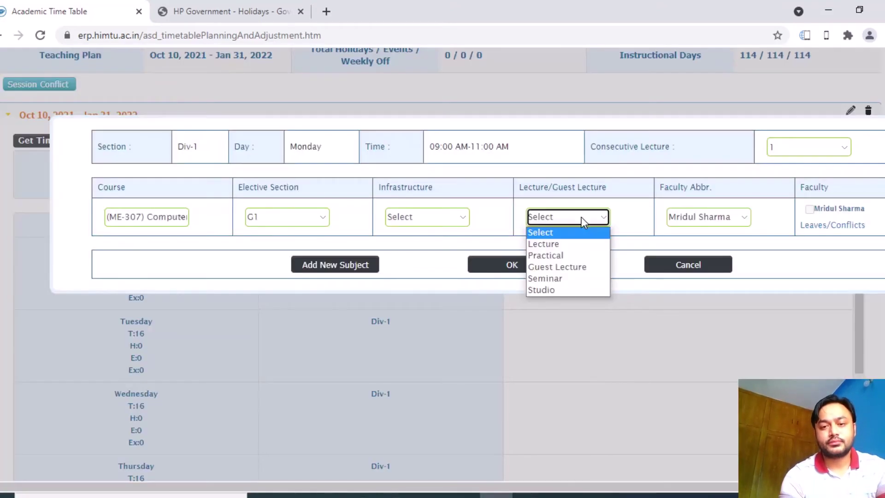
click(577, 255)
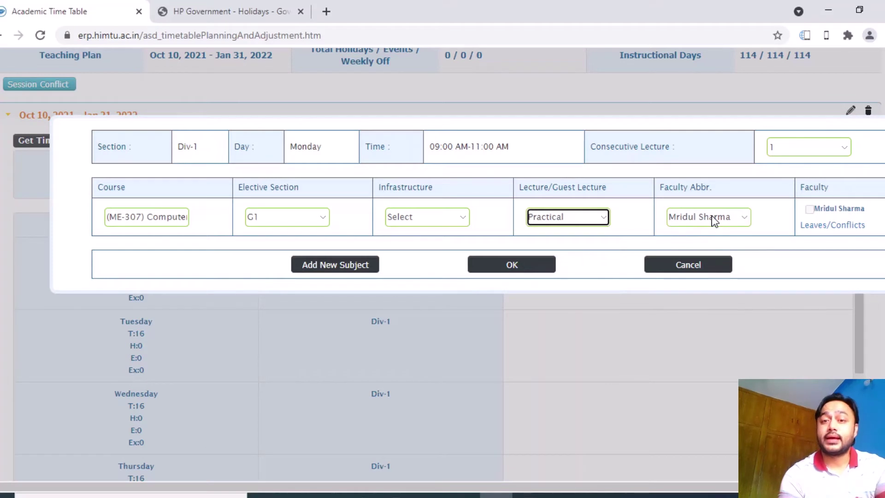
click(512, 266)
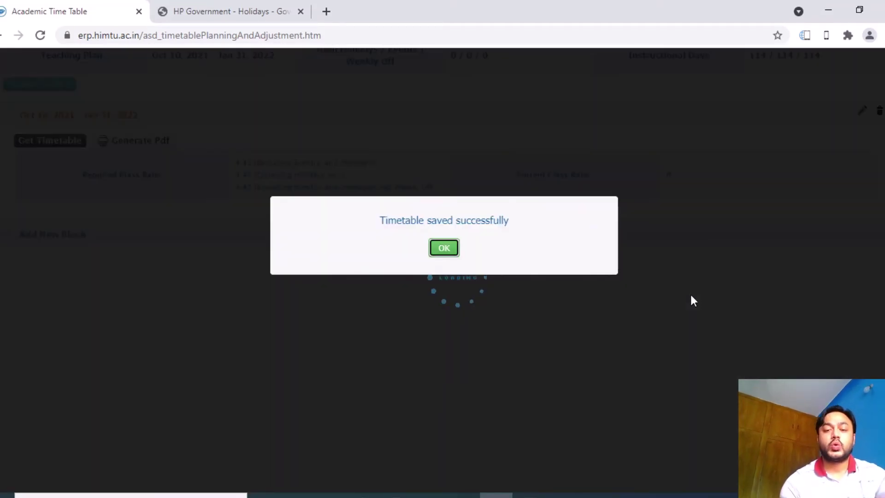
click(442, 248)
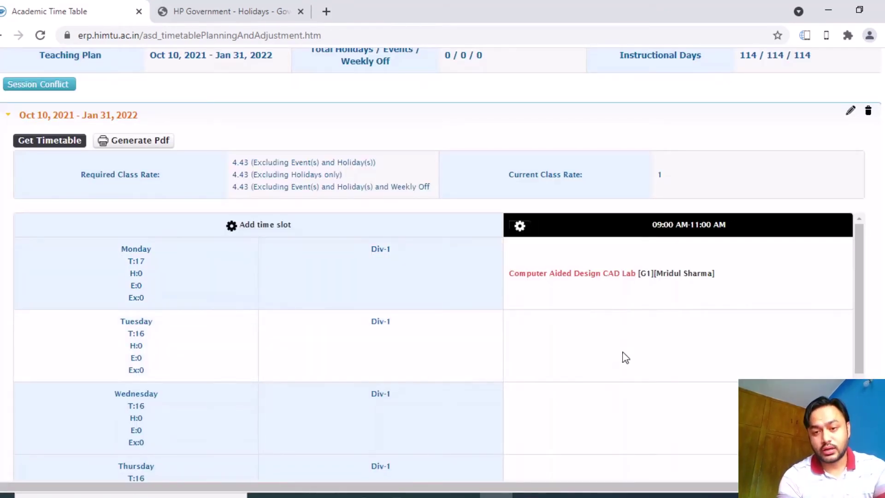
Schedule (ME-307) Computer Aided Design CAD Lab as a Practical for elective section G2 on Tuesday, 09:00 AM-11:00 AM, and save
click(638, 353)
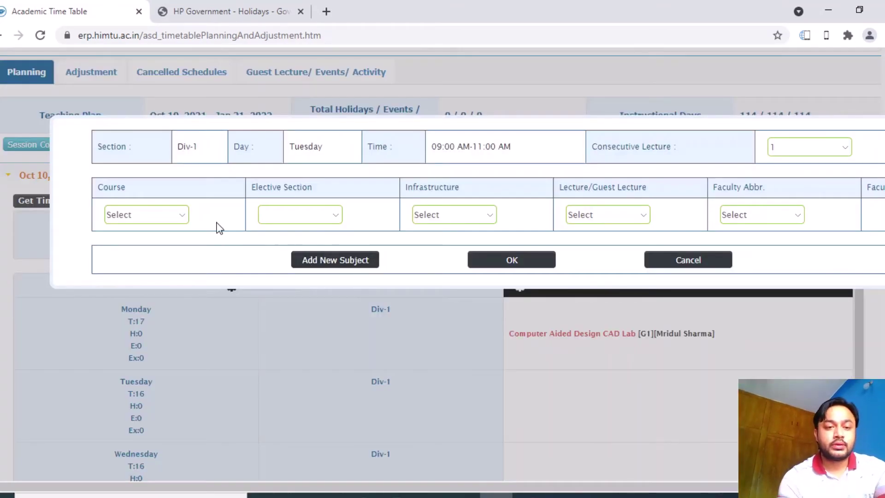
click(164, 219)
click(170, 242)
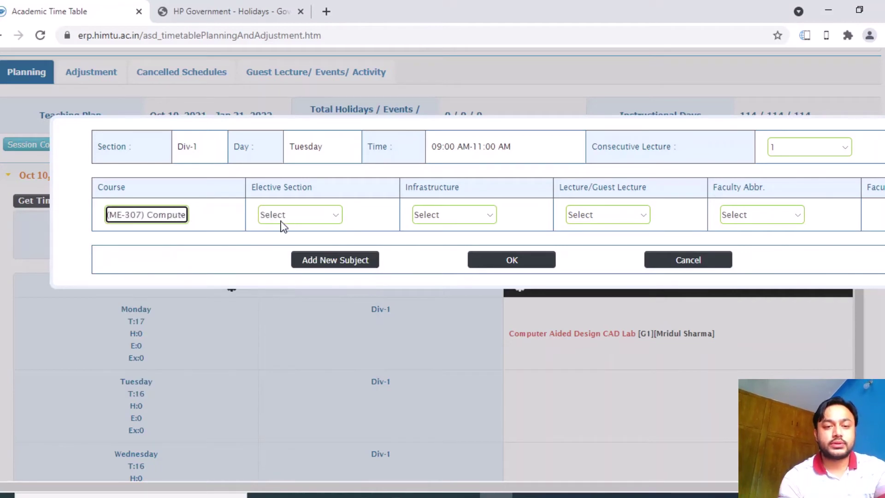
click(288, 217)
click(289, 241)
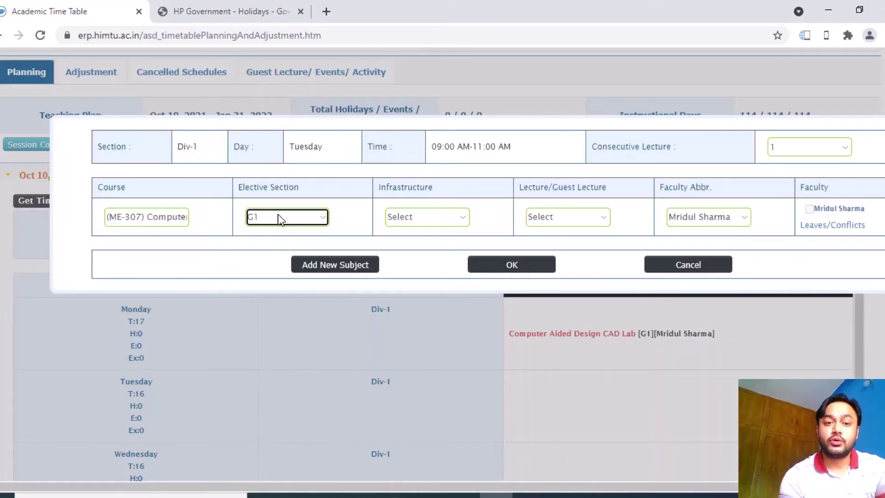
click(279, 218)
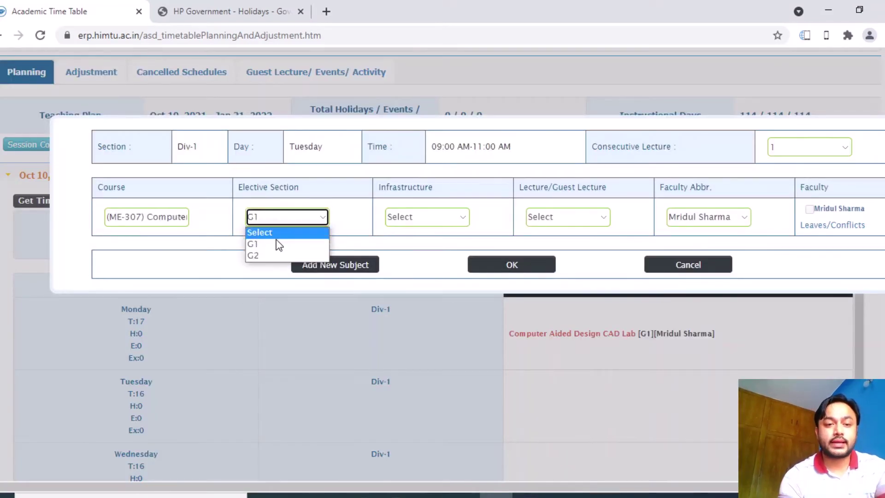
click(276, 253)
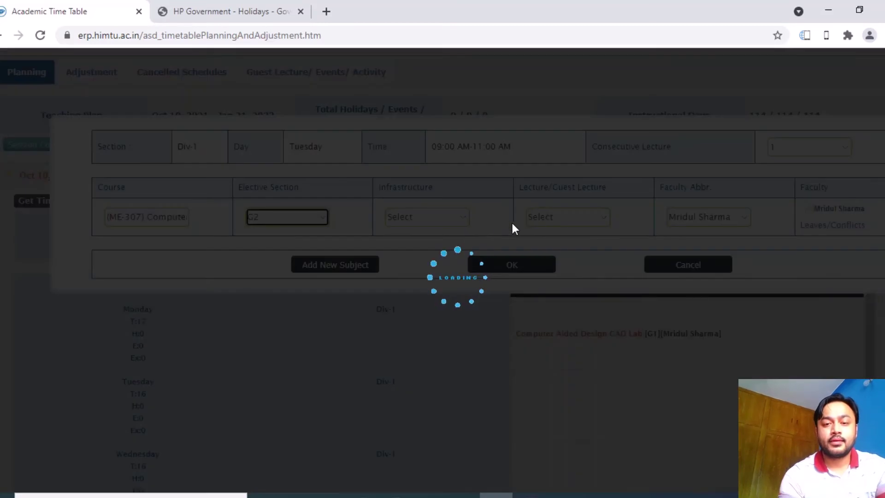
click(544, 221)
click(553, 253)
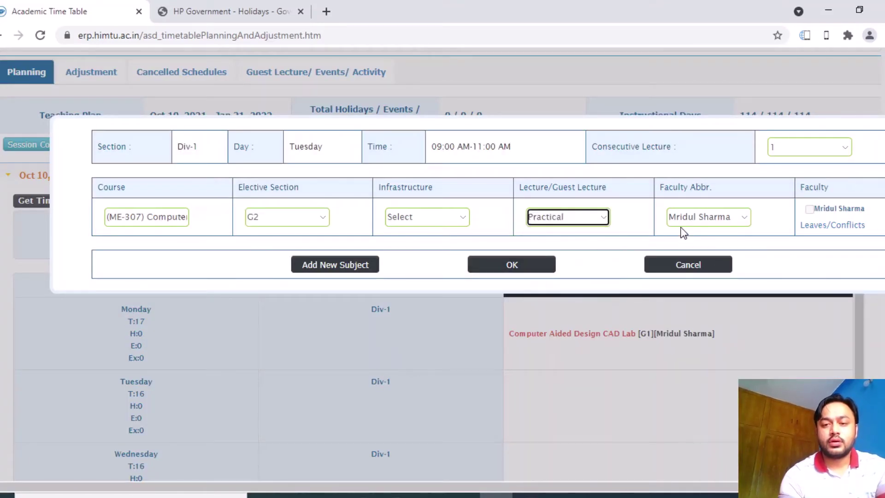
click(524, 264)
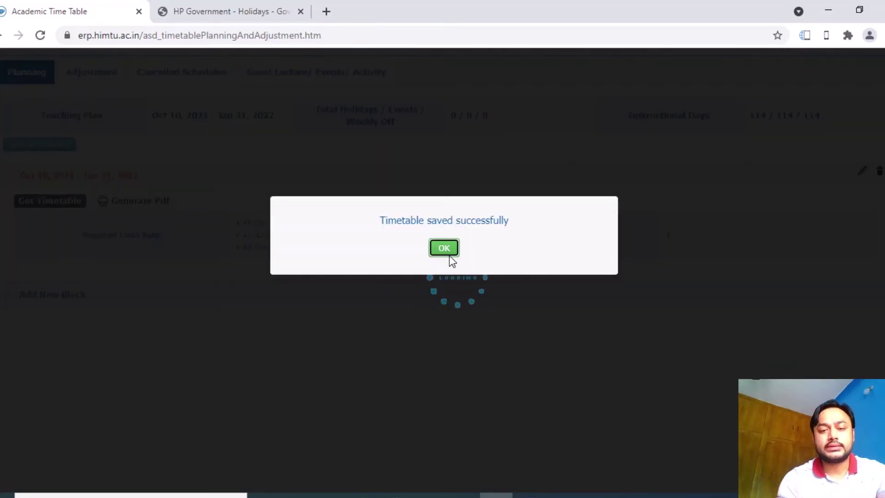
click(445, 249)
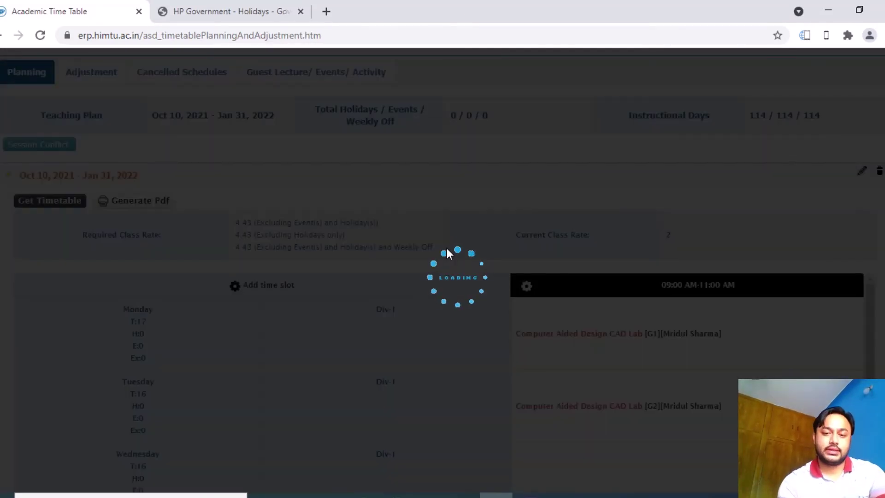
Review the weekly timetable and add a non-break time slot from 11:00 AM to 12:00 PM
scroll(598, 308, down, 3)
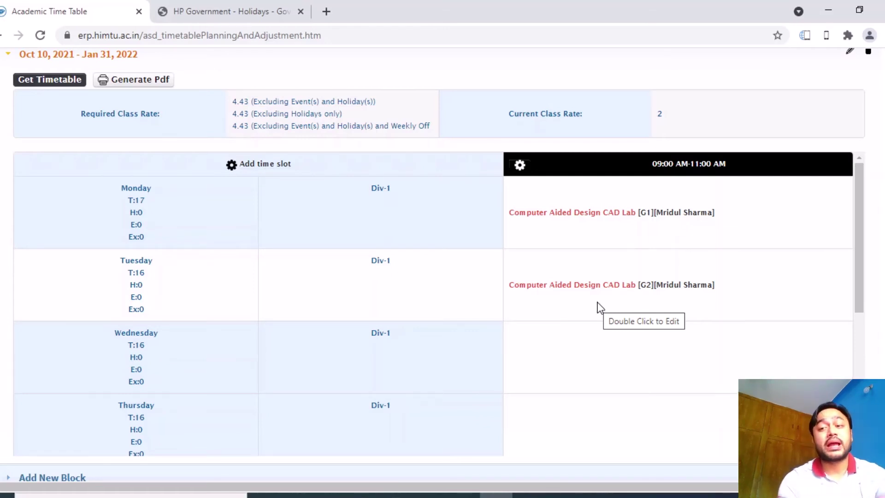
drag(857, 220, 854, 367)
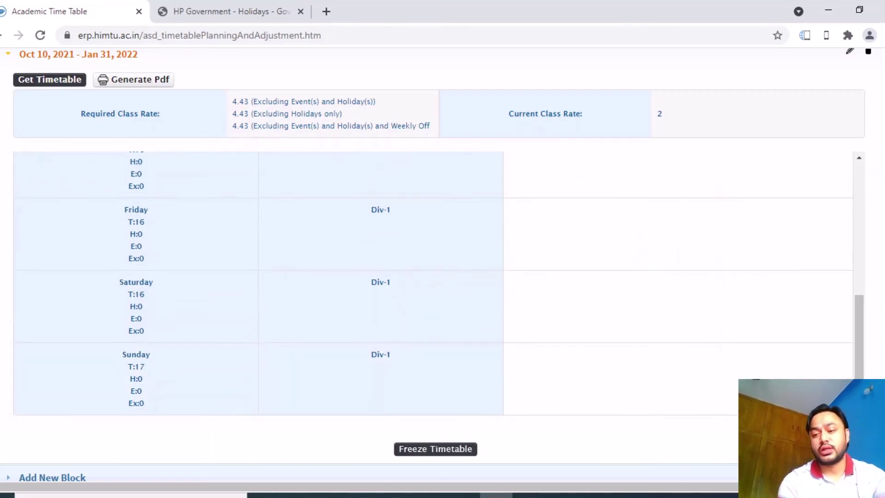
drag(863, 358, 859, 212)
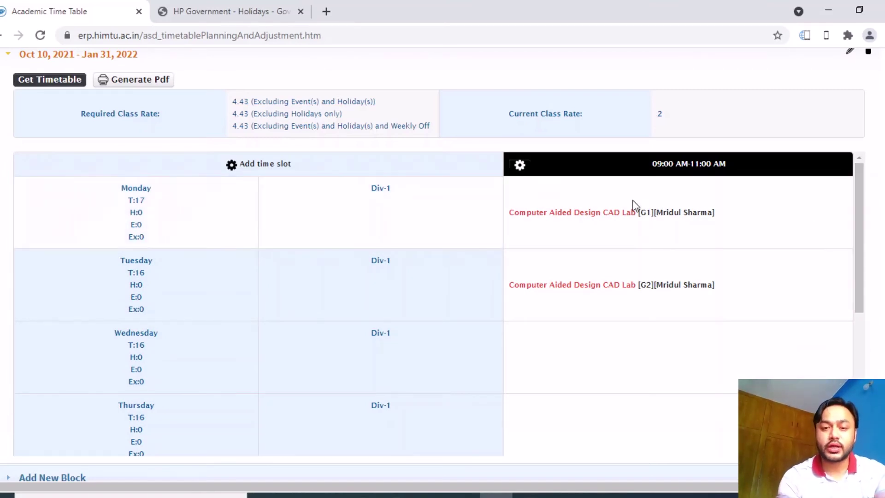
click(520, 167)
click(530, 183)
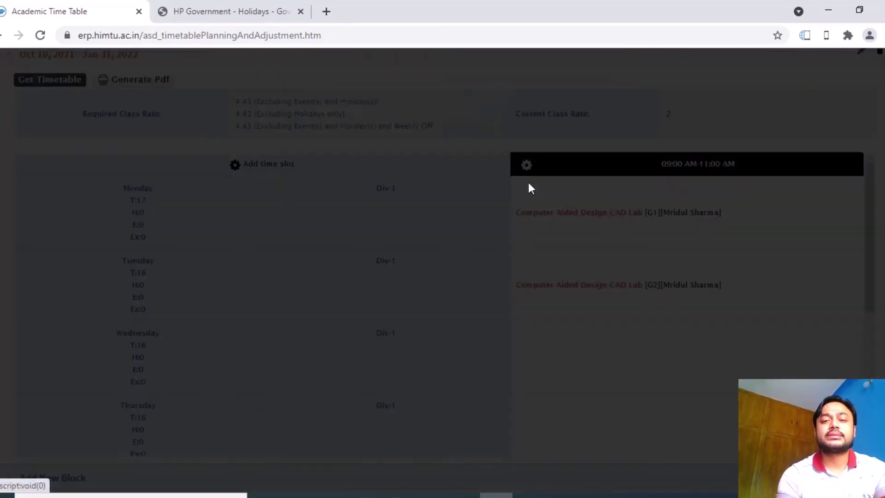
click(475, 149)
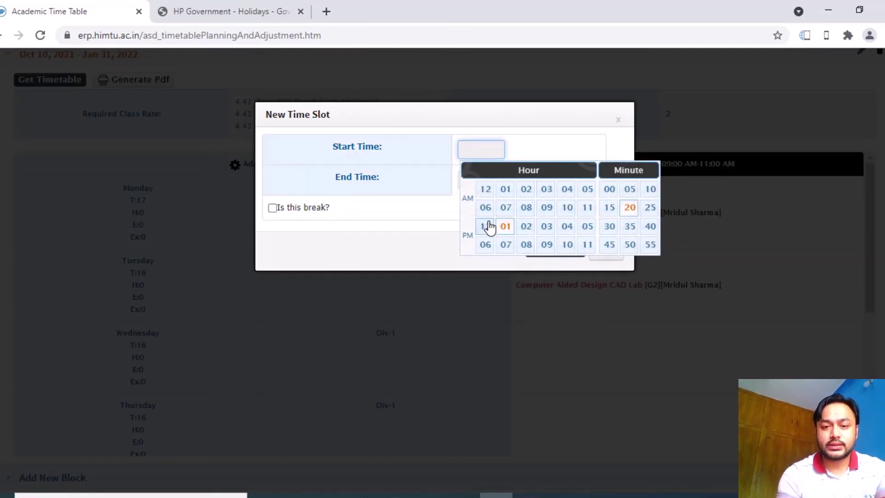
click(586, 208)
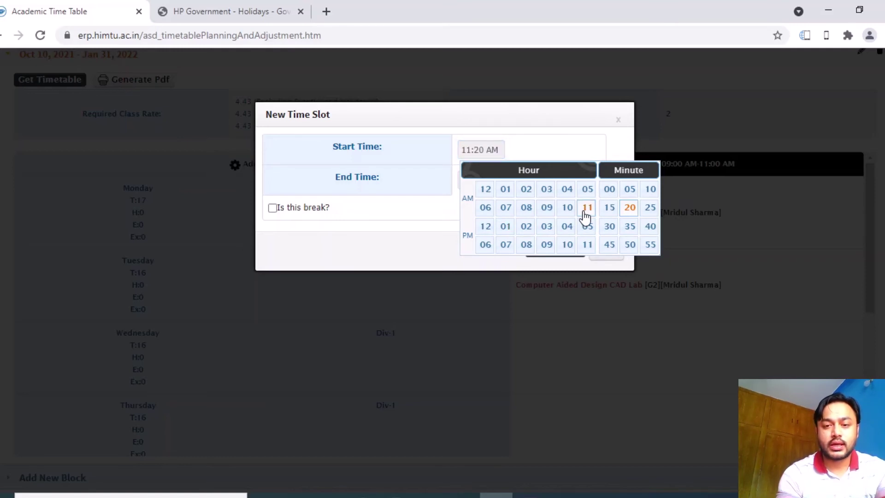
click(609, 190)
click(481, 182)
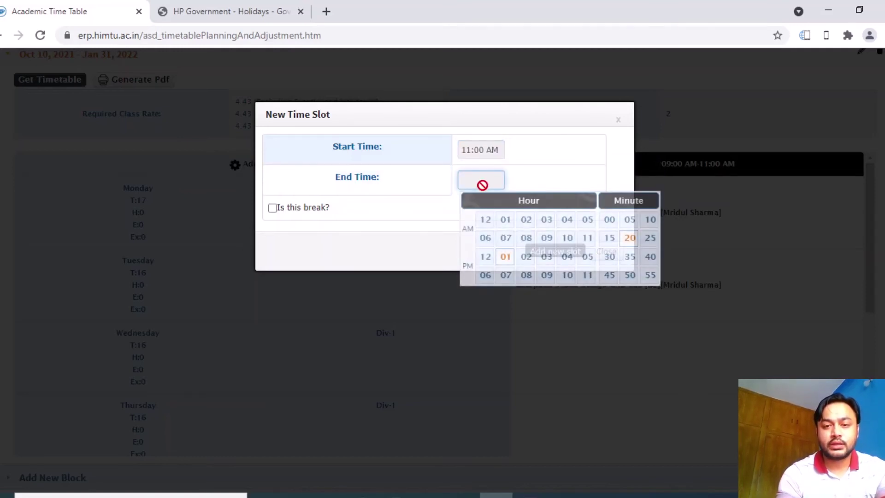
click(485, 258)
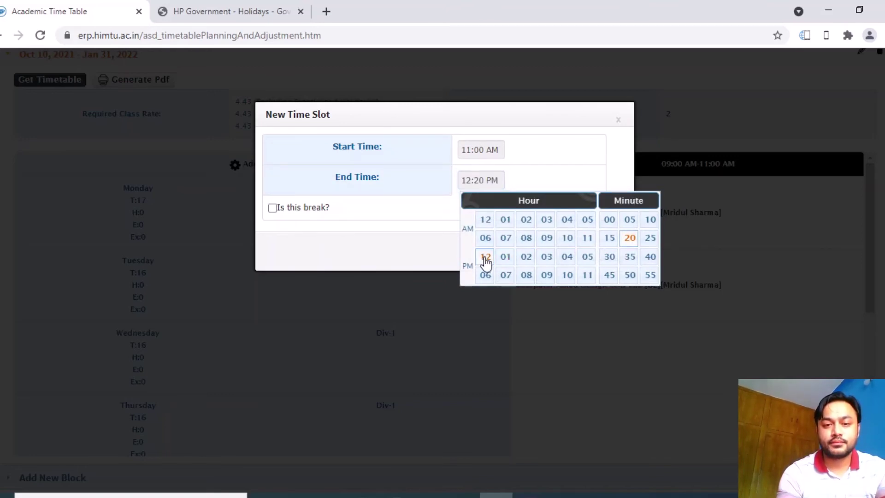
click(609, 222)
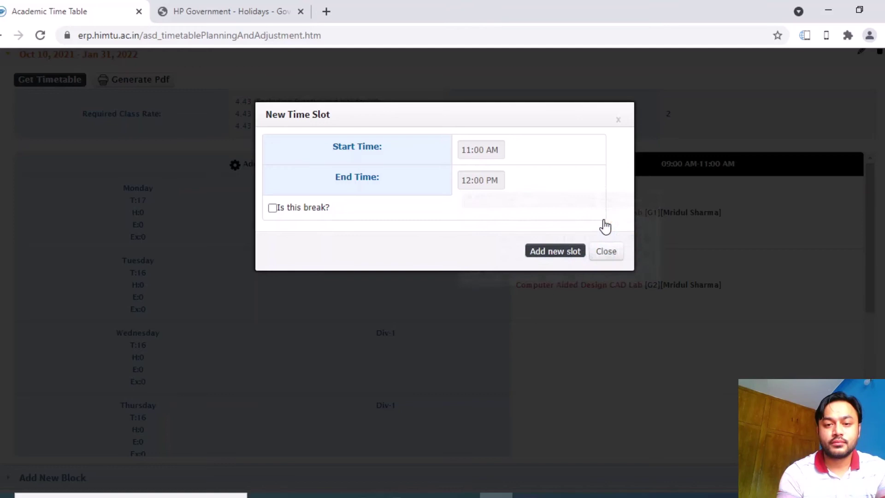
click(552, 251)
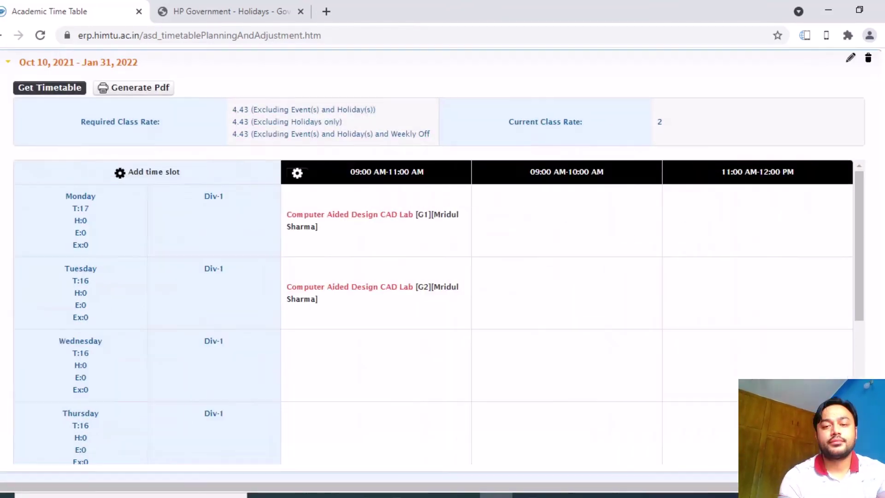
Open the Student Course Allocation page for scheduling
scroll(443, 277, down, 5)
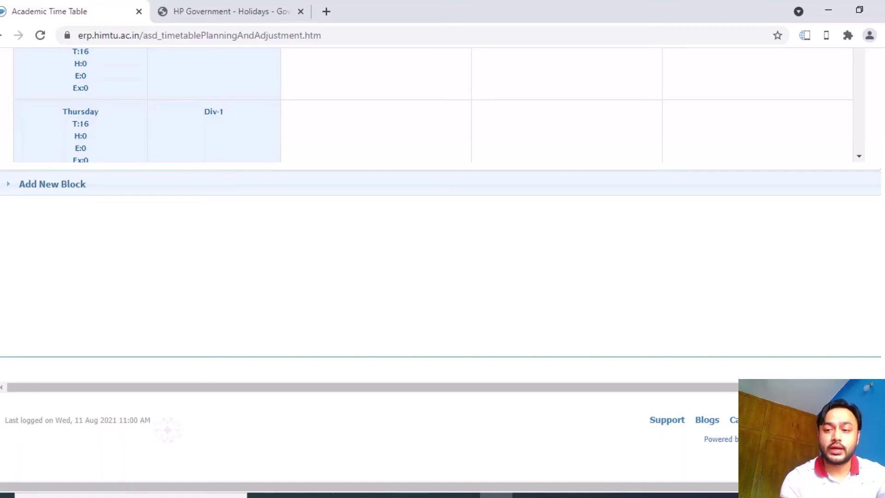
scroll(855, 56, up, 10)
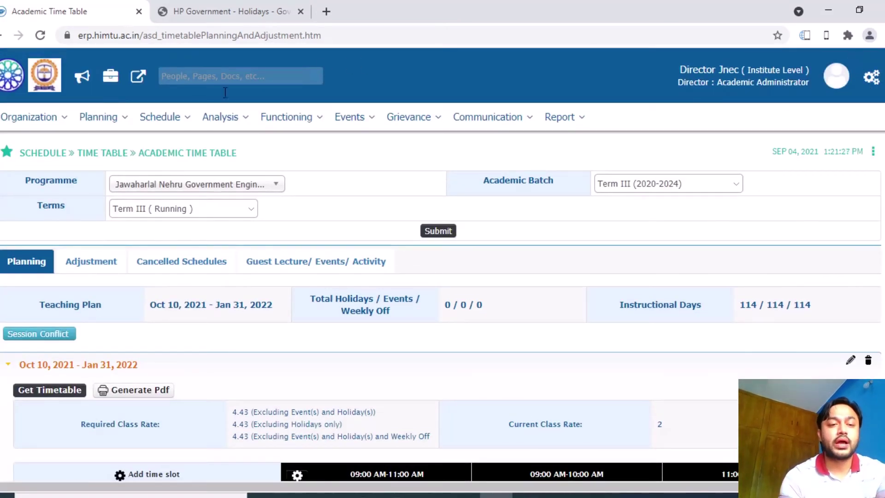
click(150, 116)
mouse_move(198, 159)
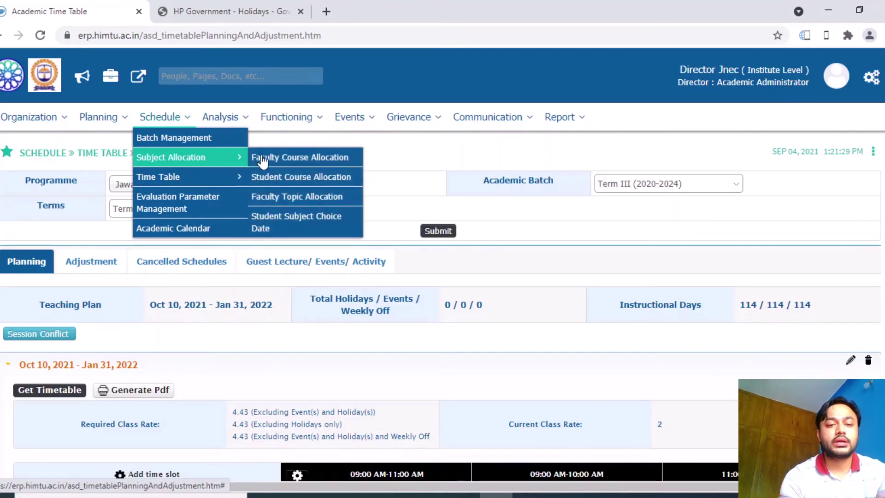
click(291, 179)
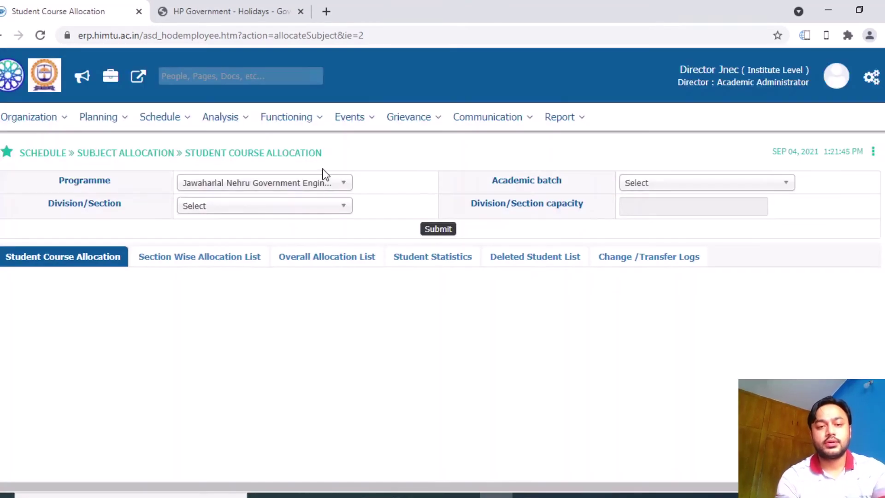
Load the course list for the B.Tech Mechanical Engineering programme, academic batch Term III (2020-2024), division Div-1
click(323, 183)
click(297, 318)
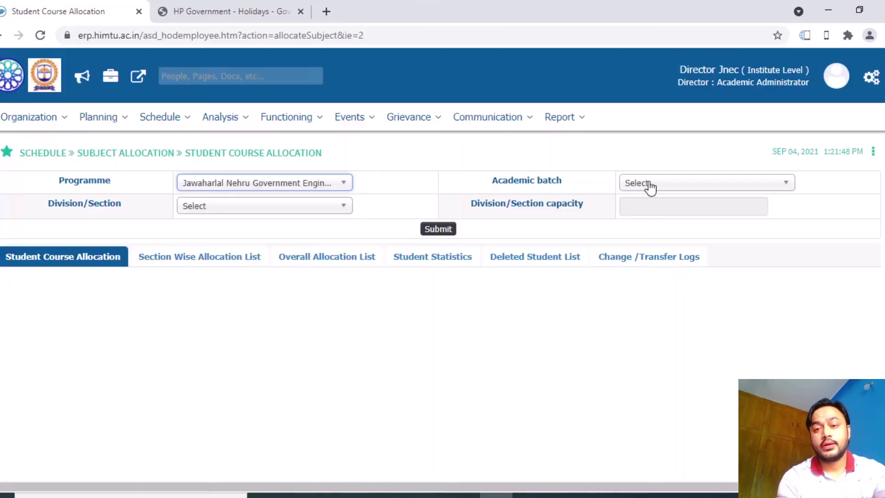
click(659, 185)
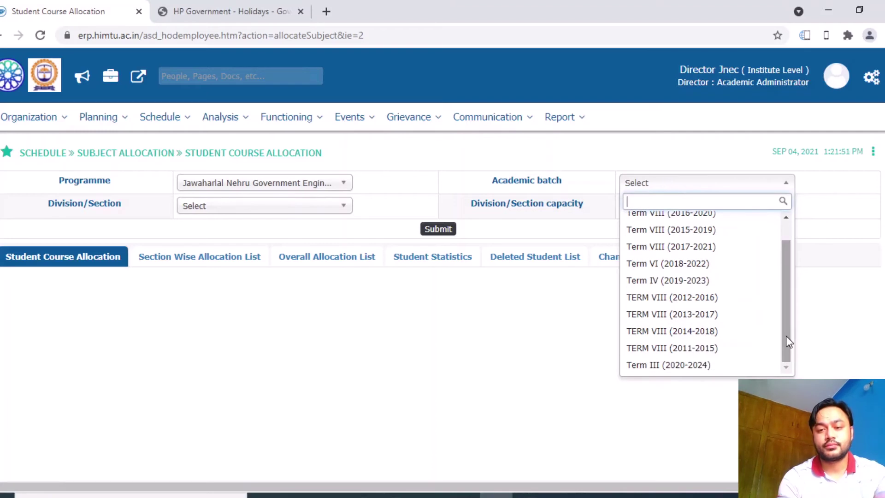
click(692, 366)
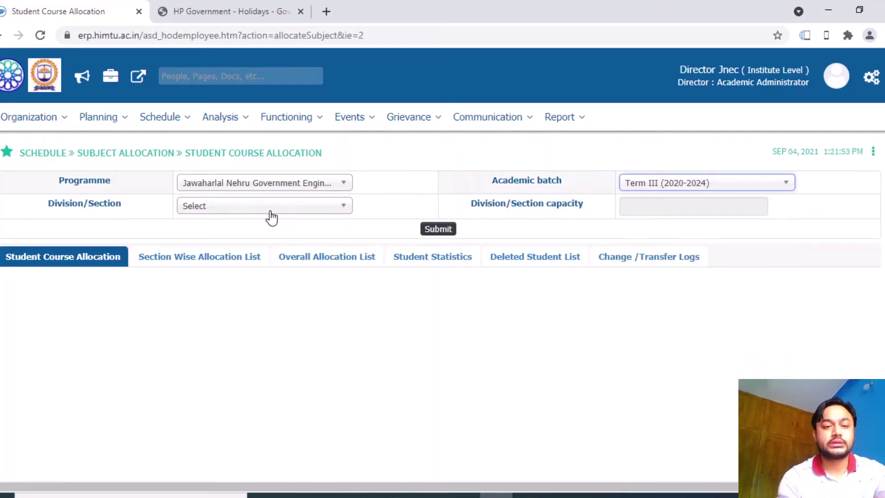
click(251, 207)
click(200, 269)
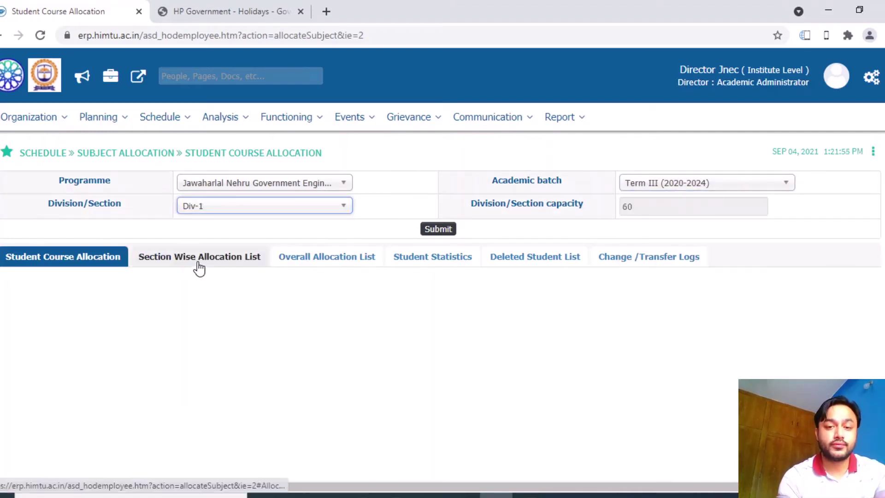
click(433, 231)
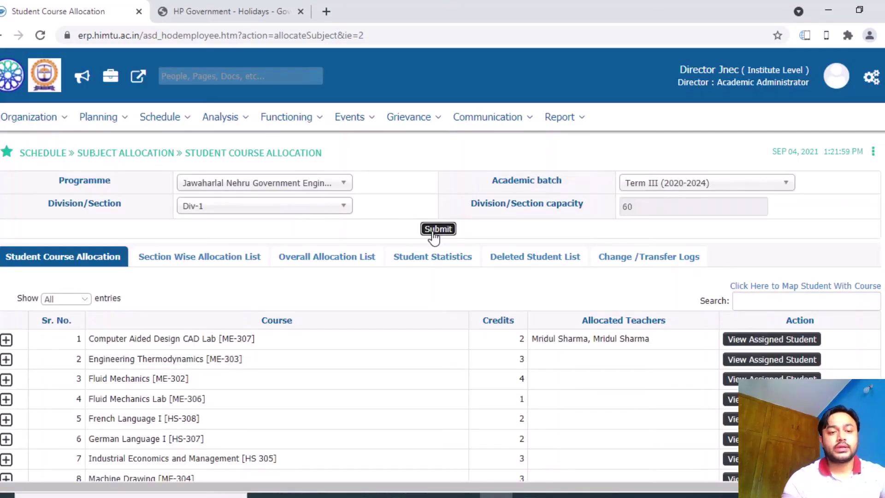
Expand Computer Aided Design CAD Lab [ME-307] to examine its G1 and G2 batches, and check its assigned students
click(7, 340)
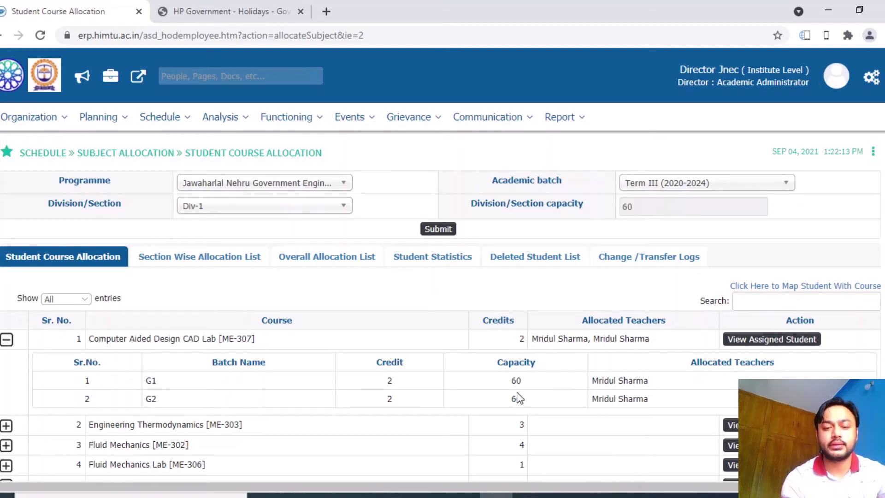
scroll(442, 267, down, 2)
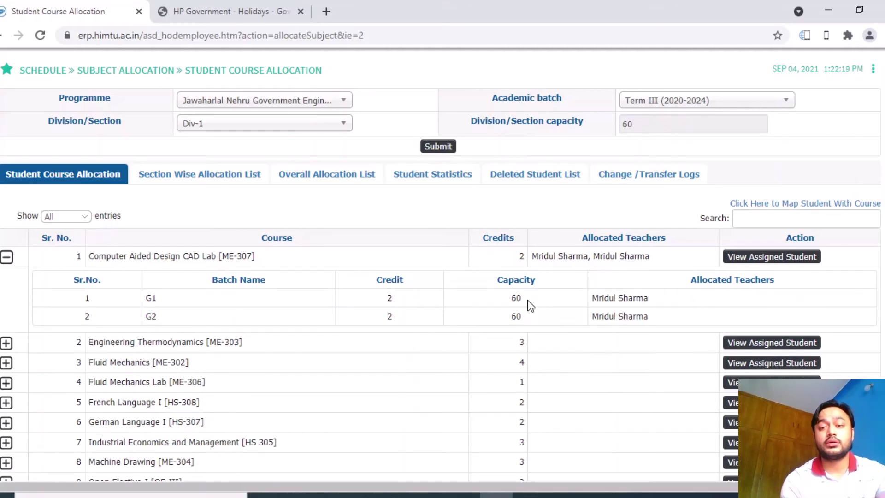
click(766, 257)
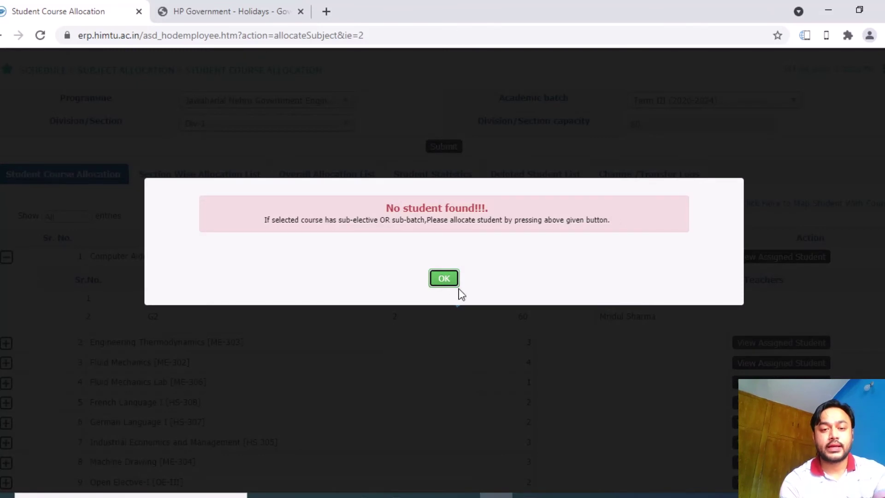
click(444, 277)
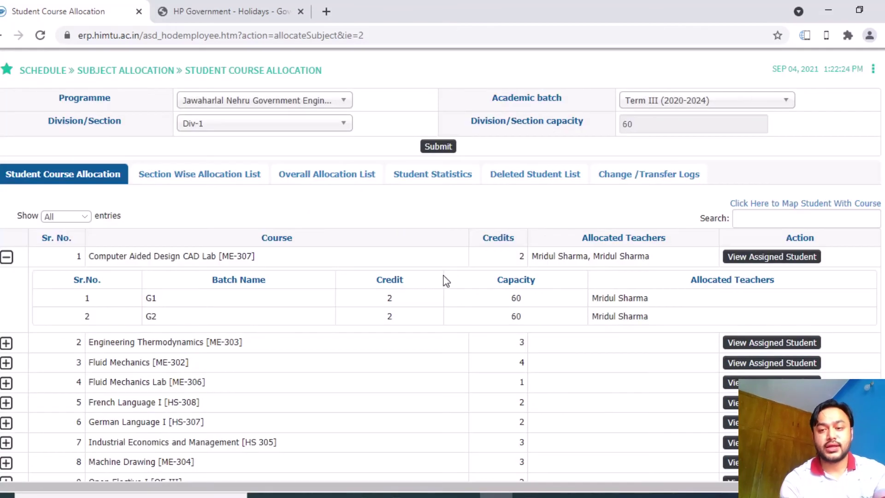
Map the students of Div-1 with the listed Term III courses and confirm the allocation
click(770, 204)
click(468, 291)
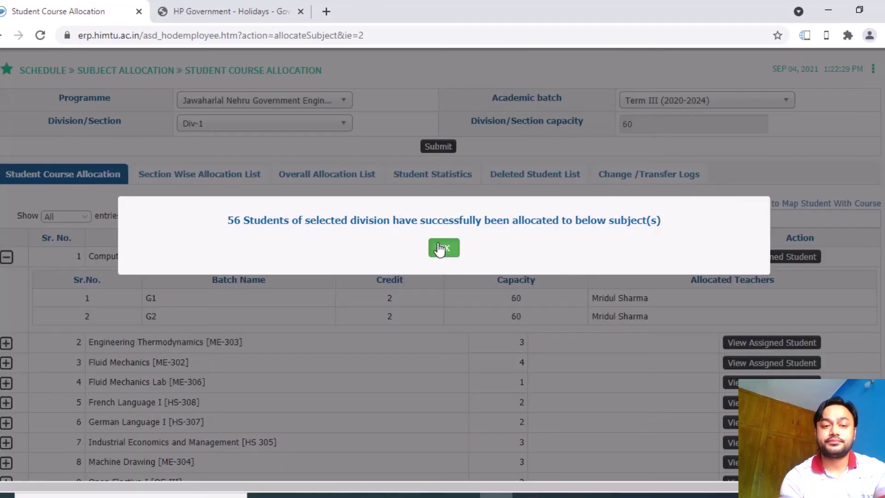
click(443, 249)
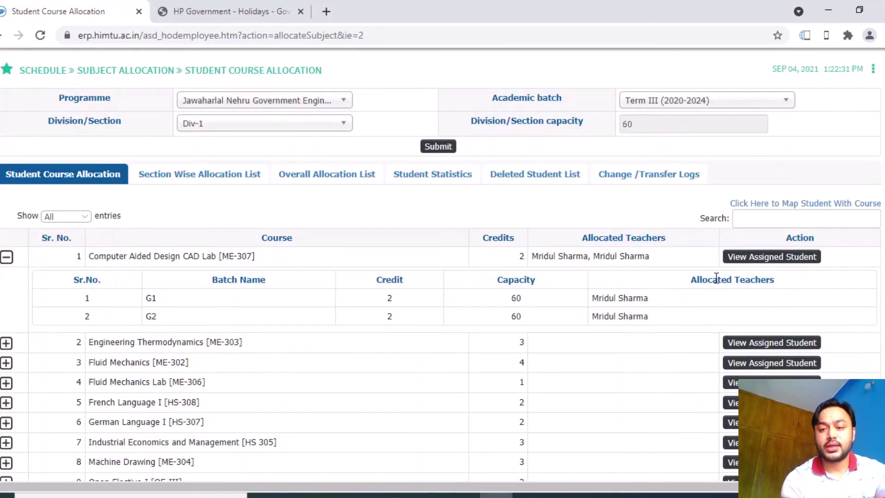
Open the assigned student list of Computer Aided Design CAD Lab [ME-307] and look through it
click(757, 262)
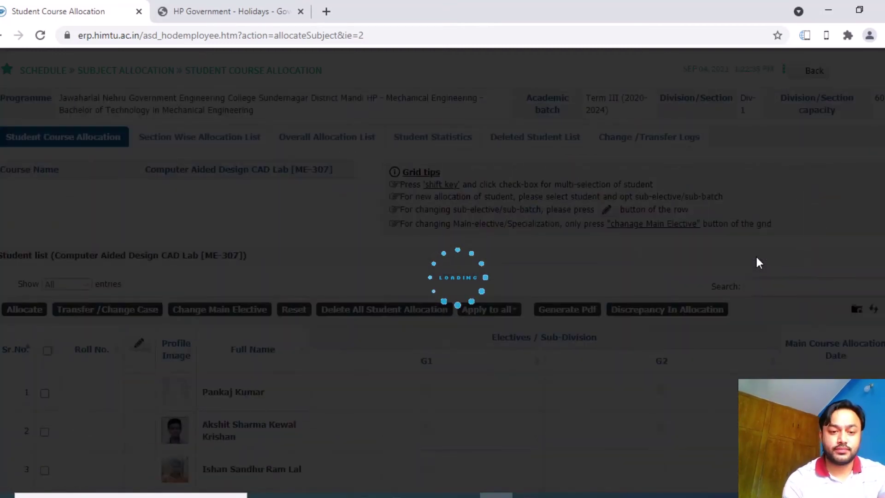
scroll(443, 264, down, 6)
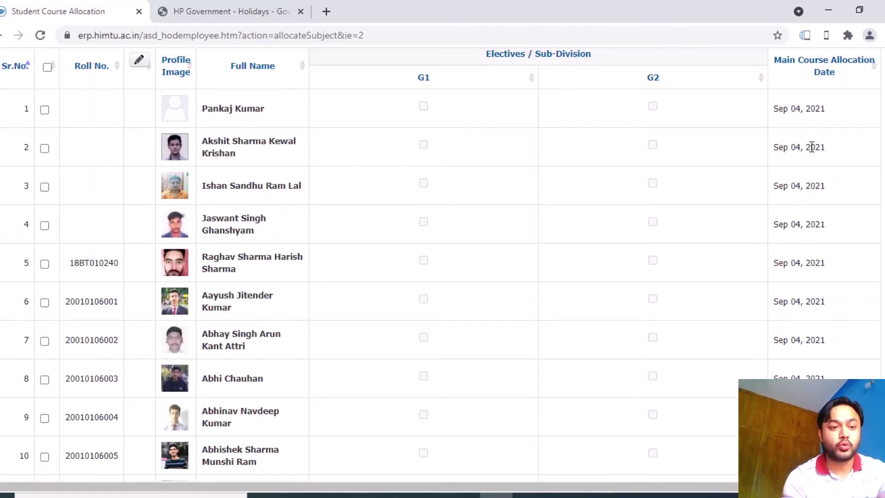
scroll(442, 264, down, 20)
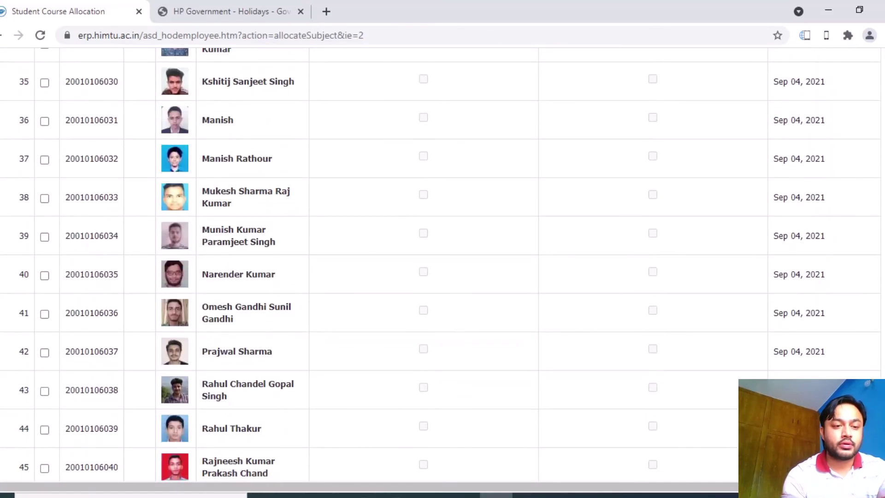
scroll(443, 264, up, 20)
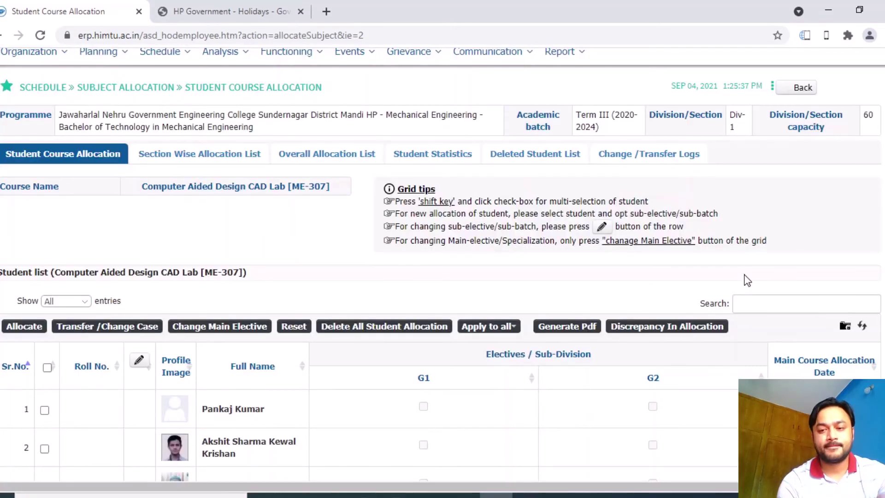
Select the students in rows 5 and 6 and mark both for sub-division G1
scroll(442, 264, down, 7)
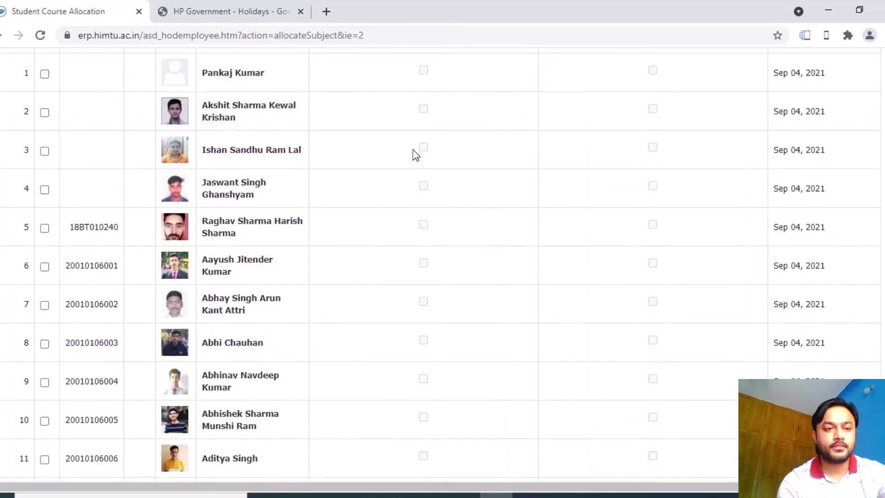
click(44, 228)
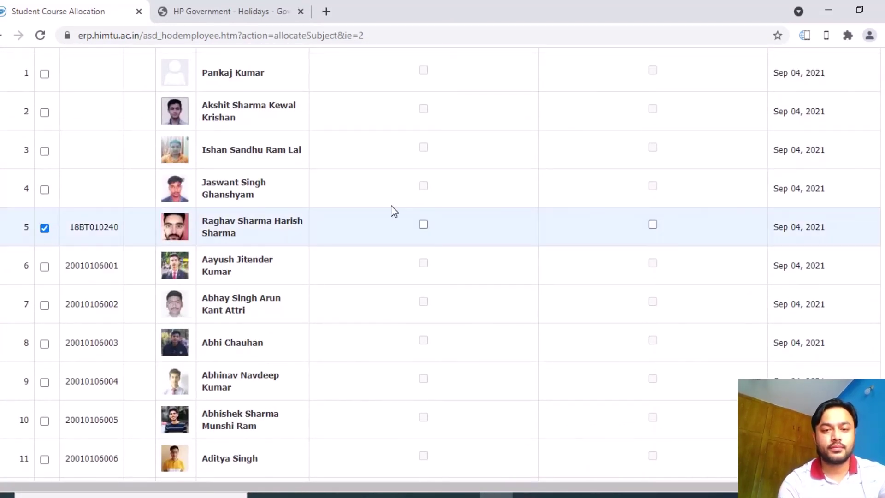
click(423, 225)
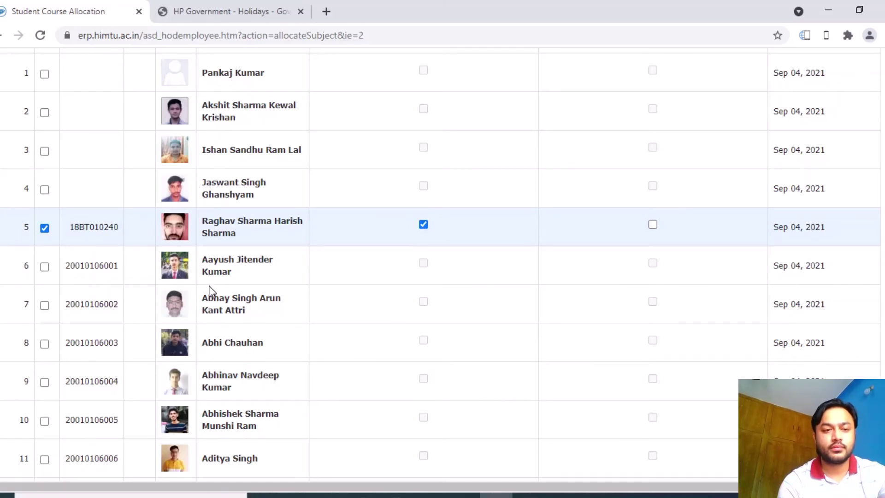
click(45, 267)
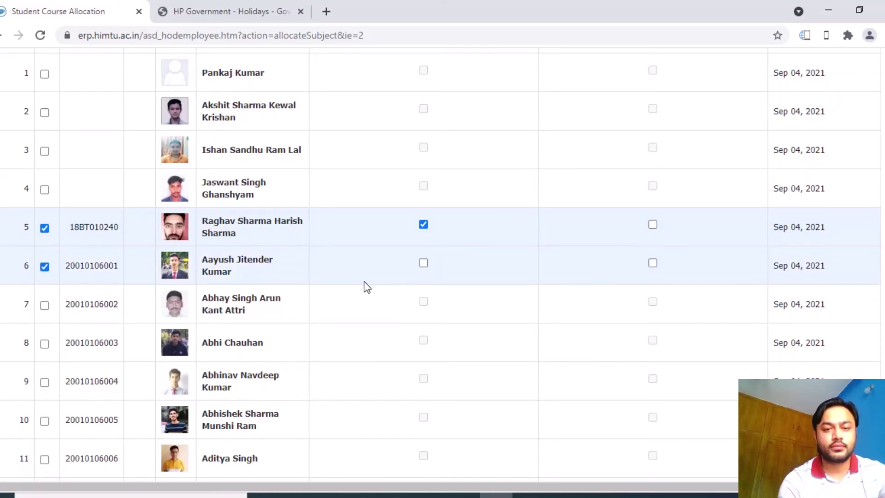
click(424, 264)
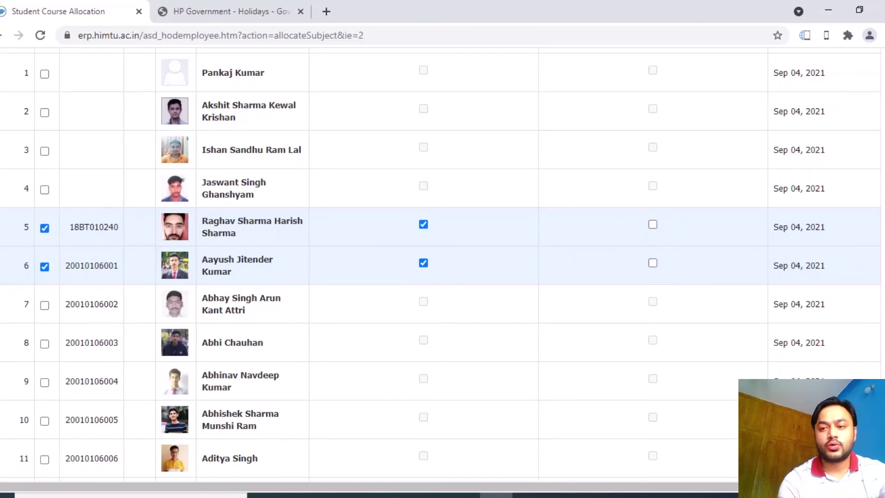
Select the students in rows 7 to 12 and mark them all for sub-division G1
scroll(442, 263, up, 3)
scroll(443, 263, down, 8)
scroll(442, 263, up, 2)
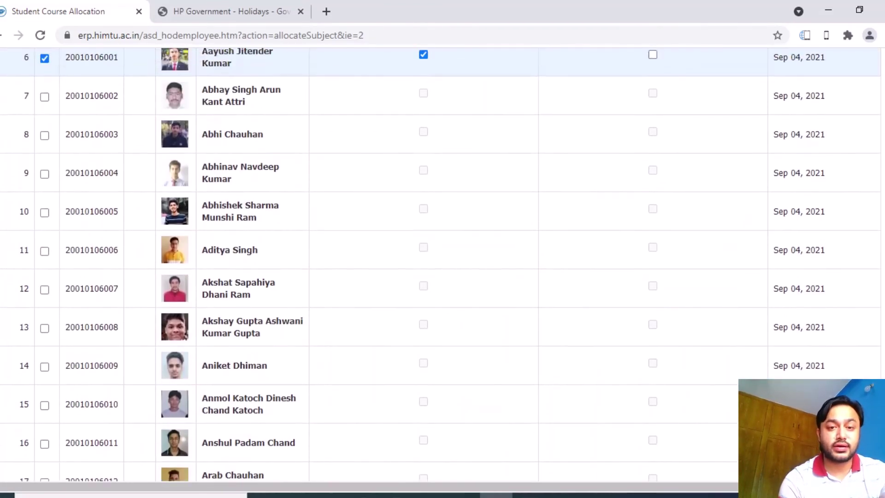
scroll(442, 262, up, 1)
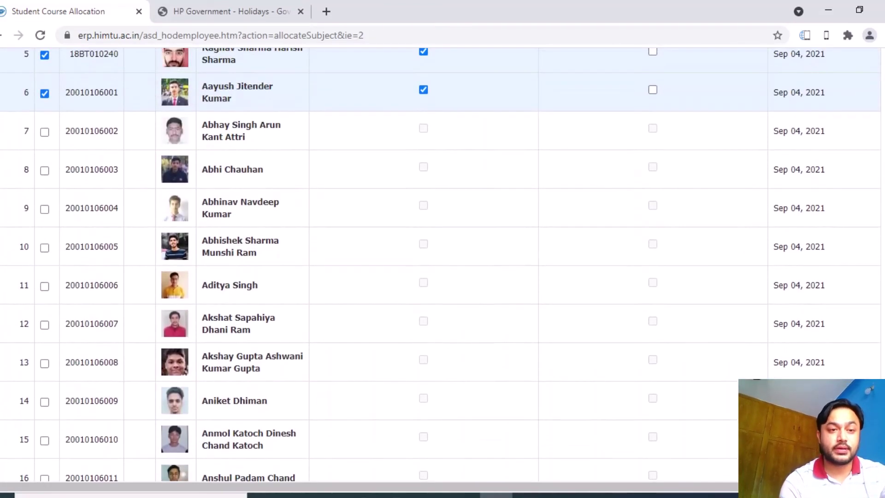
click(45, 133)
click(44, 171)
click(44, 210)
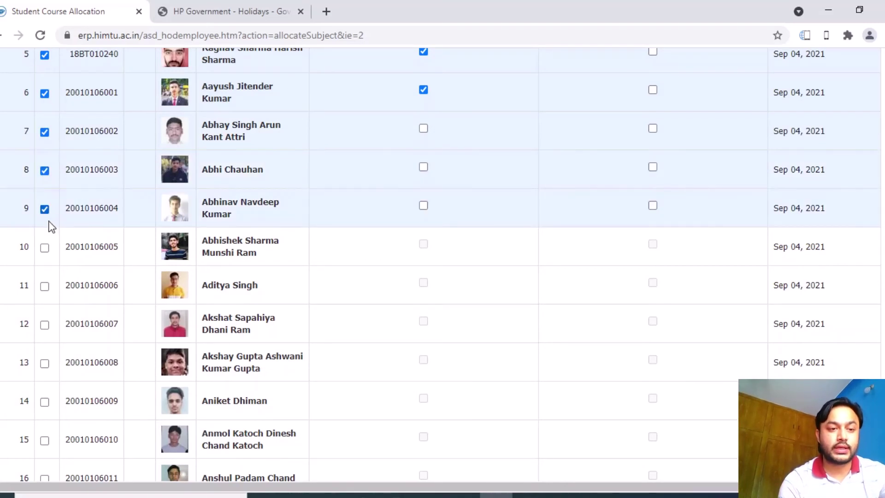
click(44, 248)
click(44, 287)
click(44, 325)
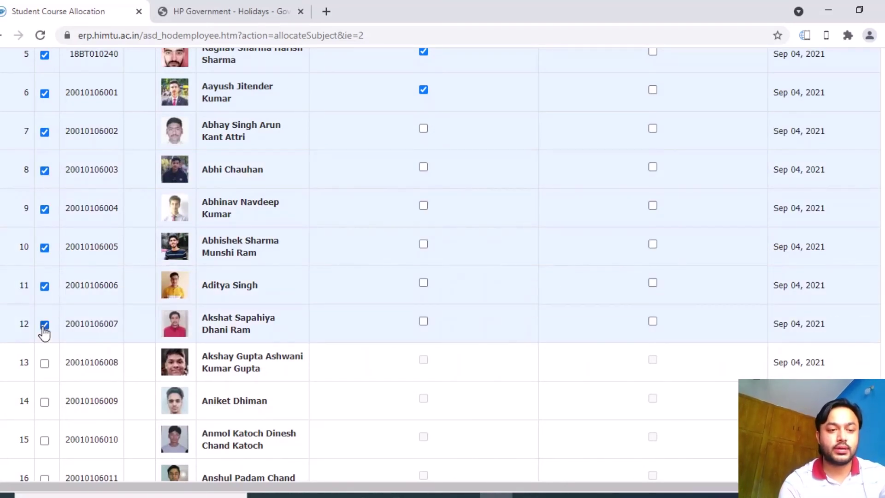
click(423, 128)
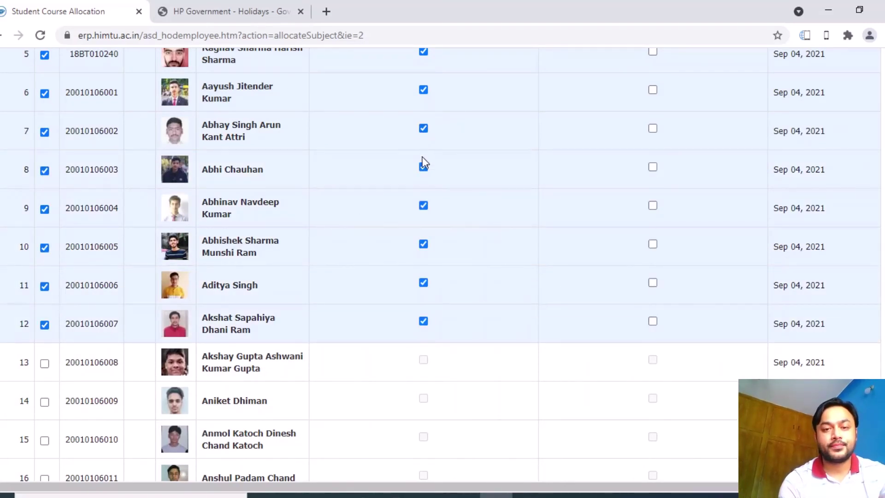
Select the students in rows 13 to 19 of the CAD Lab student list
scroll(159, 165, down, 4)
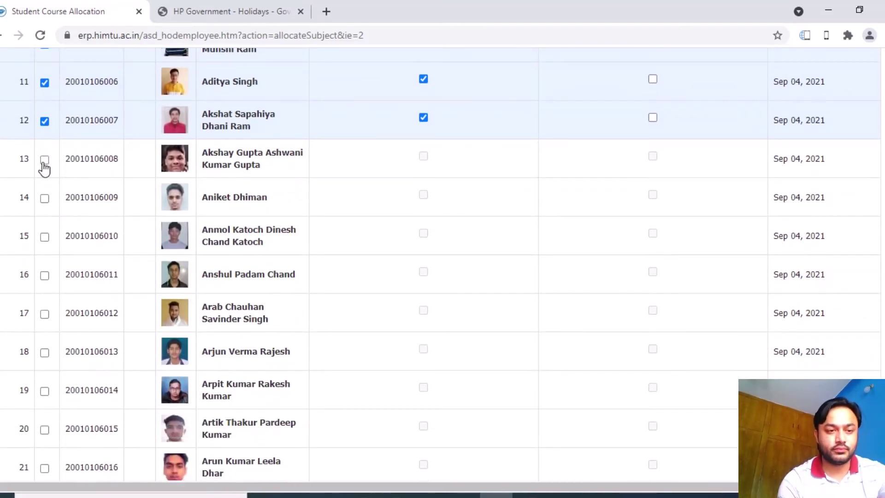
click(44, 159)
click(45, 198)
click(44, 237)
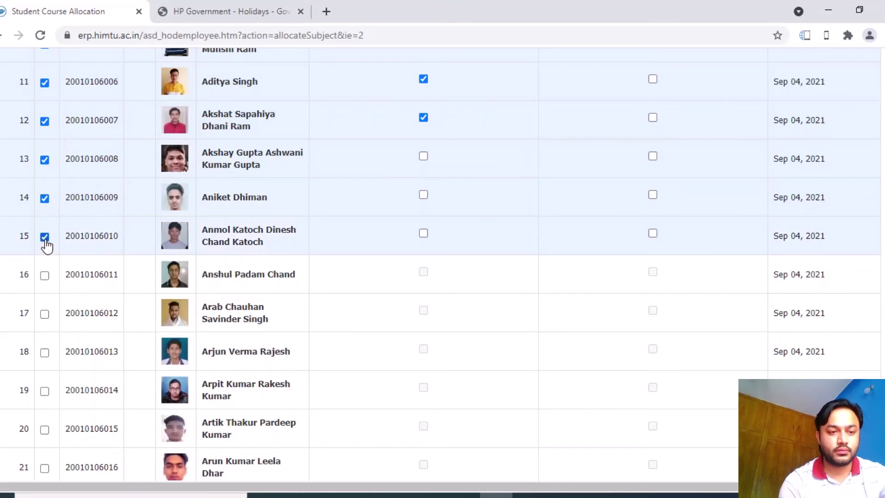
click(44, 275)
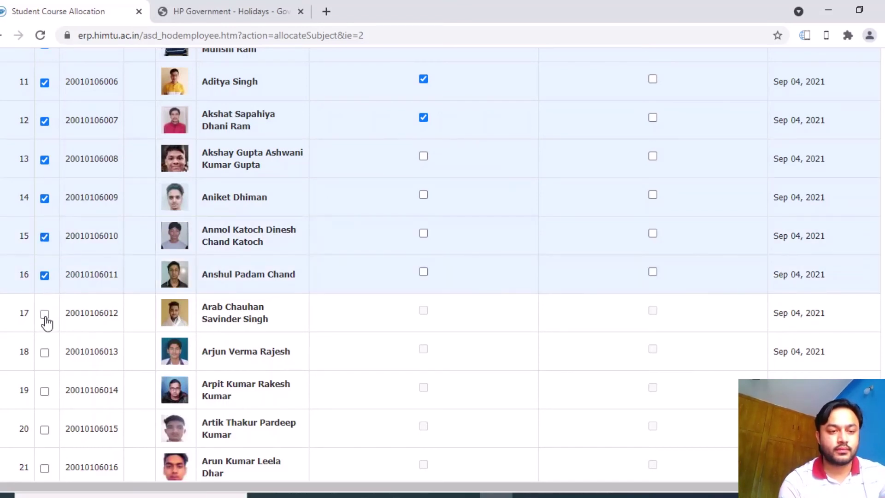
click(44, 314)
click(45, 352)
click(44, 391)
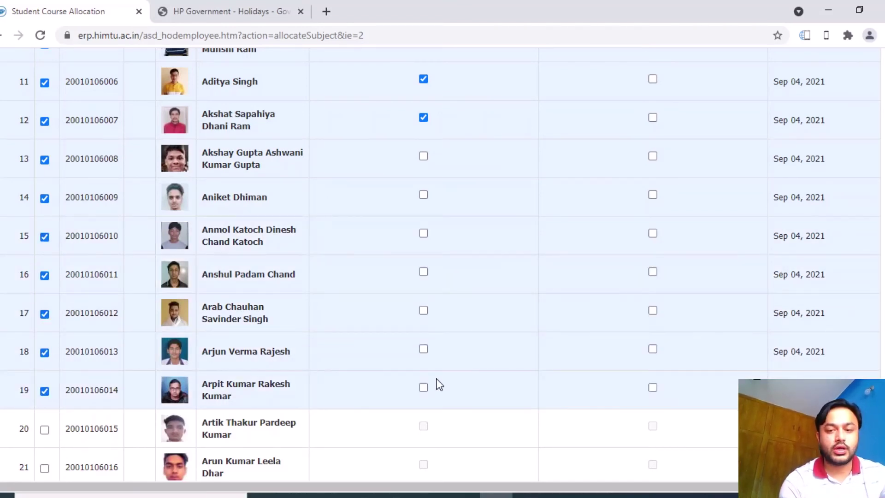
Add the students in rows 20 to 26 to the selection
scroll(176, 276, down, 5)
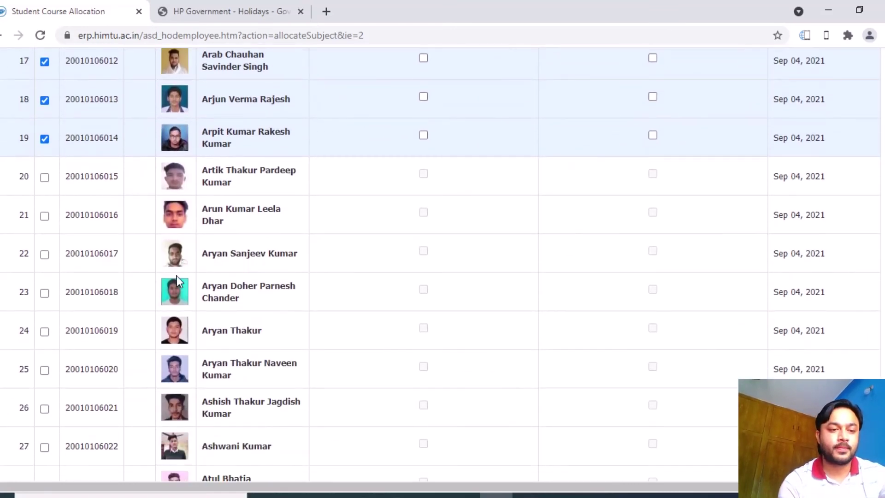
click(45, 178)
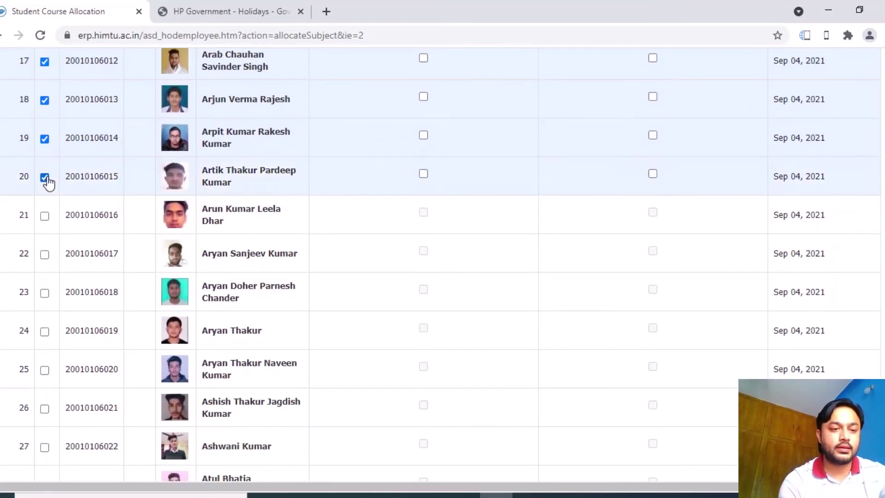
click(45, 217)
click(44, 255)
click(44, 293)
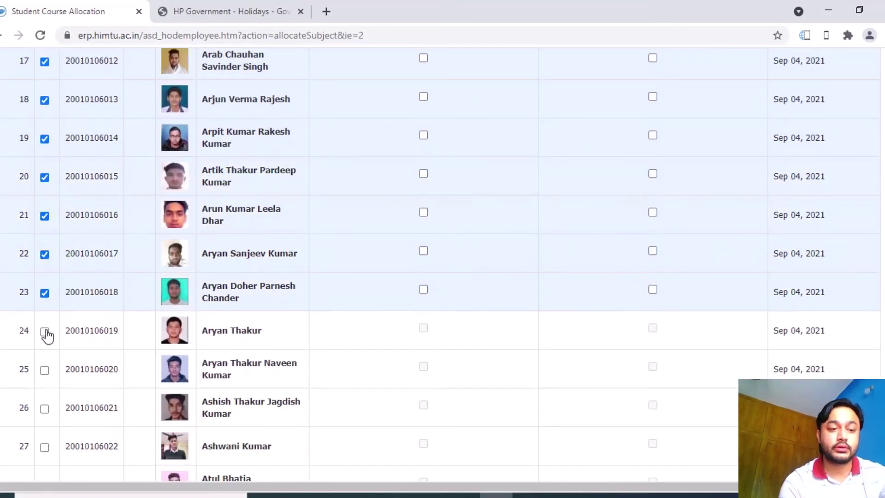
click(44, 331)
click(44, 370)
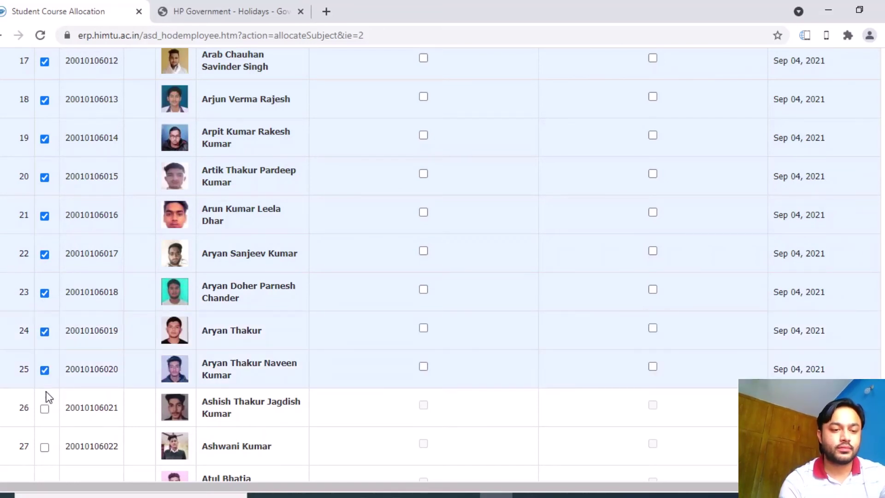
click(45, 409)
Extend the selection with the students in rows 27 to 30
scroll(670, 249, down, 4)
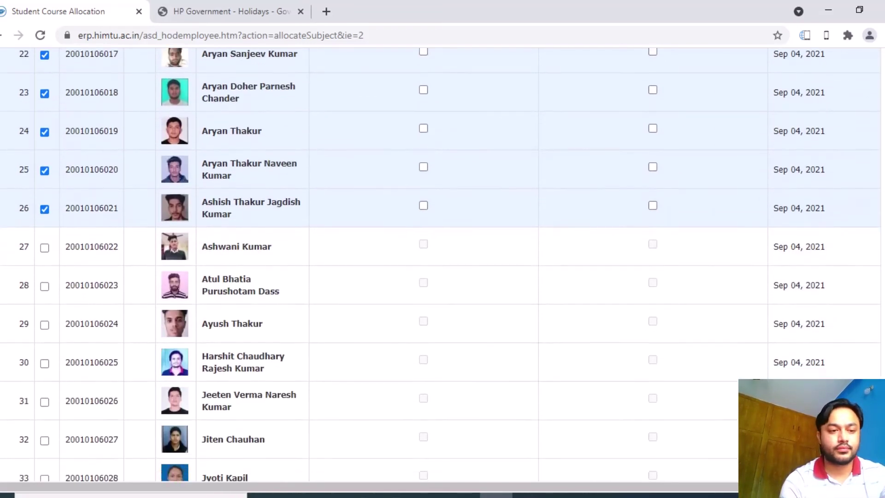
click(44, 248)
click(45, 286)
click(45, 325)
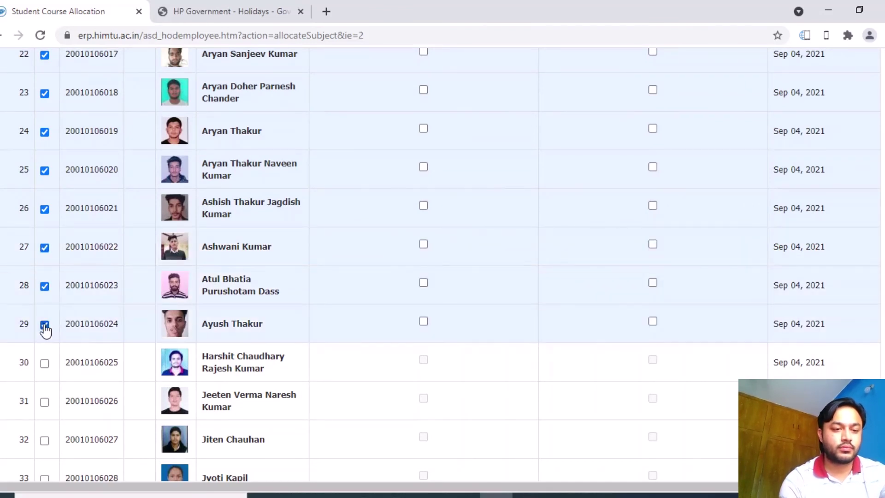
click(44, 364)
Mark the selected students in rows 13 to 30 for sub-division G1 and check the marks down to row 30
scroll(442, 263, up, 15)
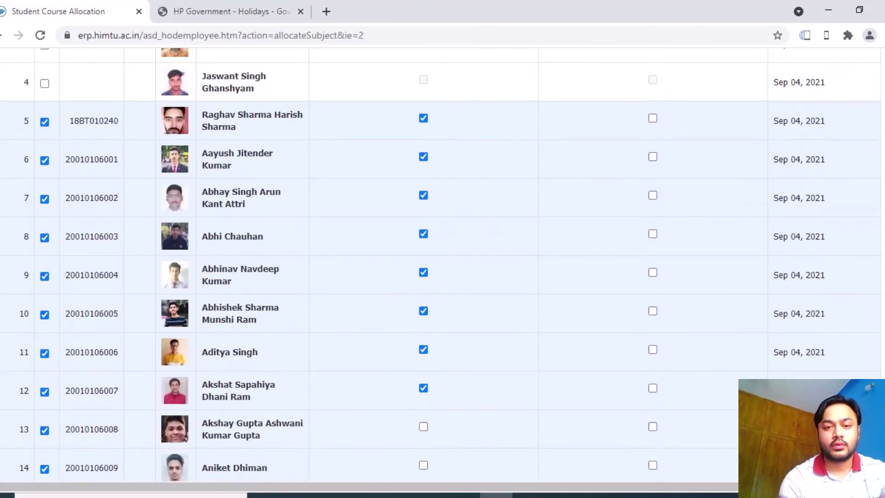
scroll(443, 263, down, 1)
click(423, 369)
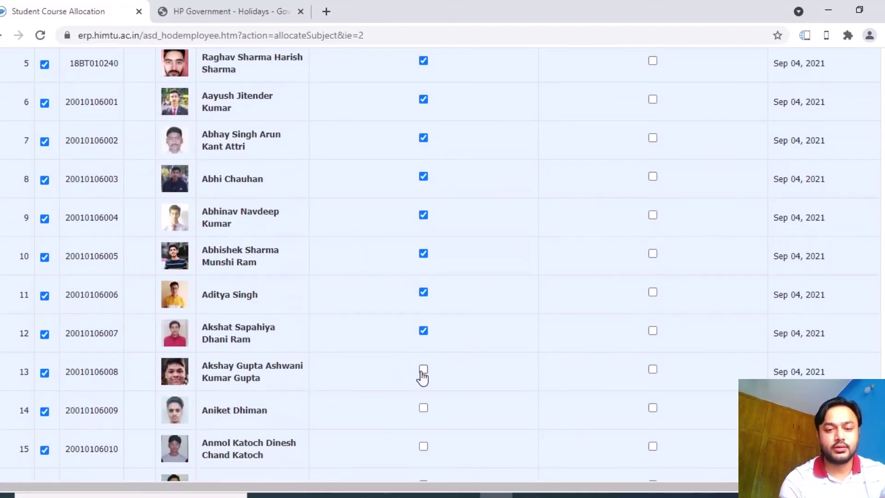
scroll(798, 322, down, 1)
scroll(443, 262, down, 17)
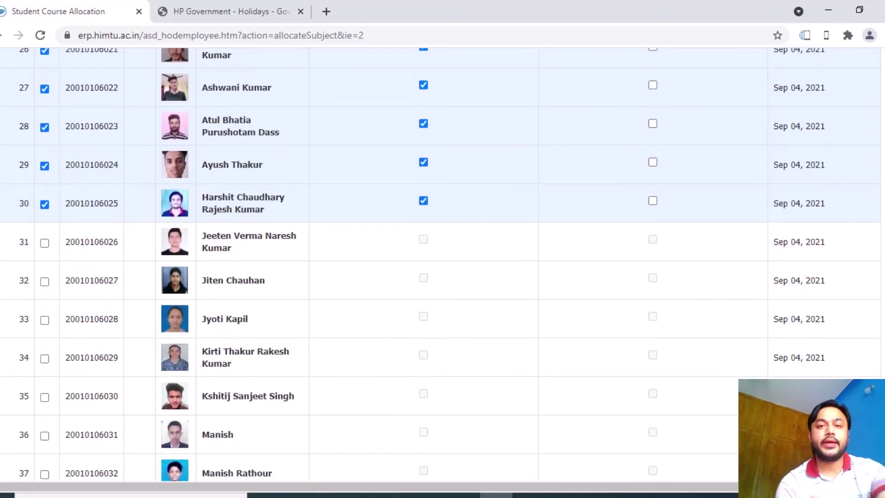
Allocate the selected students in rows 5 to 30 to sub-division G1, then save and confirm the allocation
scroll(442, 263, up, 20)
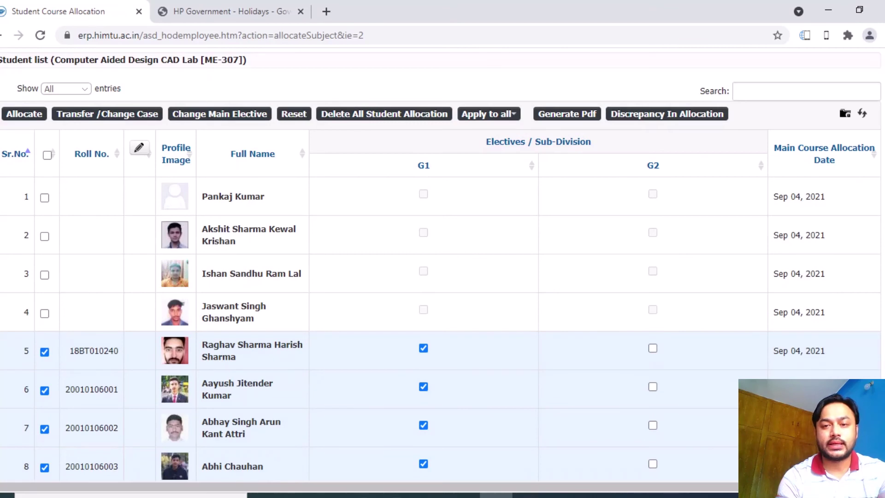
click(26, 118)
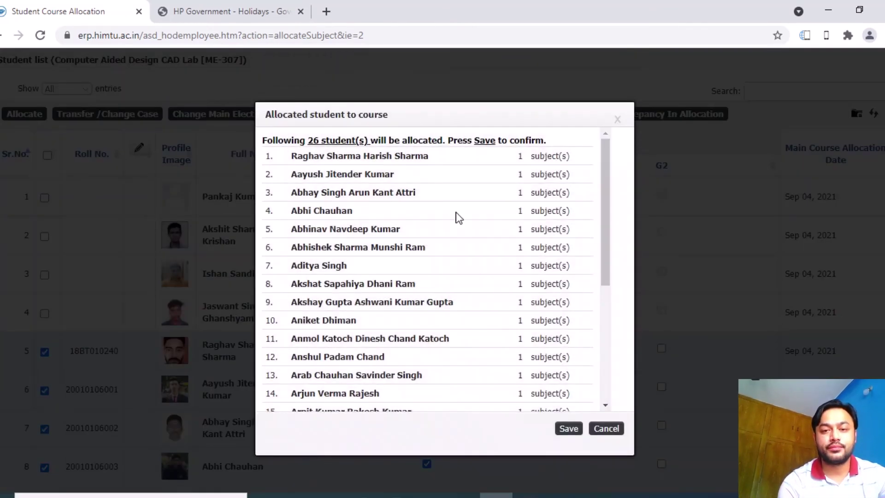
drag(605, 209, 605, 187)
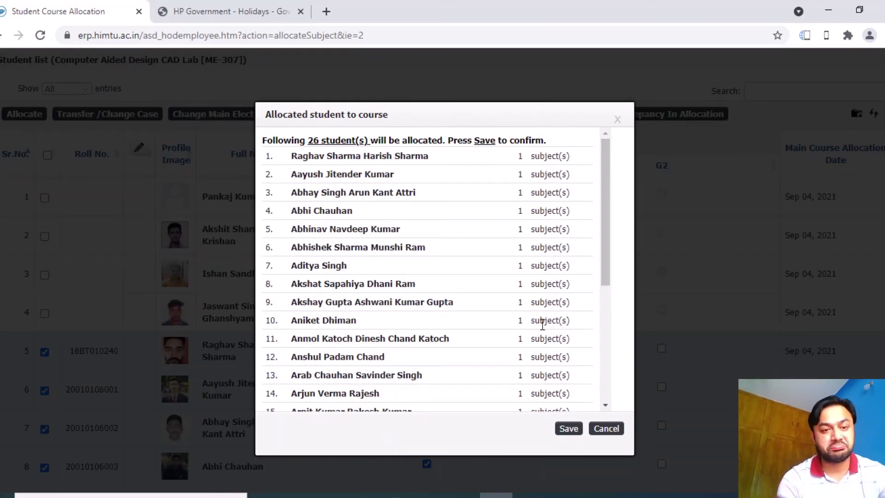
click(573, 430)
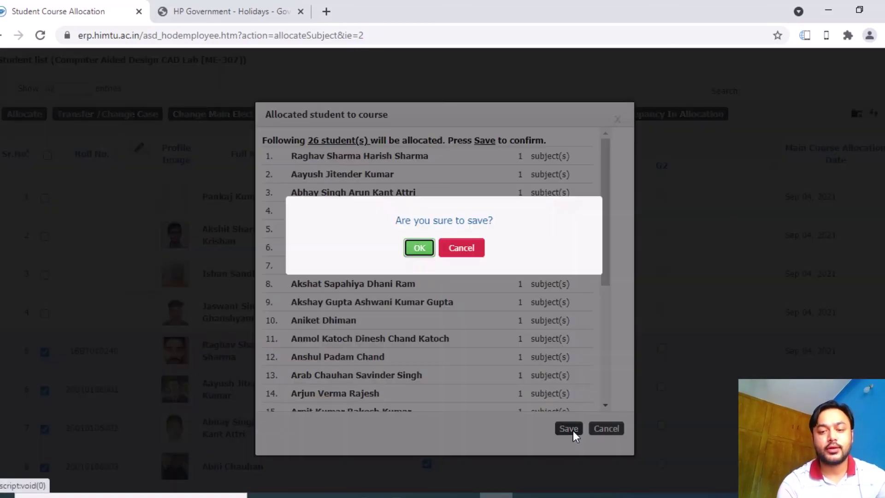
click(416, 249)
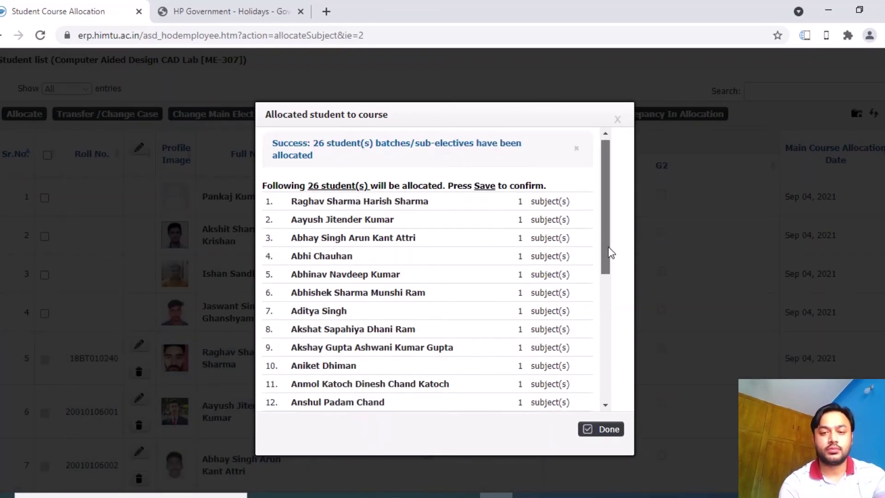
drag(608, 247, 606, 376)
click(600, 431)
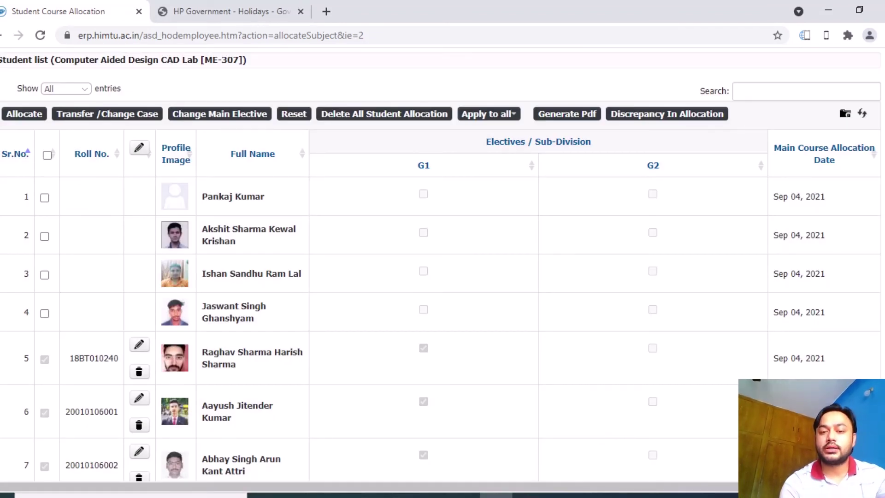
Select all students not yet allocated to a sub-division, leaving out rows 1 to 4
scroll(443, 265, down, 17)
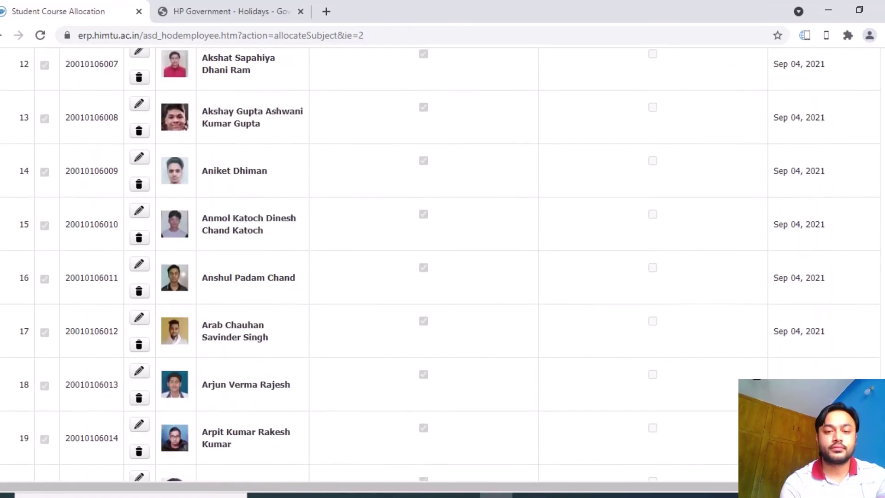
scroll(443, 264, down, 12)
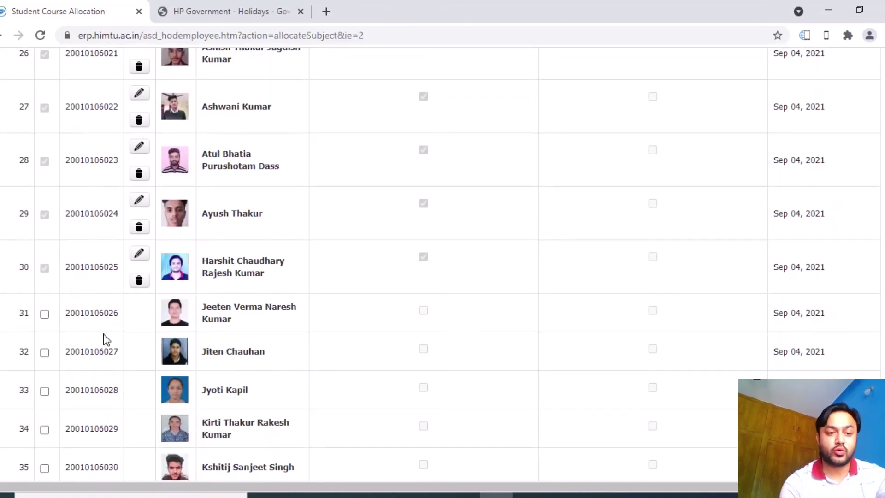
click(44, 315)
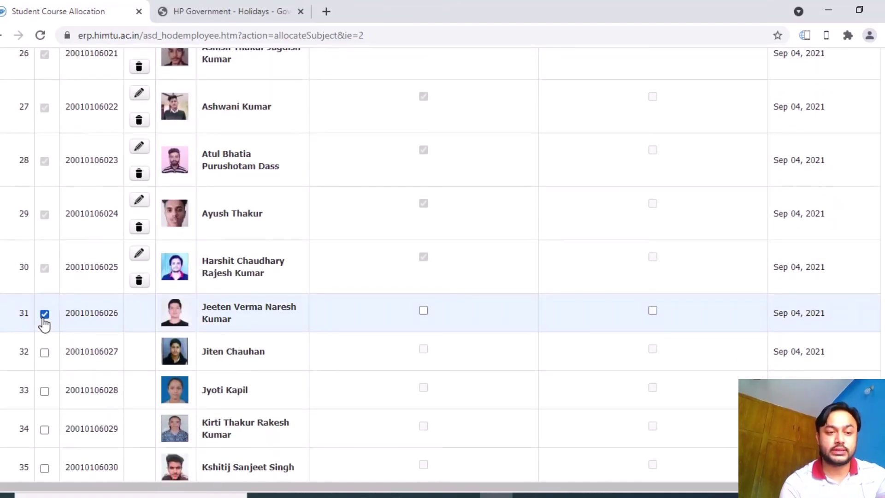
click(44, 353)
scroll(442, 264, up, 20)
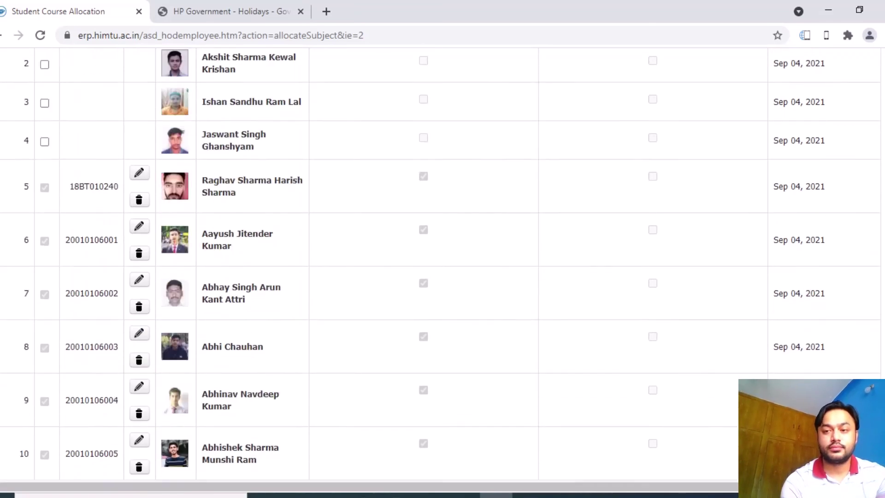
scroll(443, 264, down, 3)
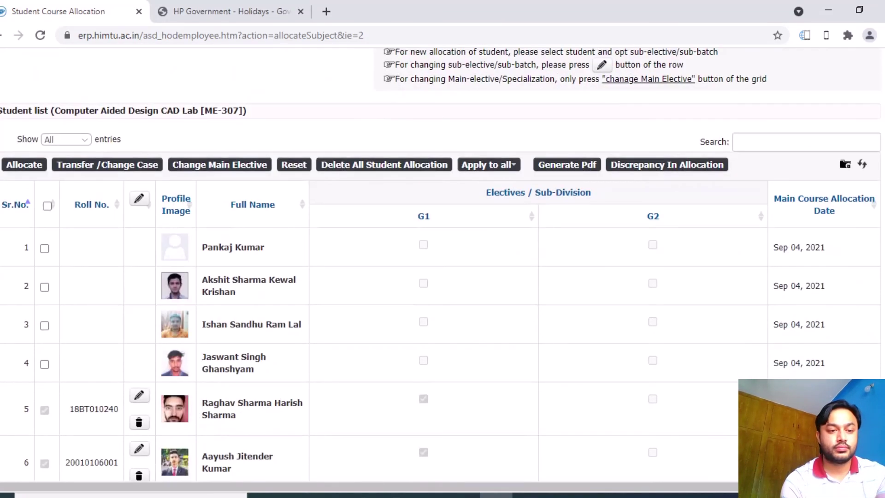
click(47, 206)
click(45, 248)
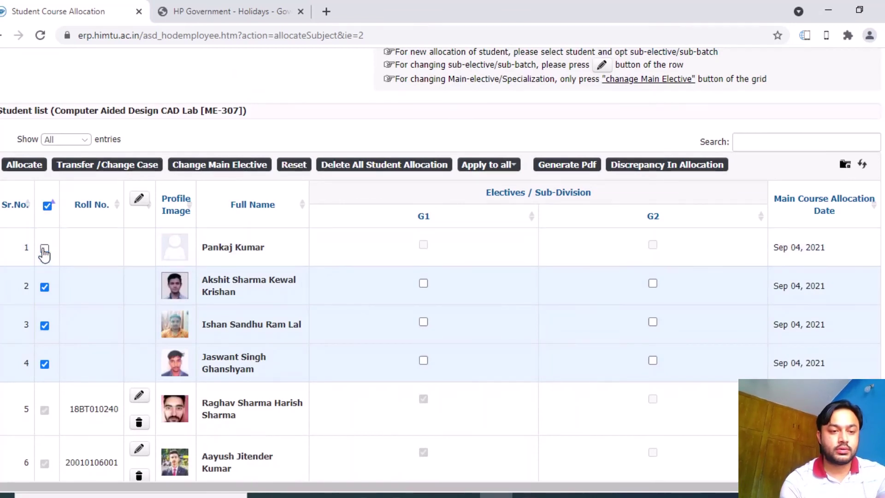
click(45, 287)
click(44, 325)
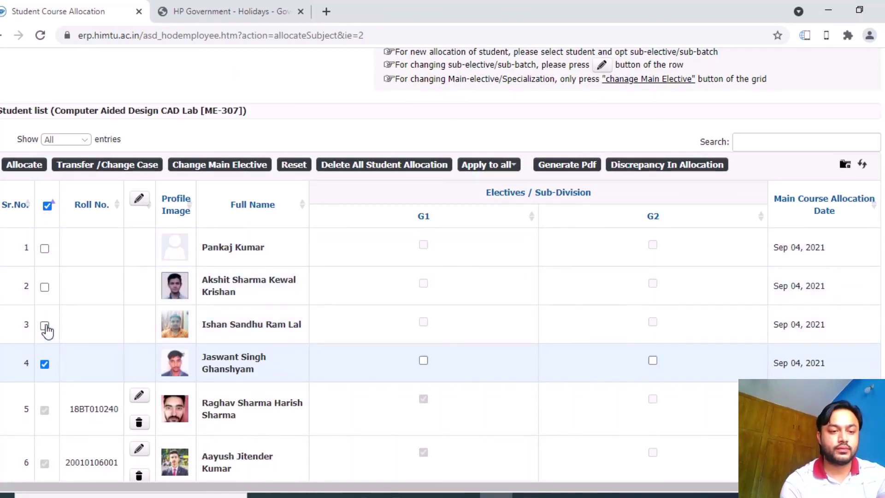
click(45, 364)
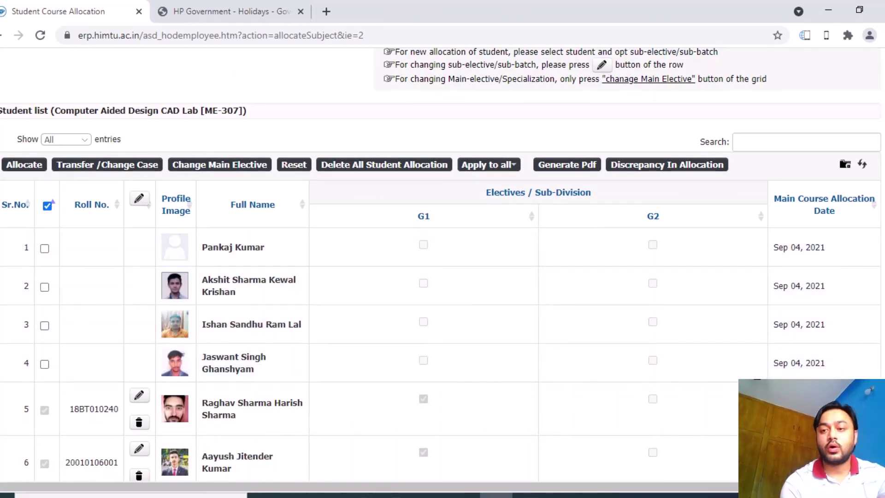
Mark the selected students in rows 31 to 56 for sub-division G2 and check the marks down to the last row
scroll(441, 264, down, 20)
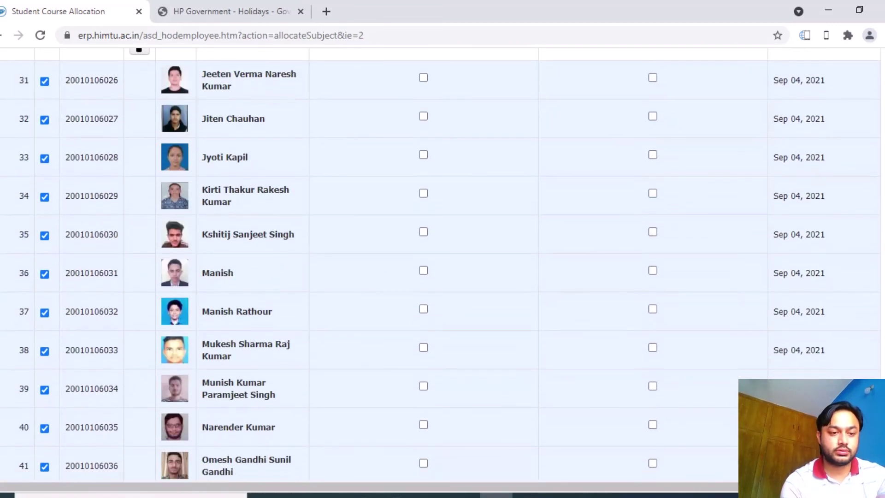
scroll(440, 265, down, 15)
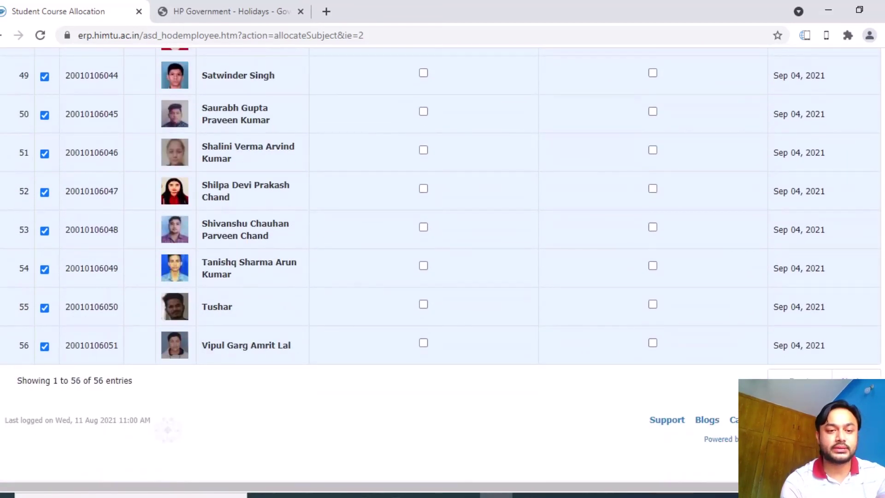
scroll(440, 264, up, 20)
scroll(440, 264, down, 4)
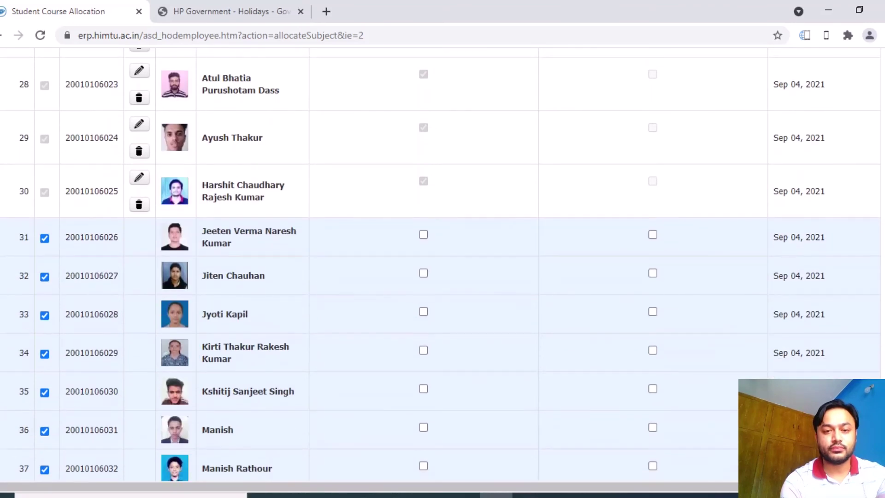
click(654, 245)
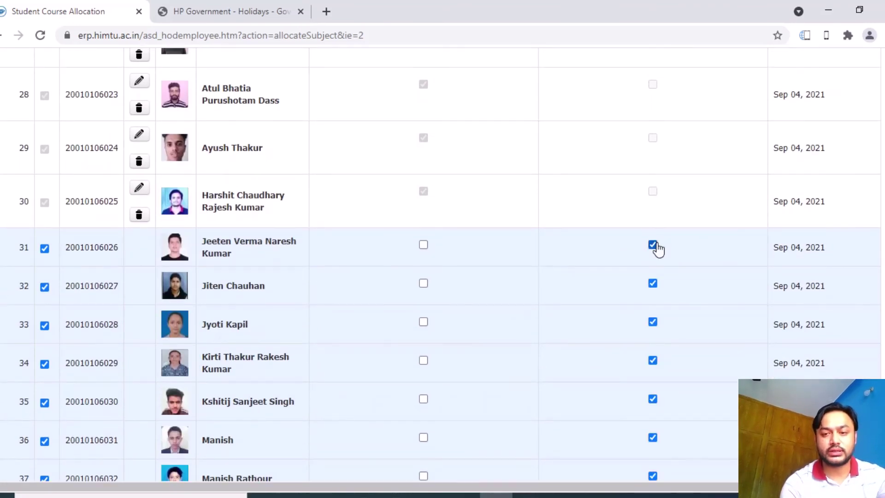
scroll(440, 265, down, 18)
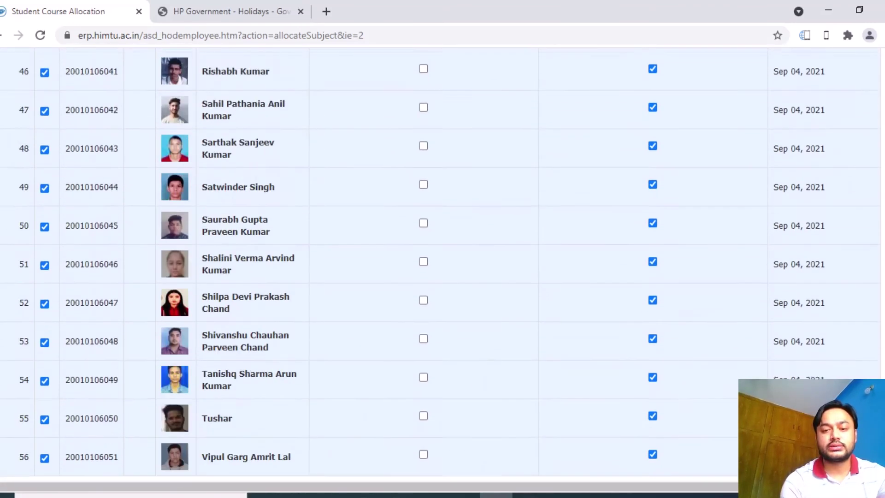
Allocate the selected students in rows 31 to 56 to sub-division G2, then save and confirm the allocation
scroll(244, 195, up, 20)
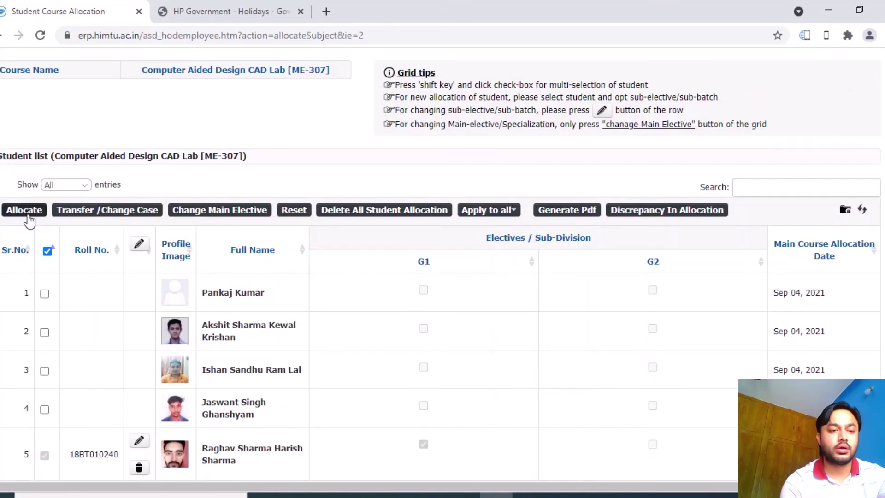
click(25, 212)
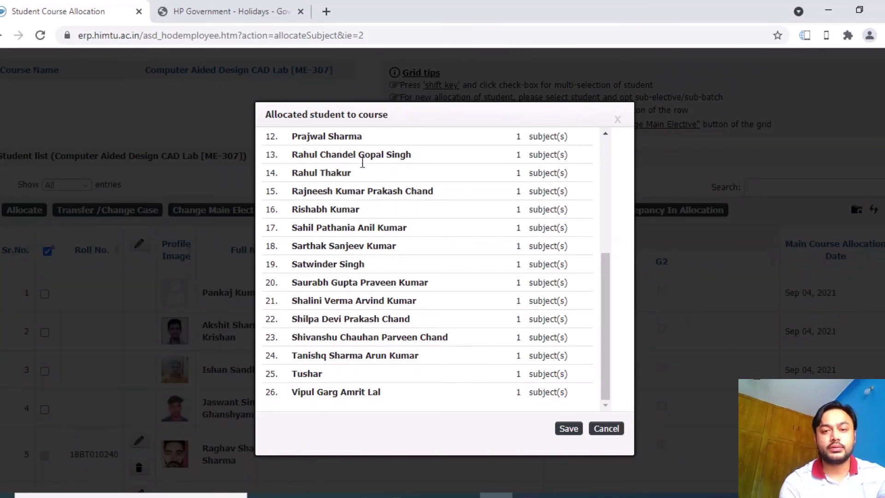
drag(602, 299, 597, 181)
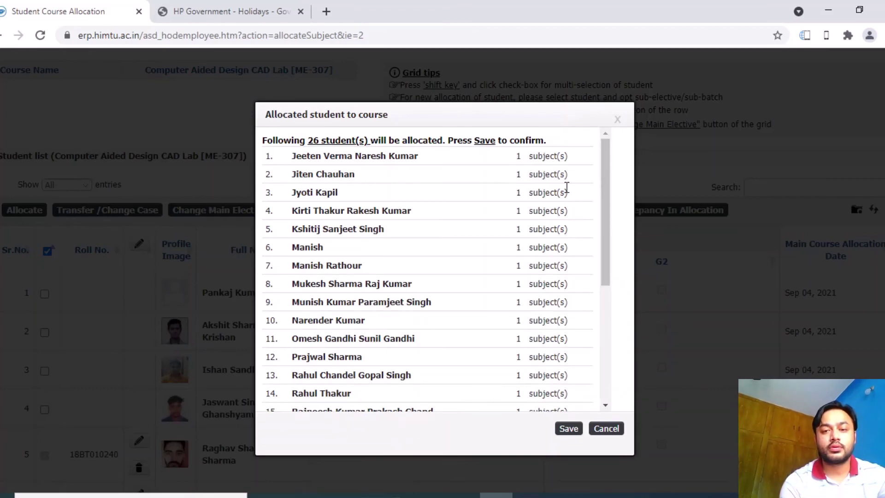
drag(606, 287, 610, 269)
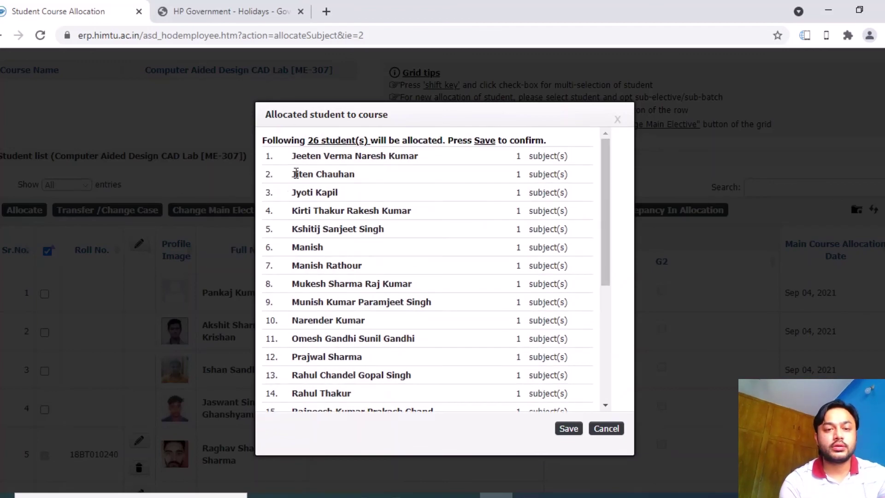
click(559, 435)
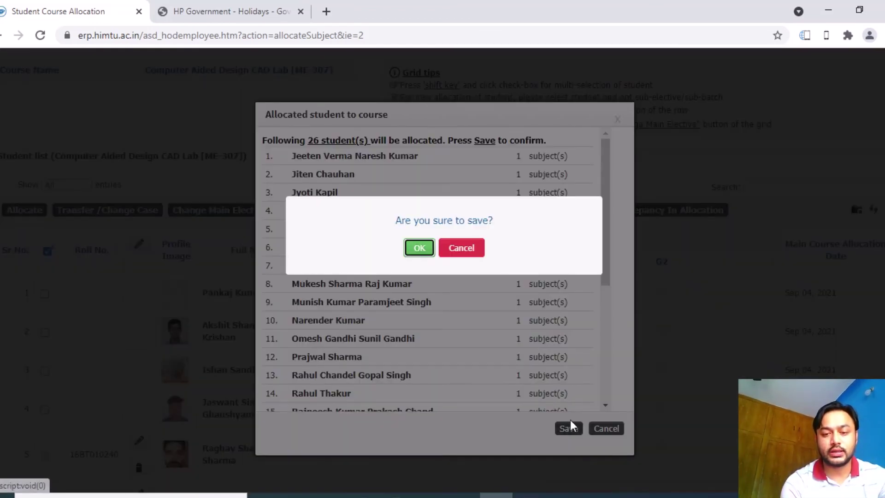
click(417, 252)
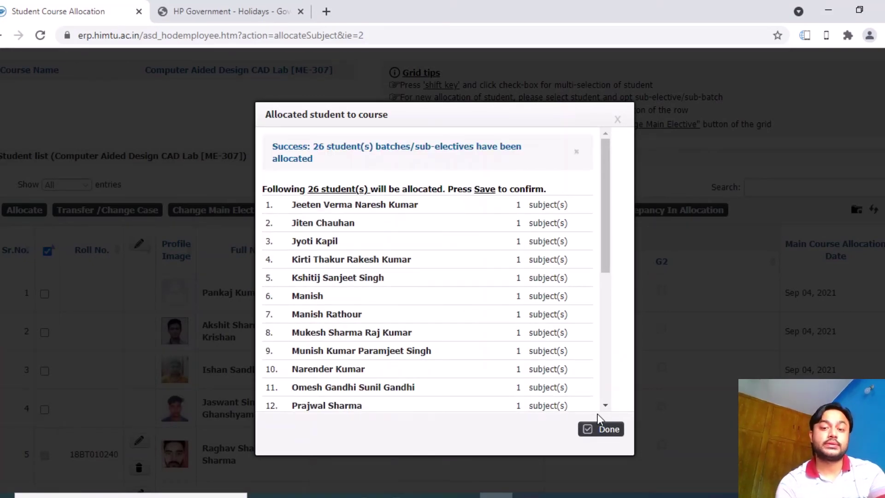
click(605, 437)
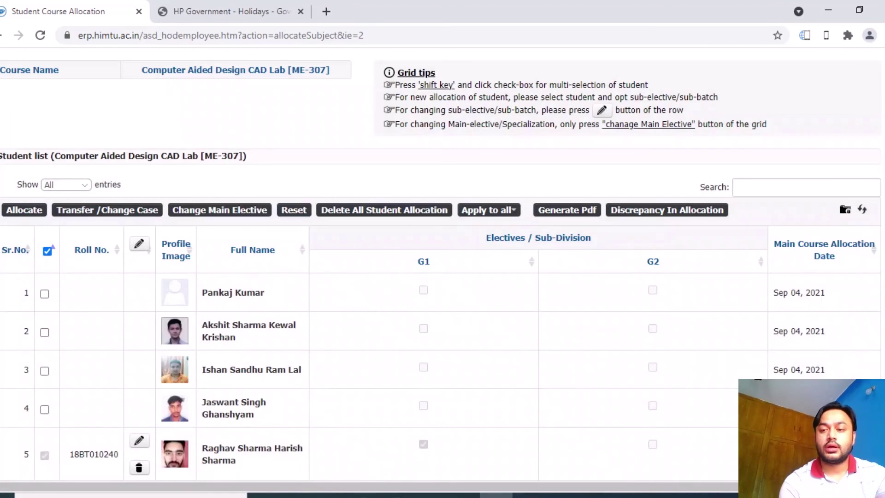
Check the saved G1 and G2 allocations throughout the CAD Lab student list
scroll(321, 258, down, 15)
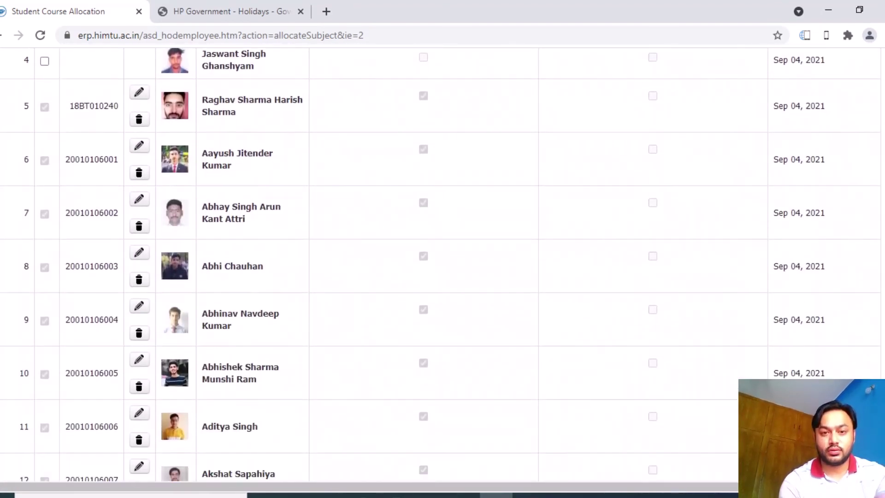
scroll(441, 264, down, 18)
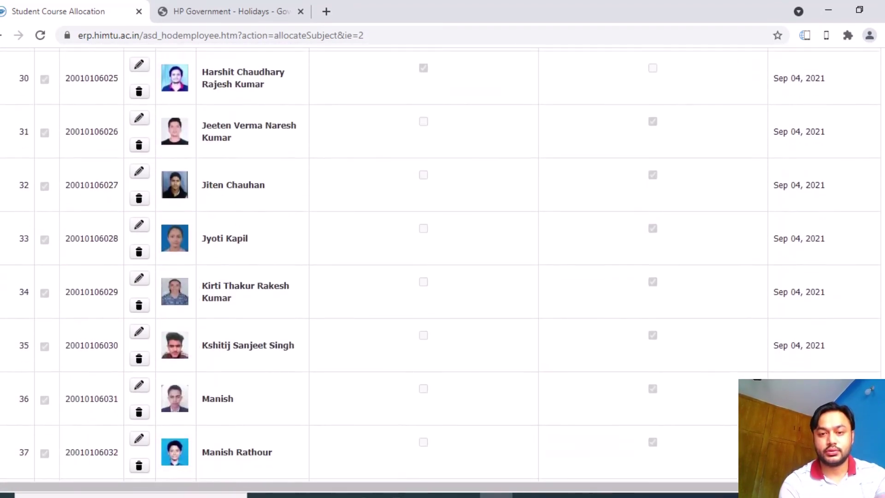
scroll(440, 265, down, 5)
scroll(440, 264, up, 5)
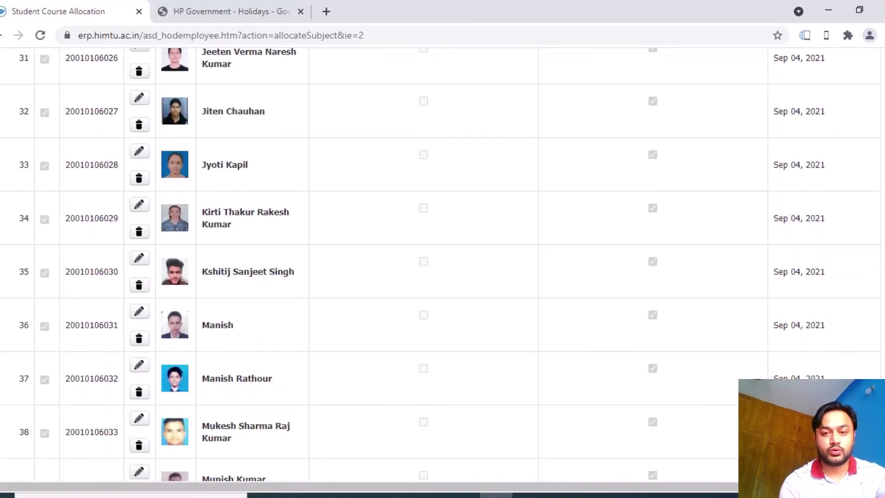
scroll(645, 222, up, 3)
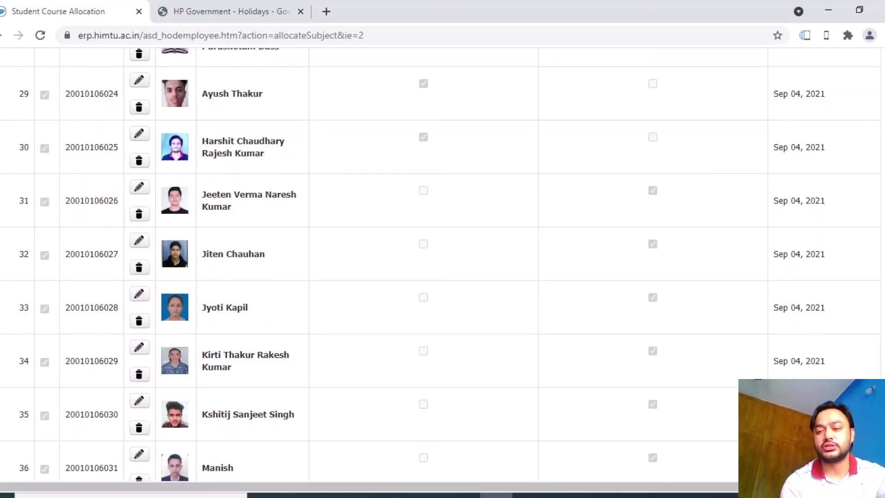
scroll(440, 264, down, 20)
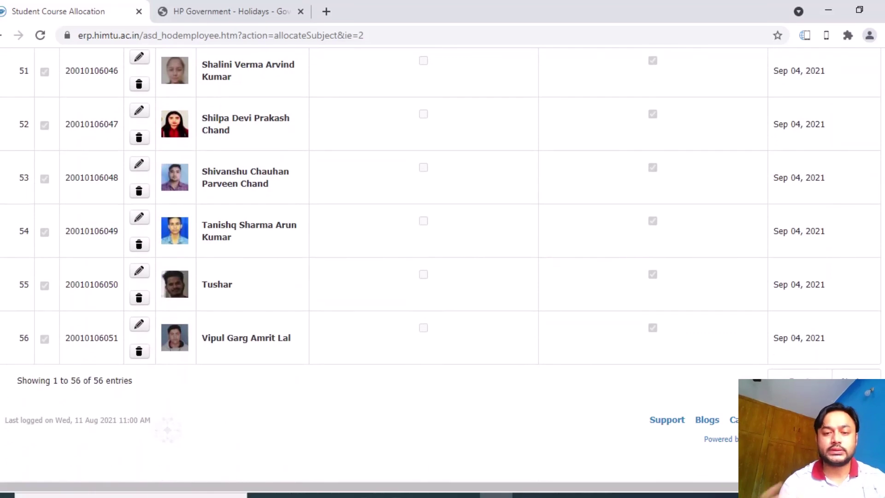
scroll(881, 203, up, 20)
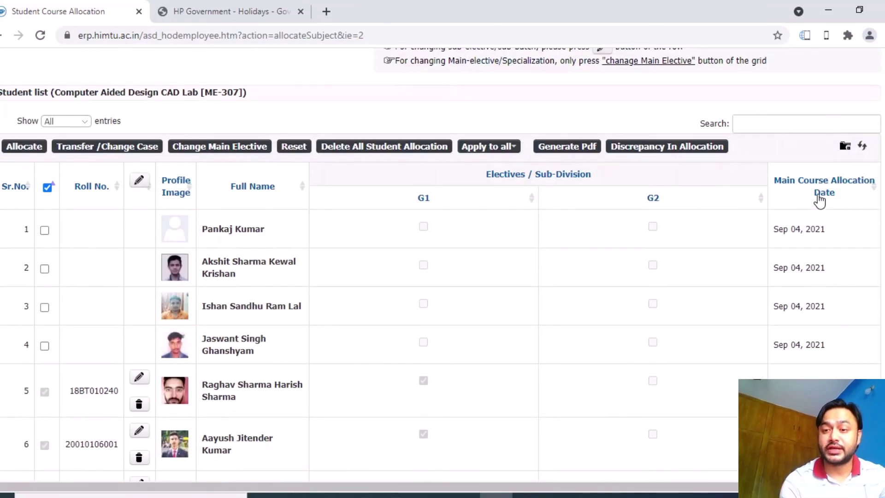
Sort the list by main course allocation date and change the allocation date for all allocated students to Oct 10, 2021
click(818, 189)
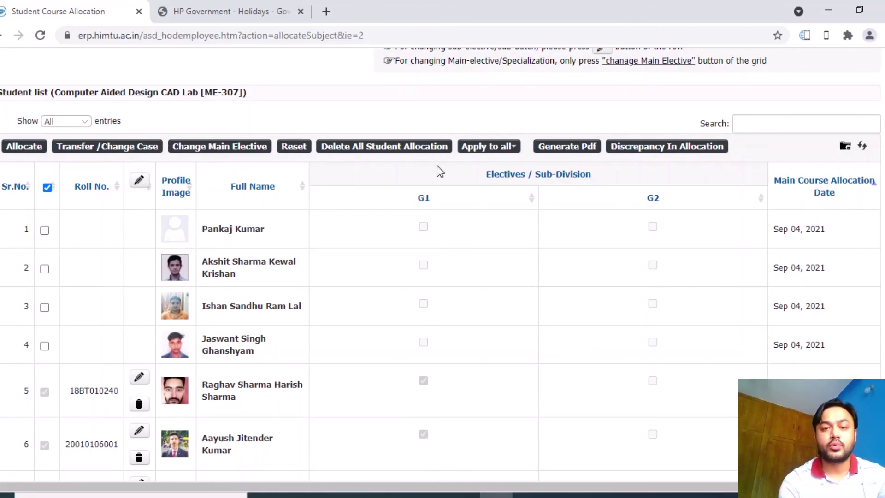
click(505, 148)
click(506, 197)
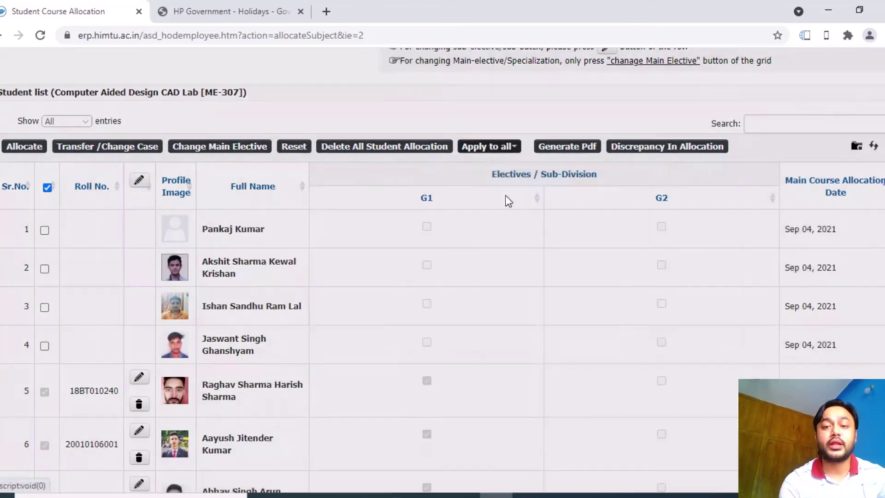
click(400, 153)
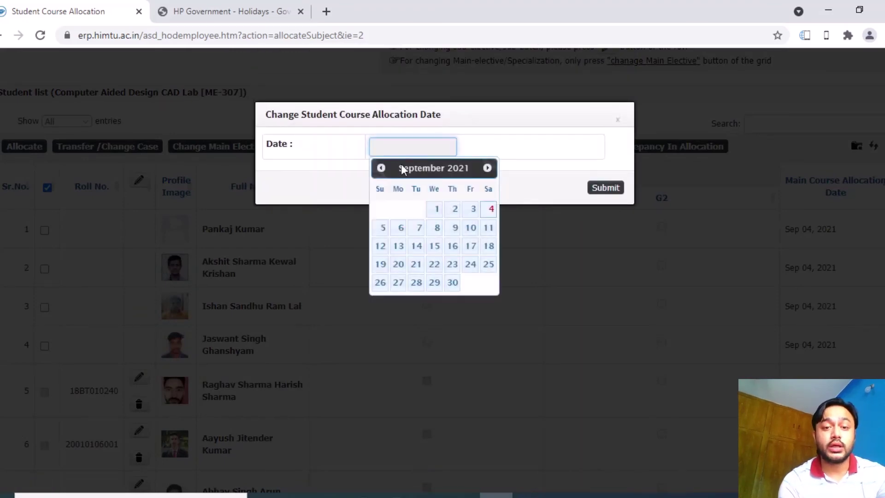
click(470, 229)
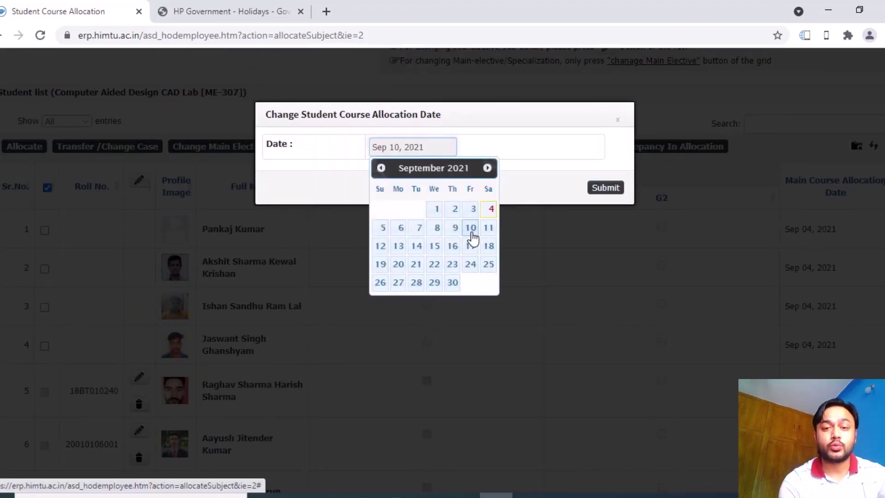
click(428, 145)
click(487, 168)
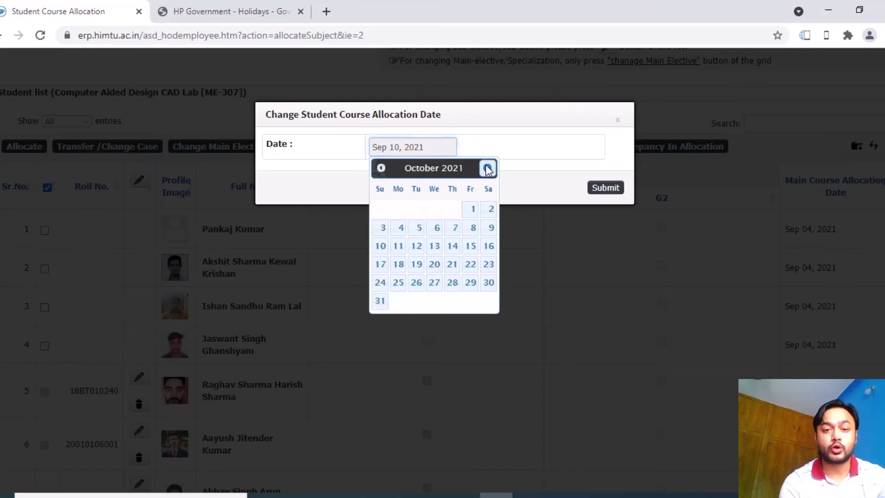
click(381, 247)
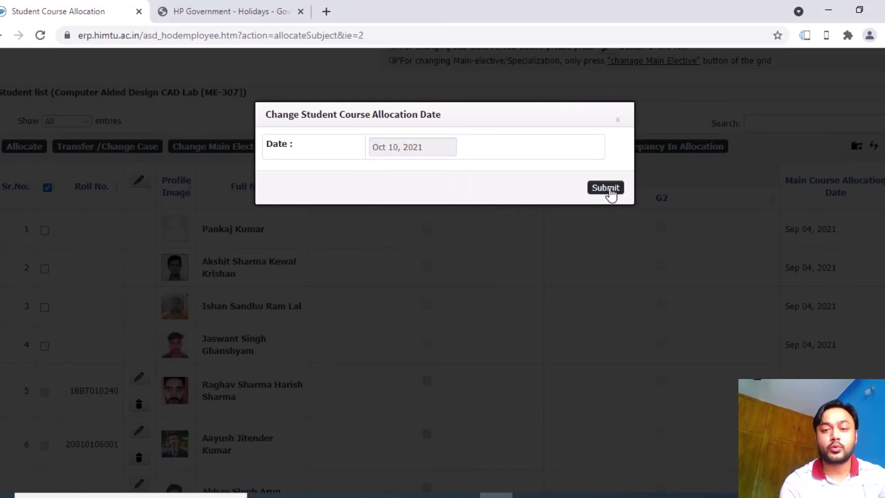
click(608, 188)
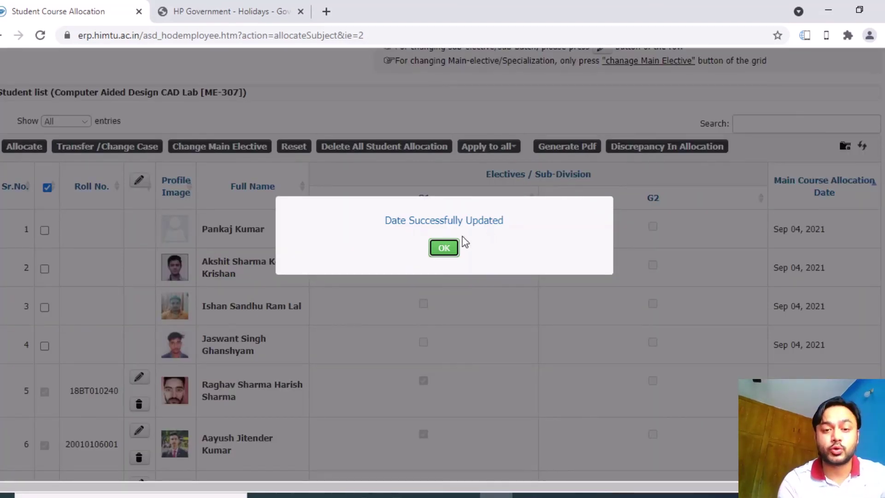
click(444, 249)
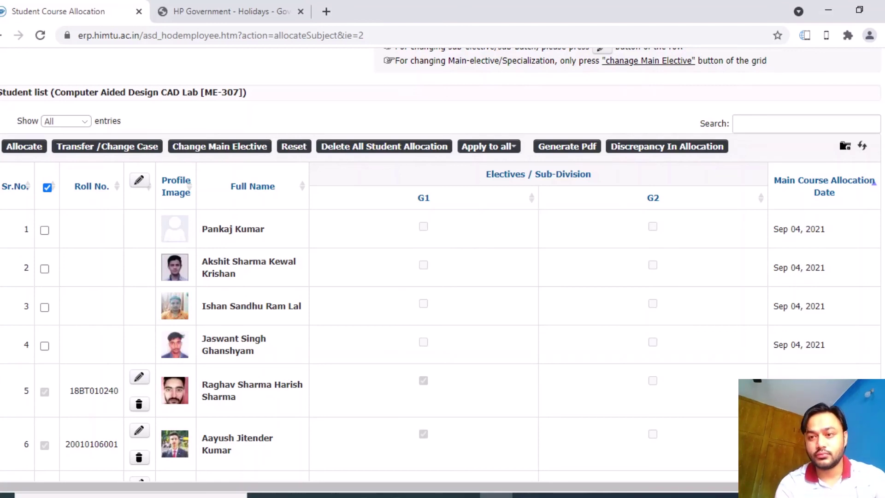
Check the main course allocation dates in the CAD Lab student list
scroll(440, 264, down, 6)
scroll(440, 265, up, 8)
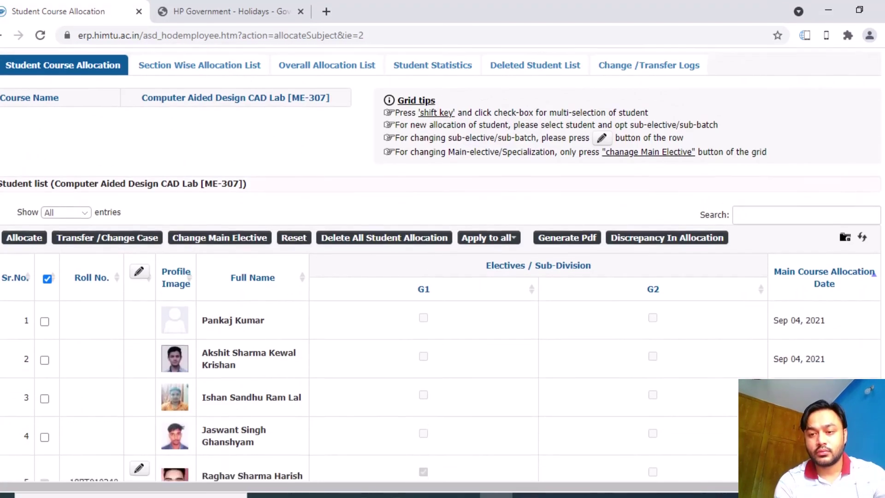
scroll(440, 264, down, 3)
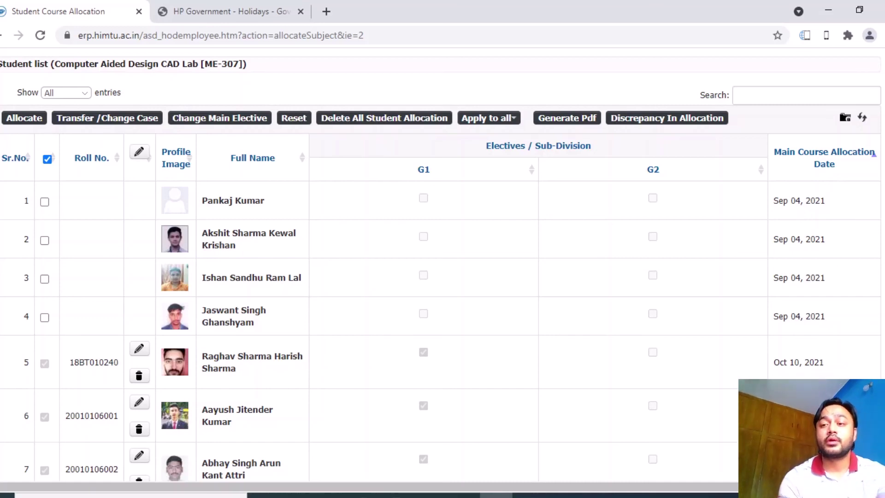
scroll(832, 253, down, 8)
scroll(873, 74, up, 10)
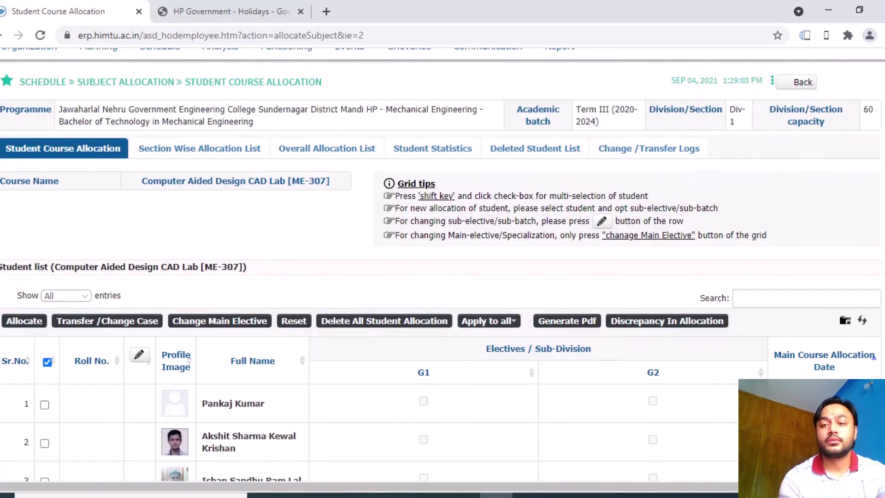
Return to the Div-1 course list for Term III and review its courses and allocated teachers
click(803, 83)
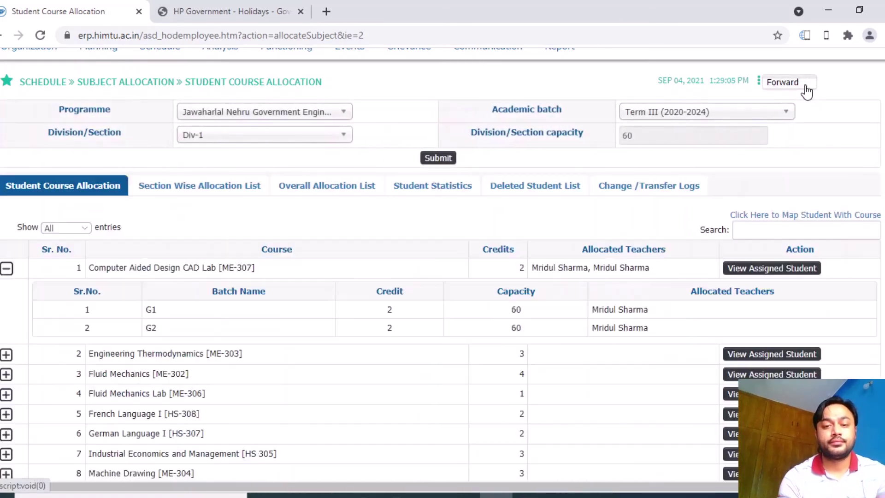
scroll(442, 265, down, 2)
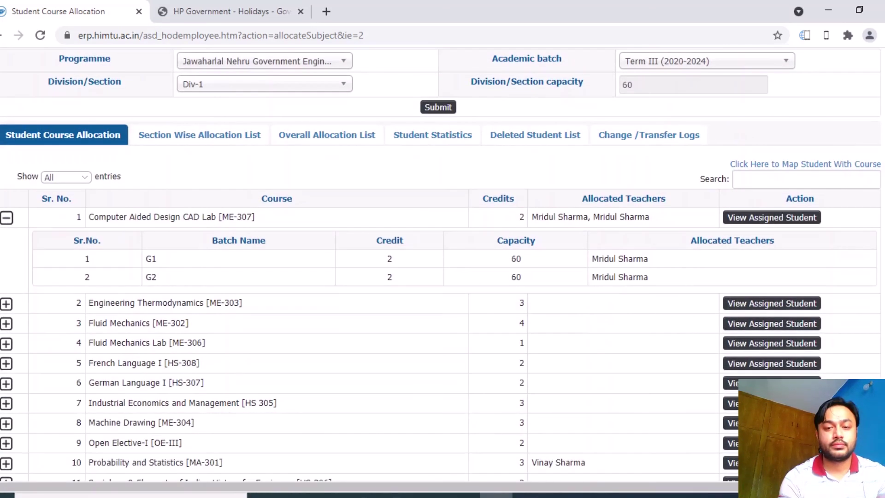
scroll(442, 265, down, 1)
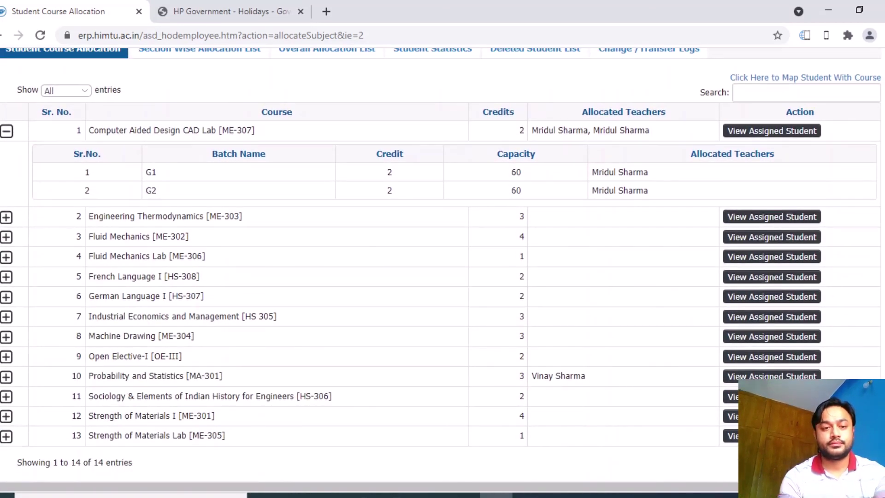
scroll(573, 270, down, 2)
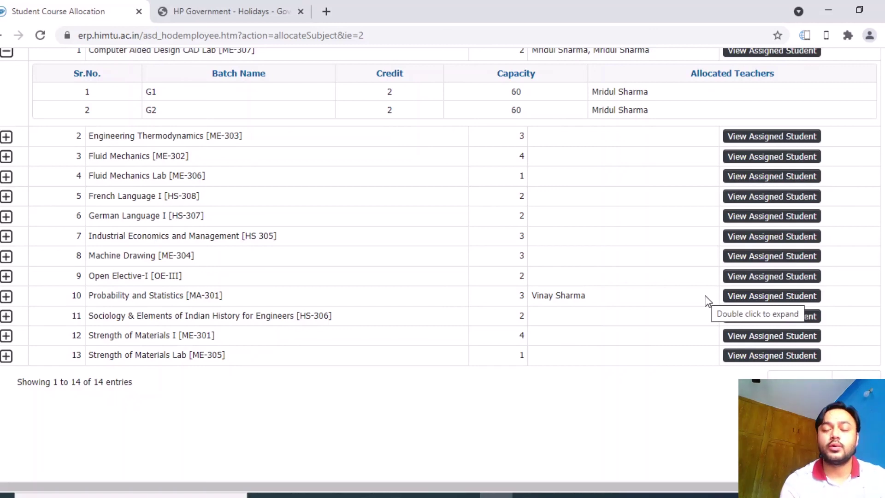
Switch the account's role to Academic Admin
scroll(442, 265, up, 5)
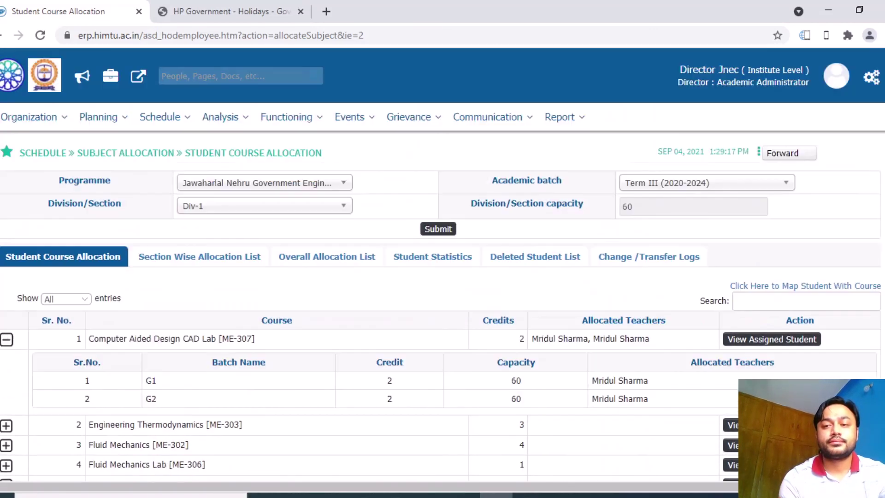
click(868, 82)
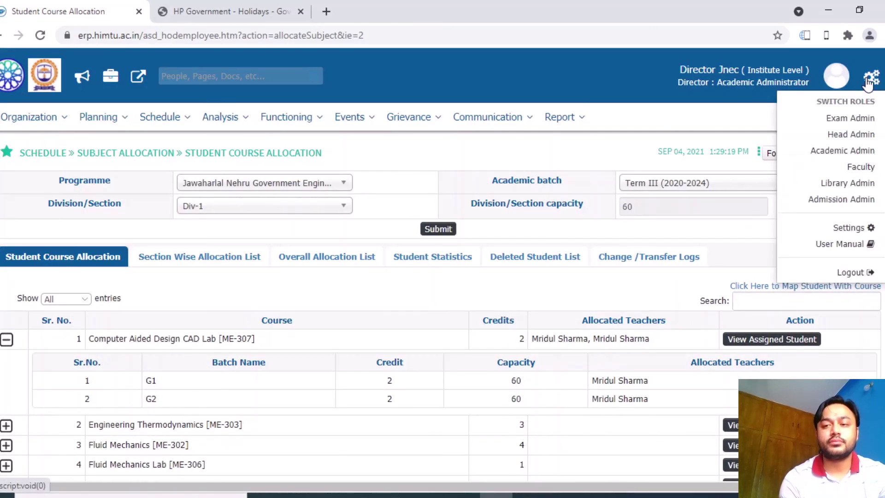
click(843, 152)
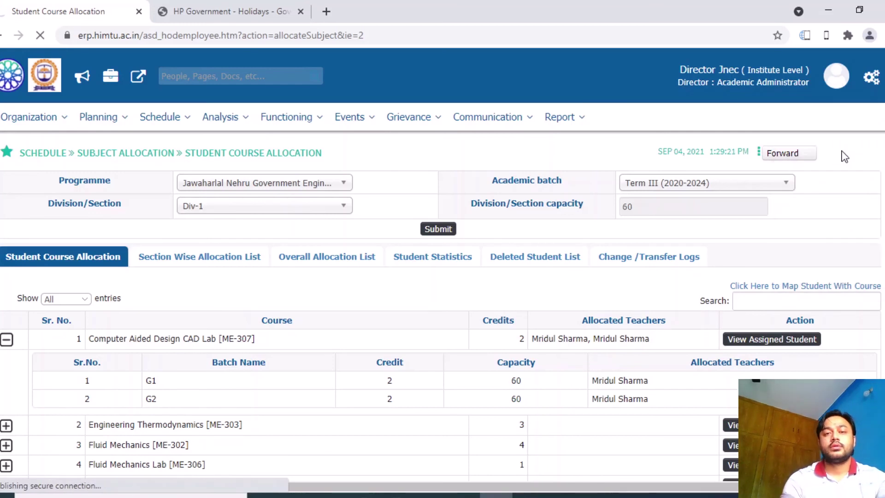